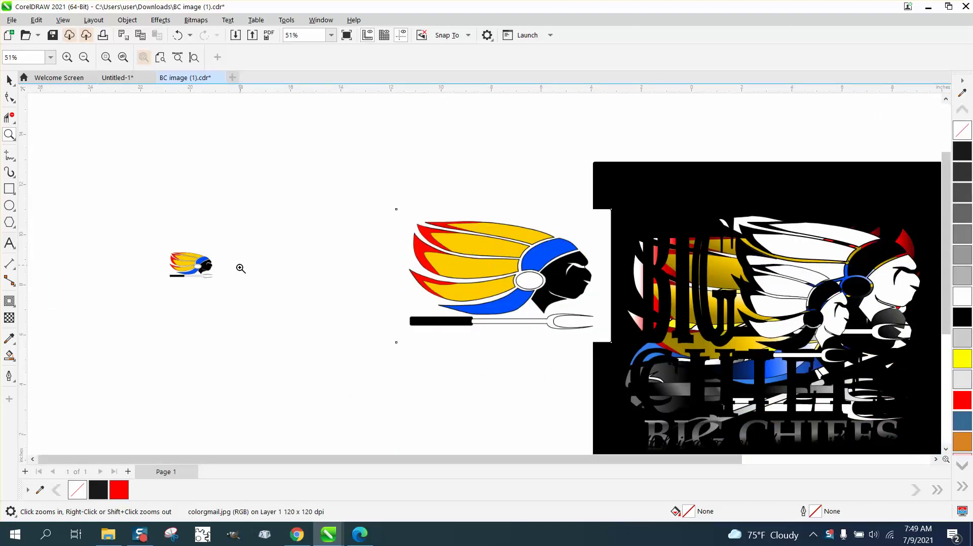
Step: Move the small colour headdress logo bitmap up by about 0.3 inches
drag(145, 239, 272, 296)
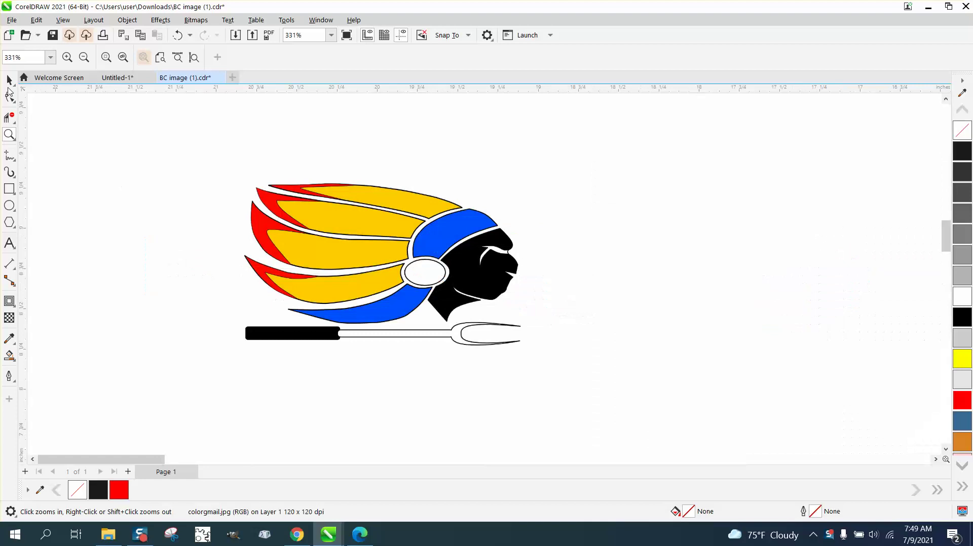
click(9, 80)
click(394, 221)
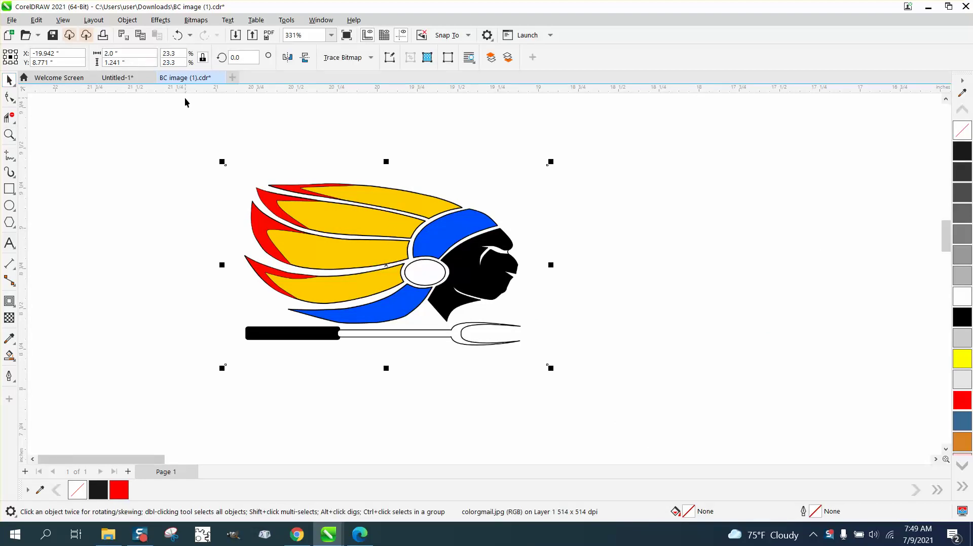
drag(384, 226, 386, 177)
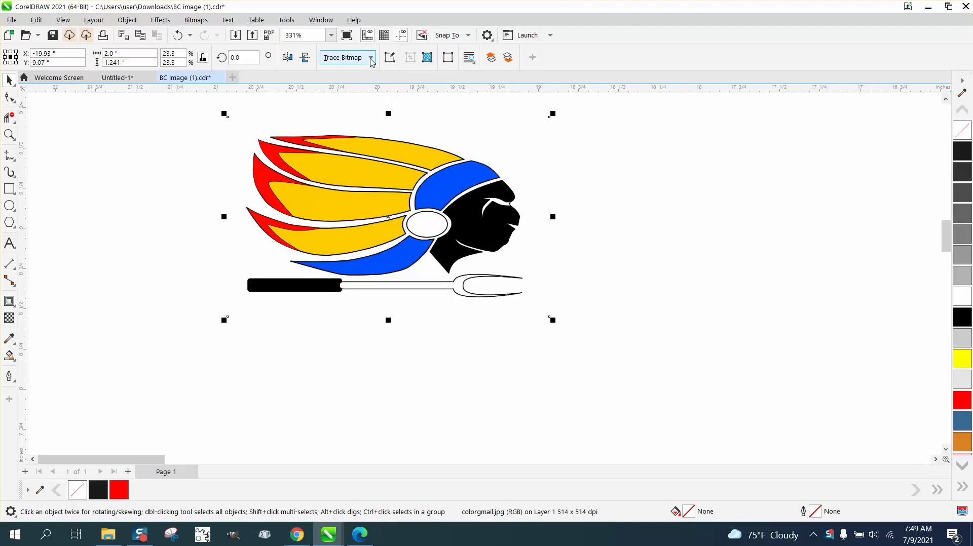
Step: Check the small logo bitmap's resolution and pixel size in the Resample settings without changing anything
click(193, 20)
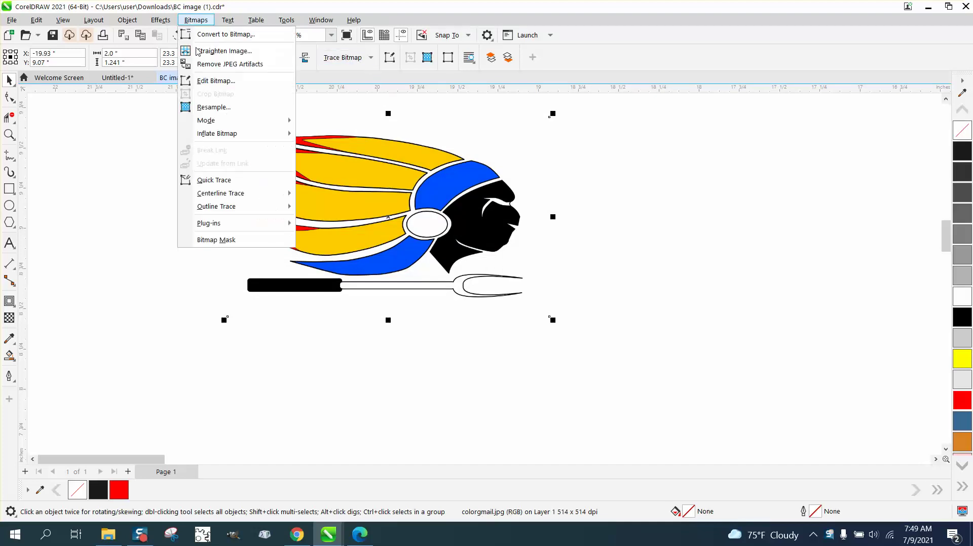
click(214, 104)
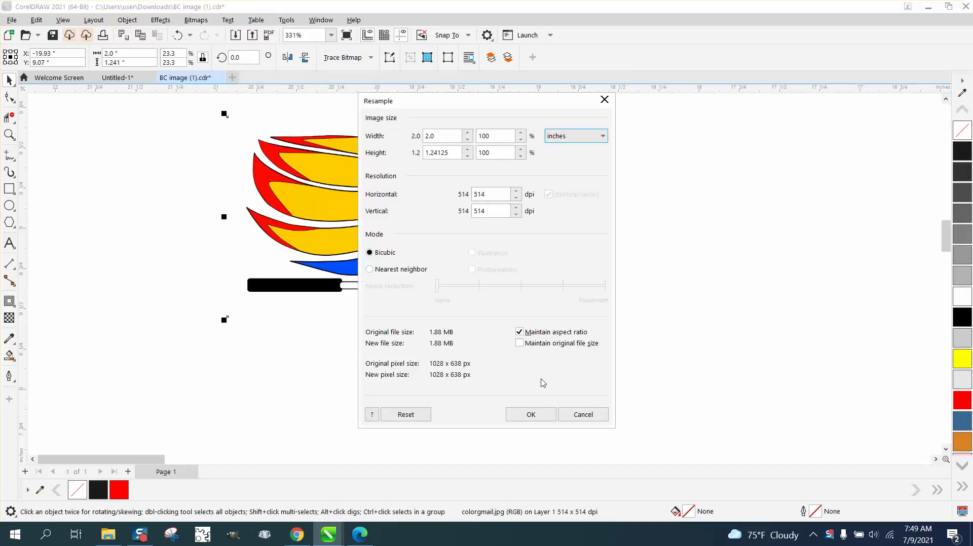
click(582, 415)
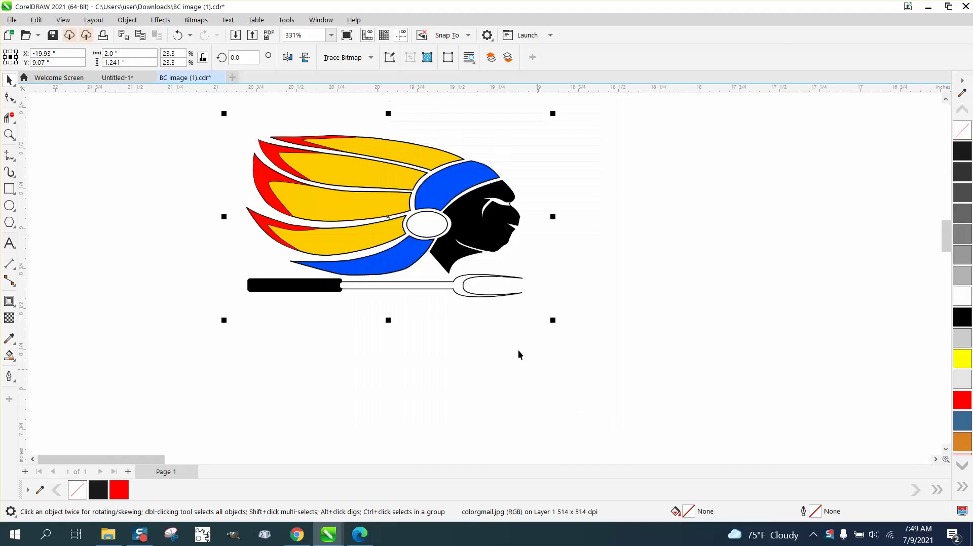
Step: Trace the small logo bitmap with Outline Trace using the Clipart image type and the preset settings
click(370, 58)
mouse_move(368, 101)
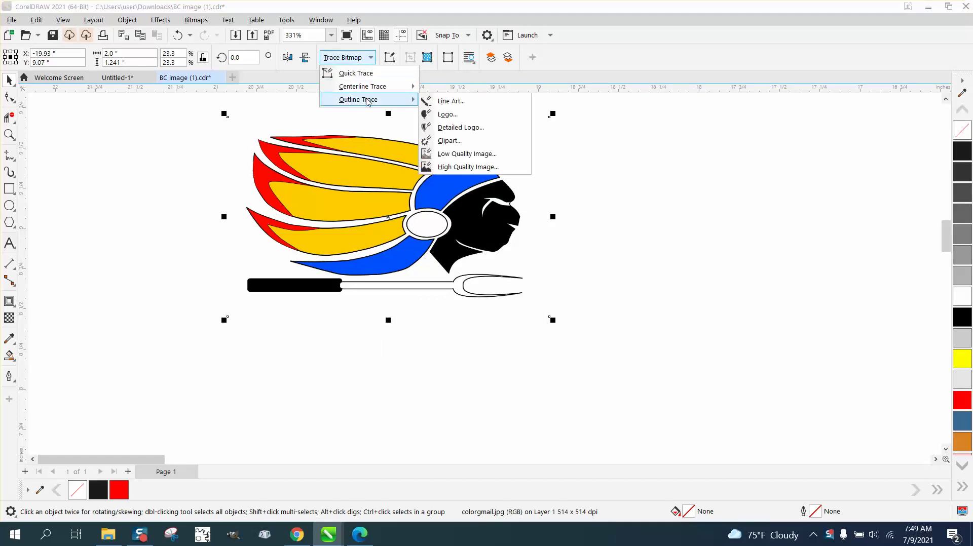
click(453, 142)
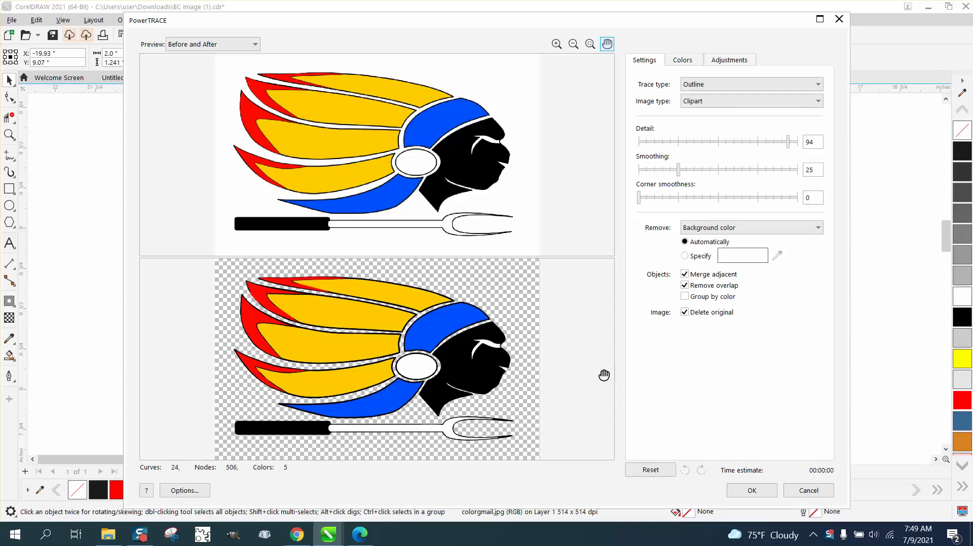
click(755, 491)
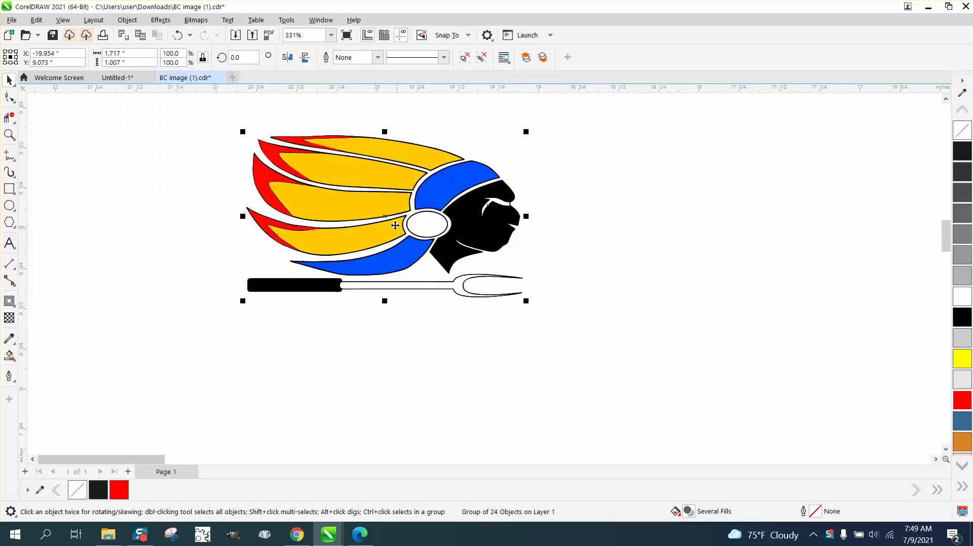
Step: Place the traced logo group to the right of the other small logo, with a clear gap between the two
drag(386, 221, 695, 228)
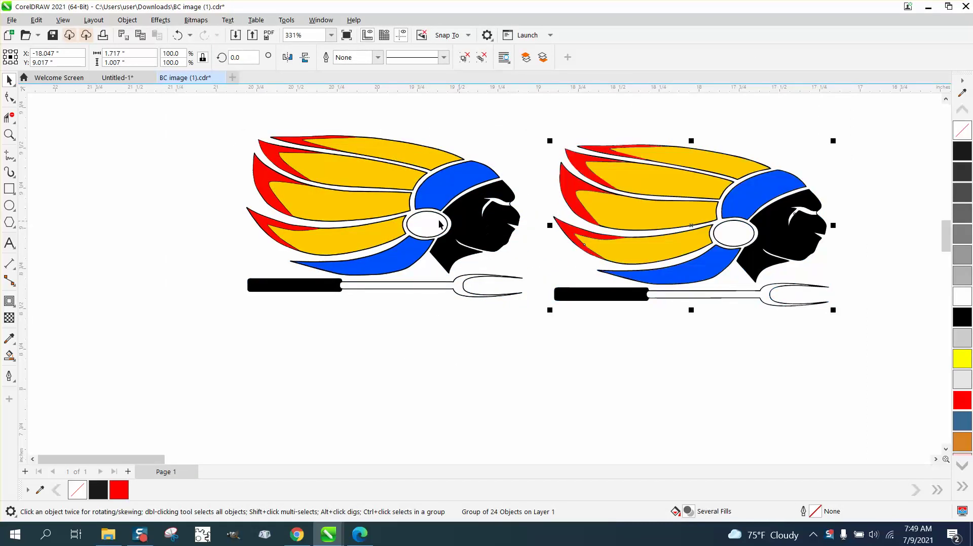
drag(438, 226, 304, 223)
click(679, 229)
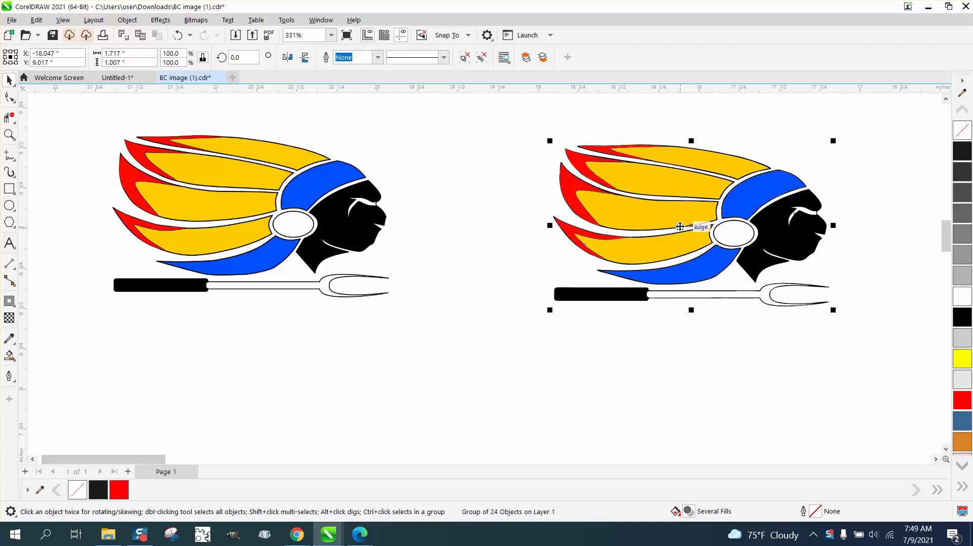
drag(702, 227, 608, 230)
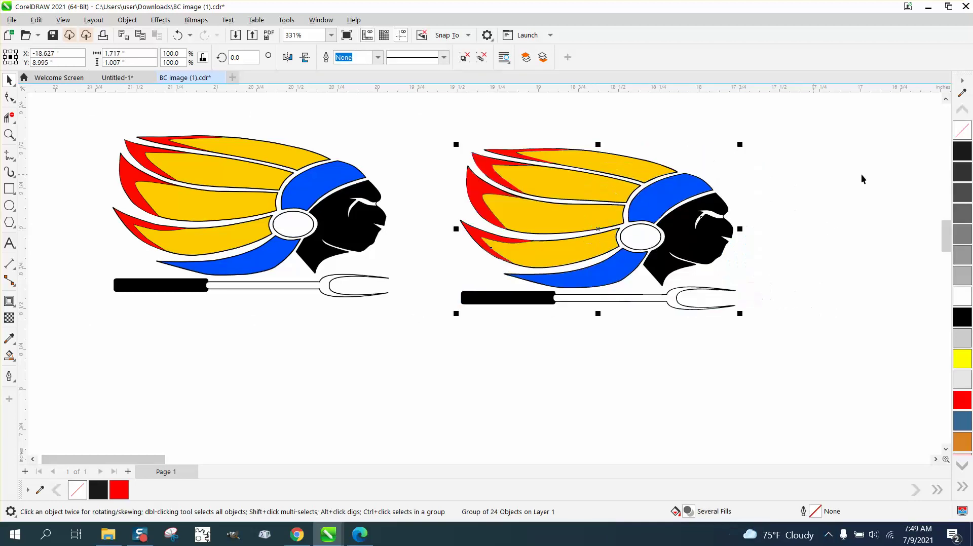
Step: Remove the fill from the traced logo group and give it a red outline
click(963, 136)
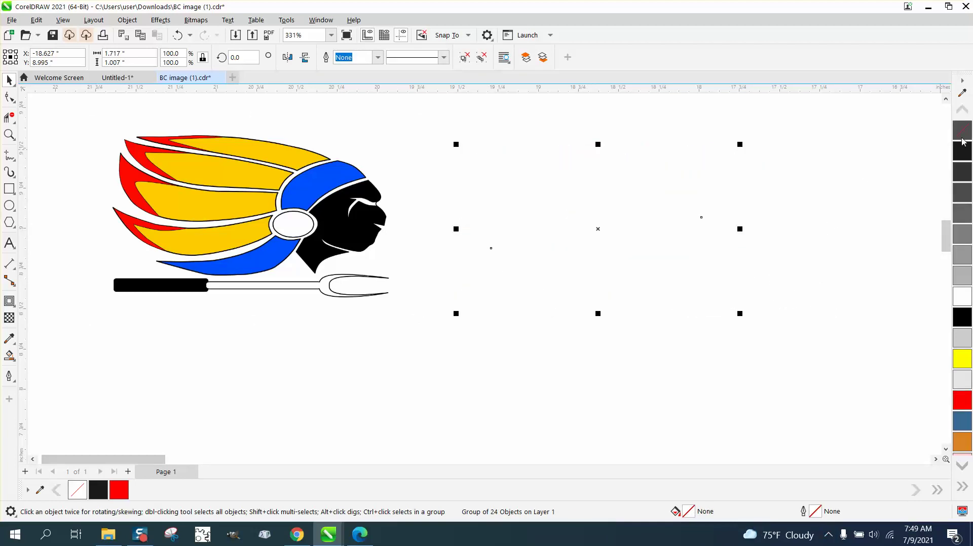
right_click(963, 402)
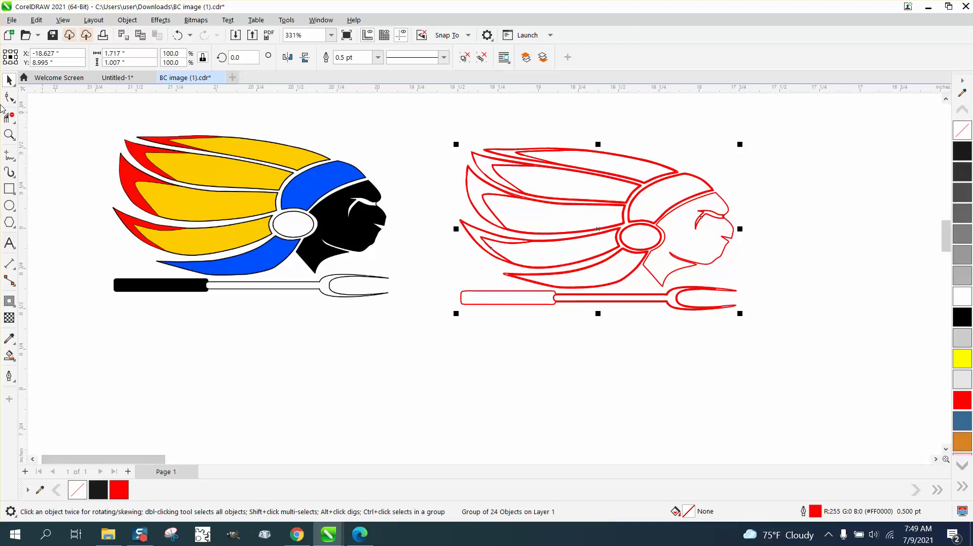
Step: Examine the traced logo's red outlines up close at the upper feather tips and the fork prongs
click(9, 135)
drag(504, 137, 584, 179)
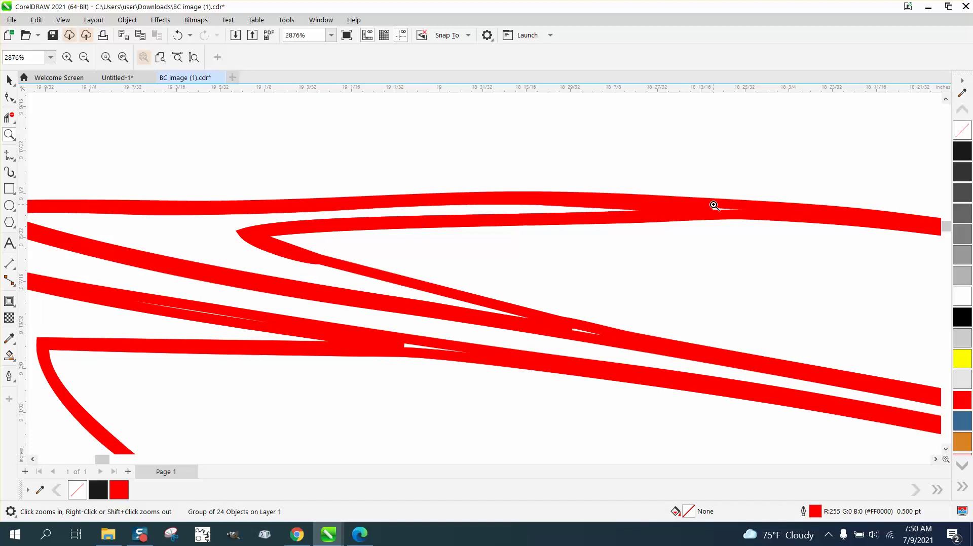
right_click(226, 243)
right_click(298, 288)
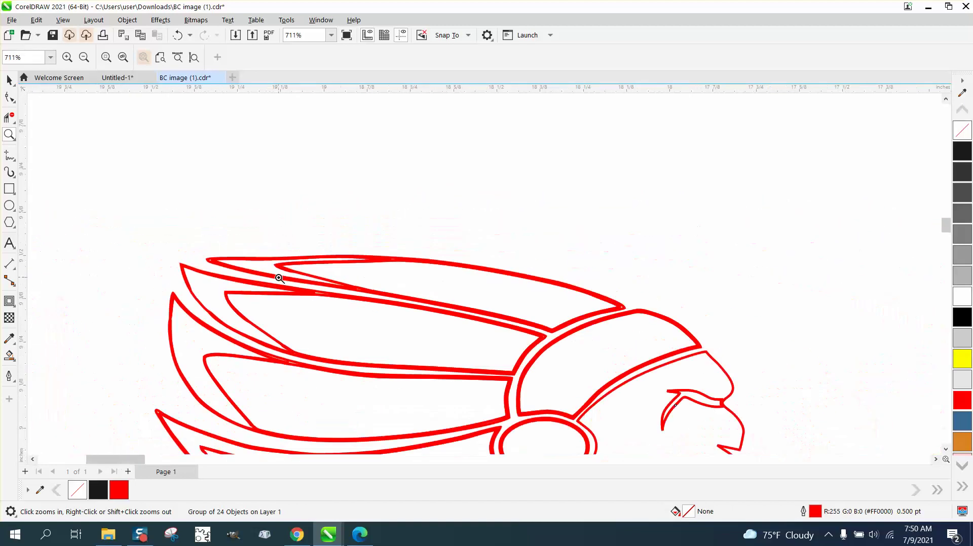
right_click(297, 272)
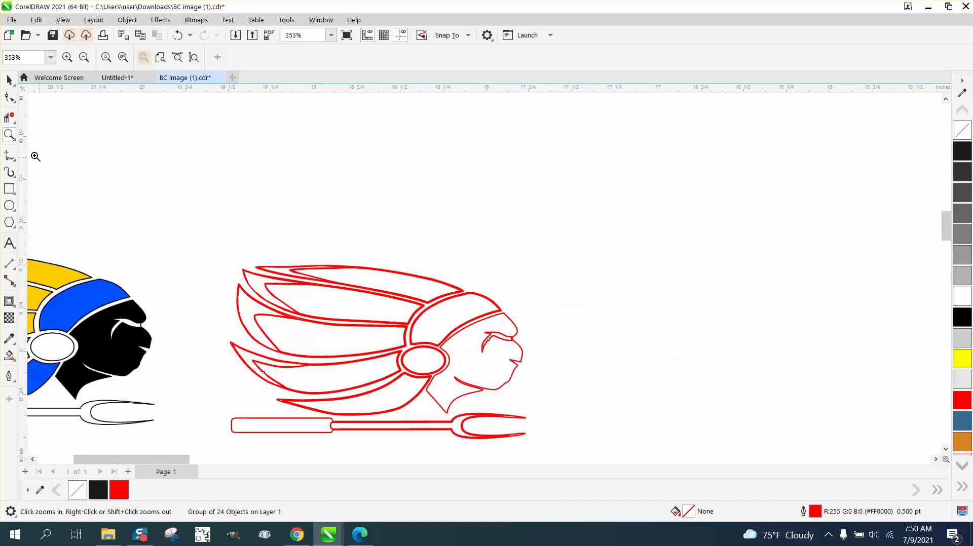
drag(188, 243, 608, 445)
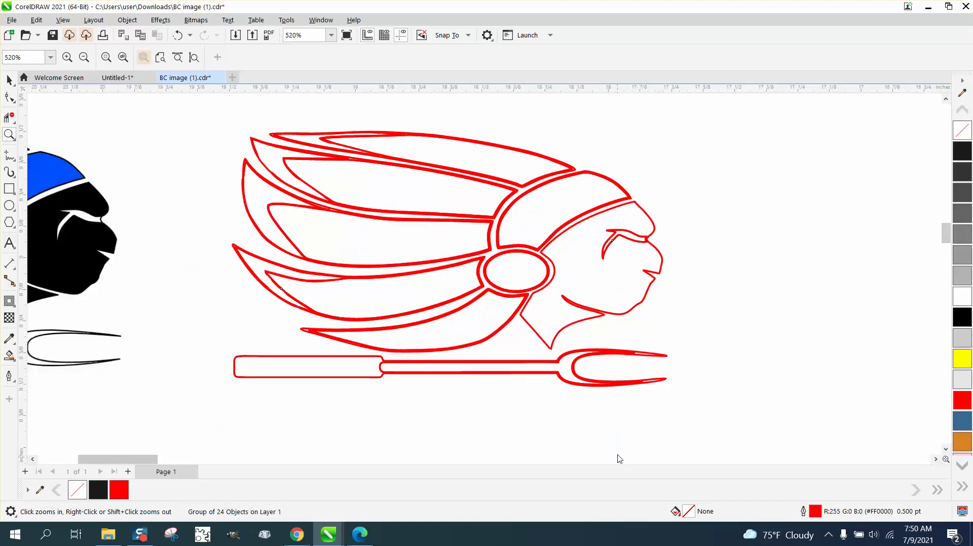
drag(560, 341, 710, 377)
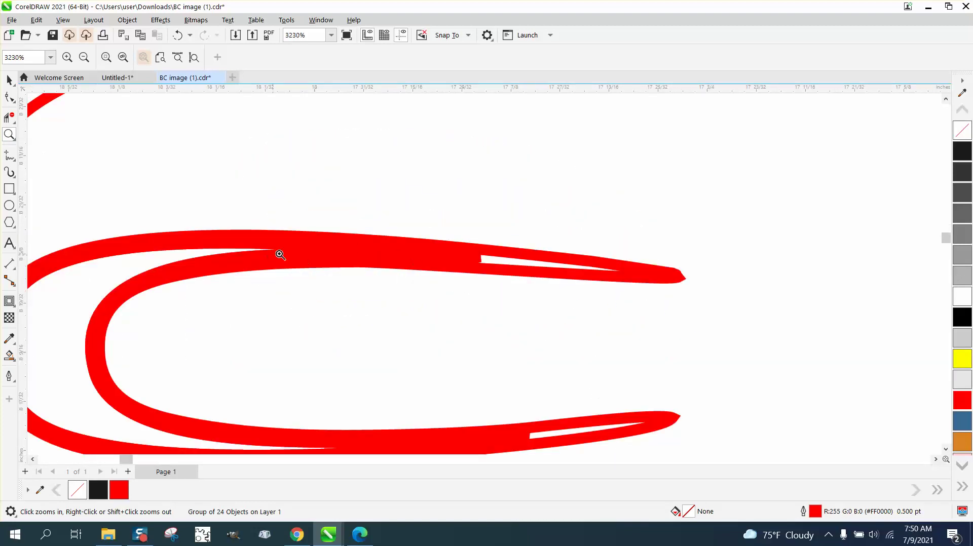
scroll(533, 351, down, 3)
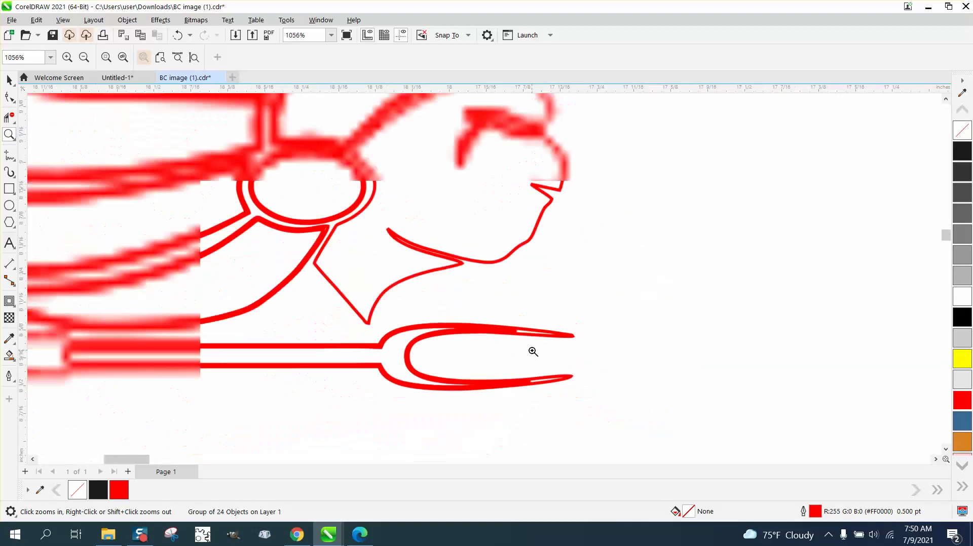
scroll(533, 351, down, 3)
Step: Set the traced logo group's outline width to Hairline
click(9, 80)
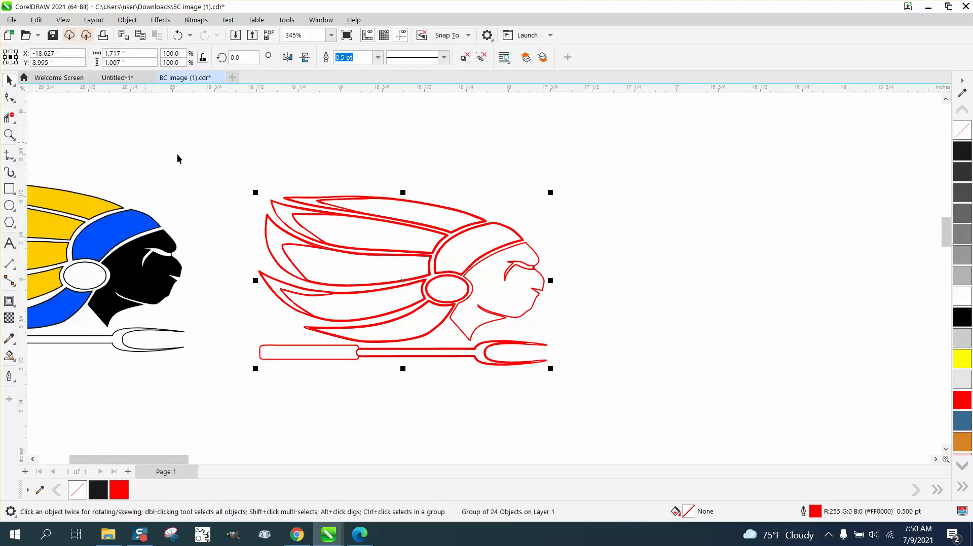
scroll(601, 453, down, 1)
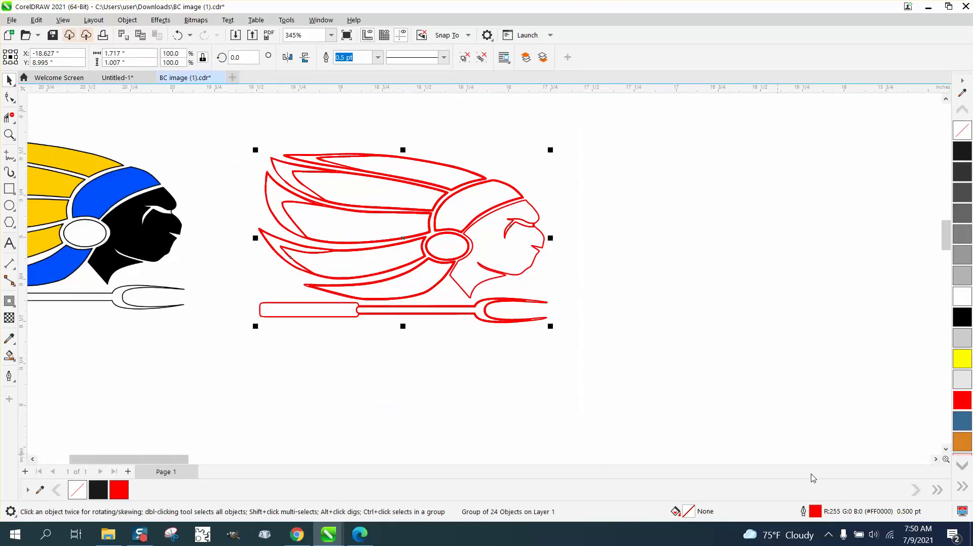
double_click(815, 513)
click(410, 224)
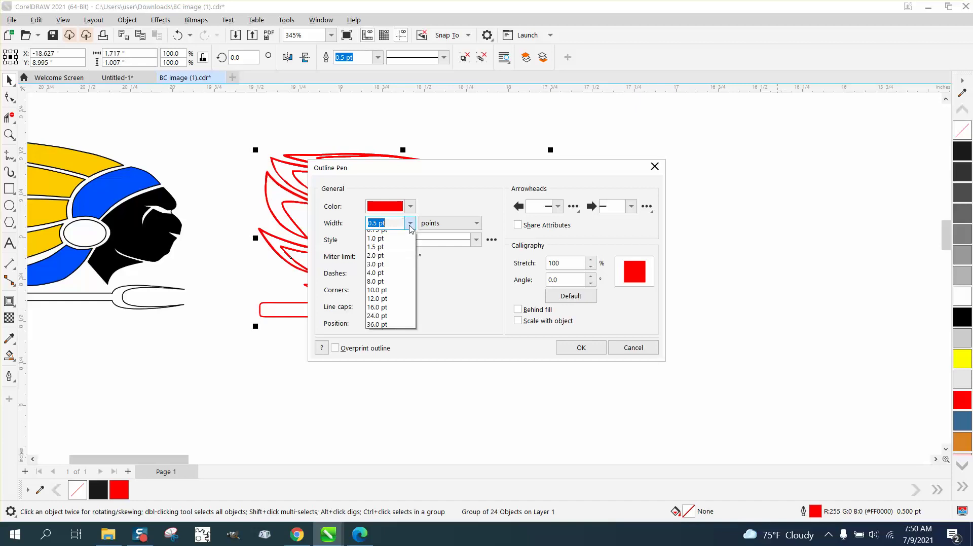
click(390, 244)
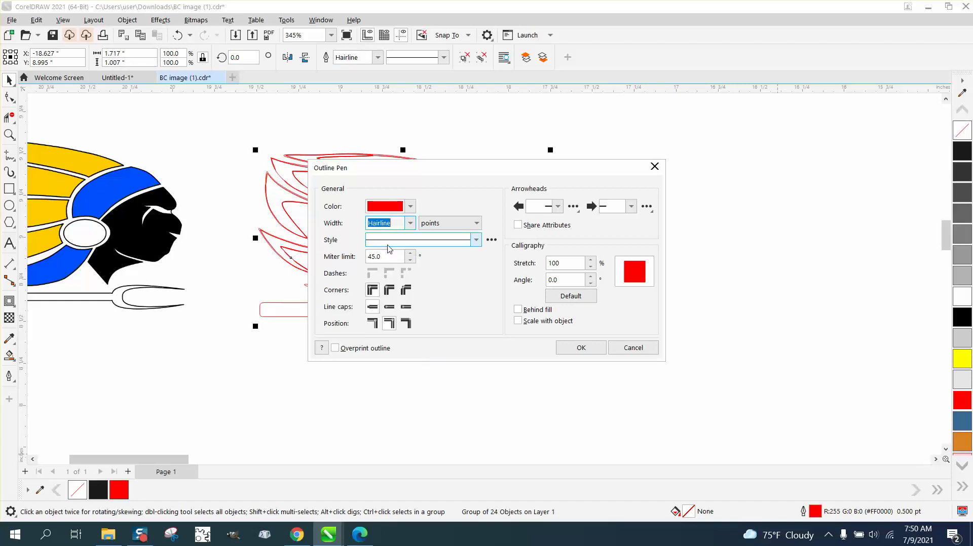
click(579, 348)
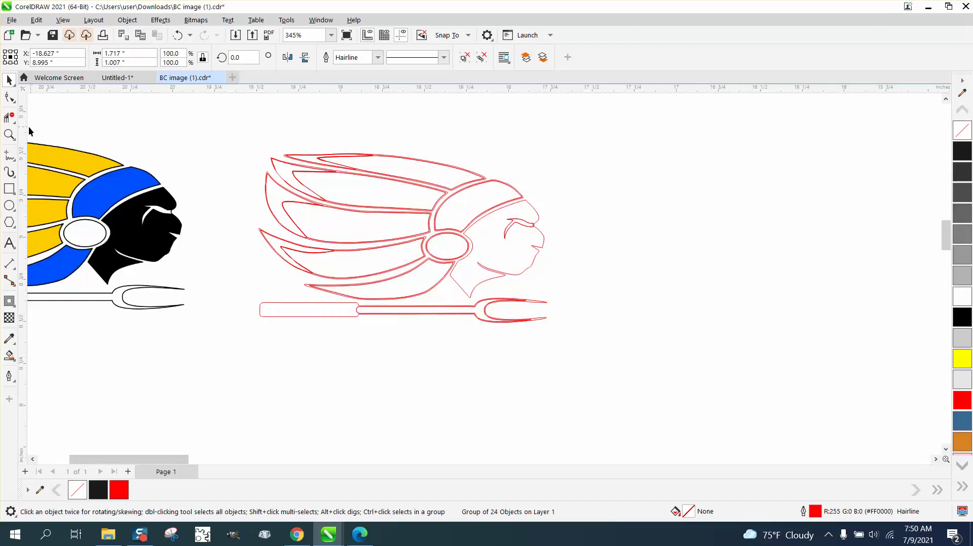
Step: Delete three doubled line segments around the top feather's tip with the Virtual Segment Delete tool
click(9, 135)
drag(233, 138, 474, 194)
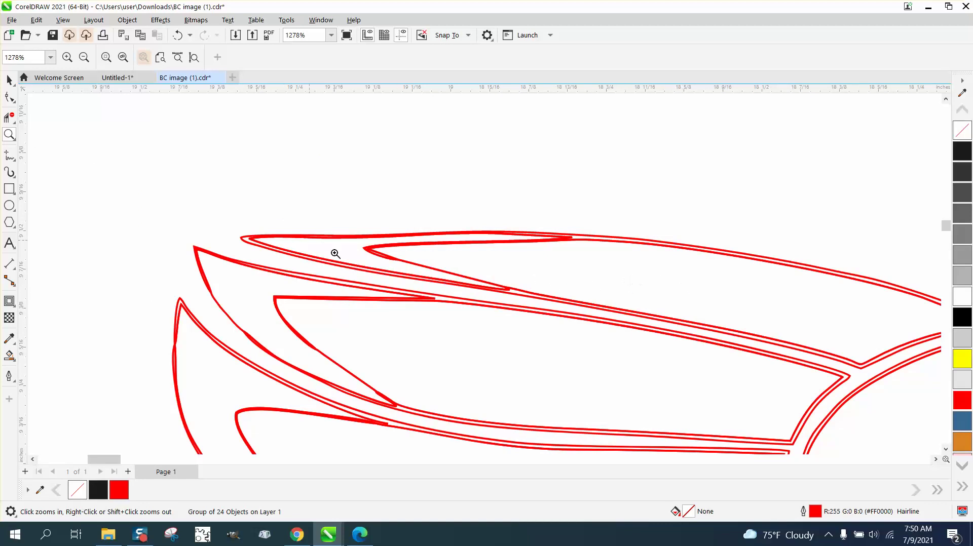
click(9, 118)
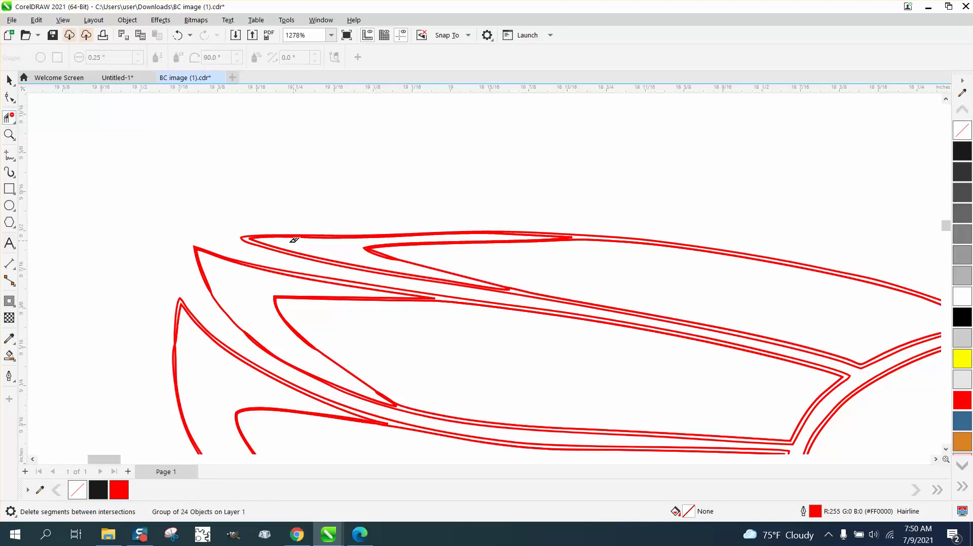
click(281, 244)
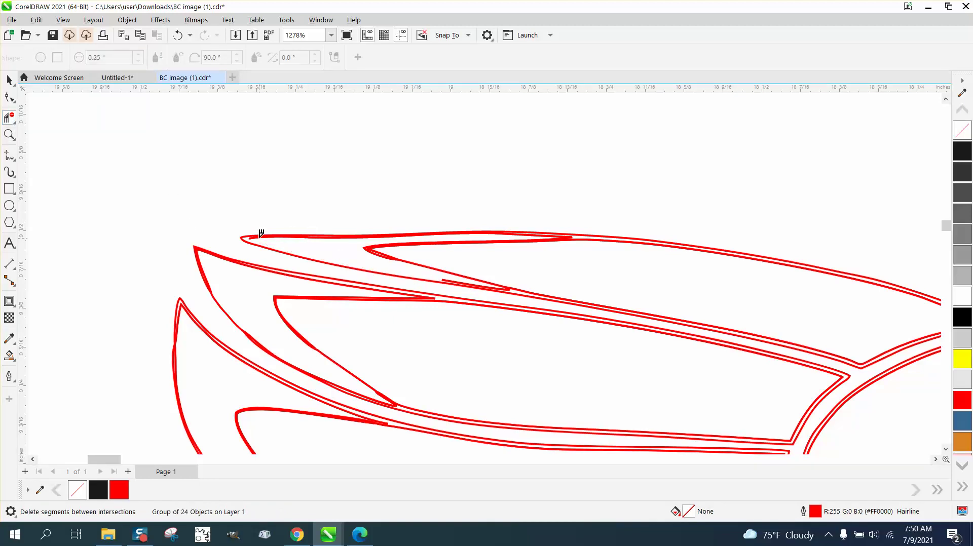
click(262, 234)
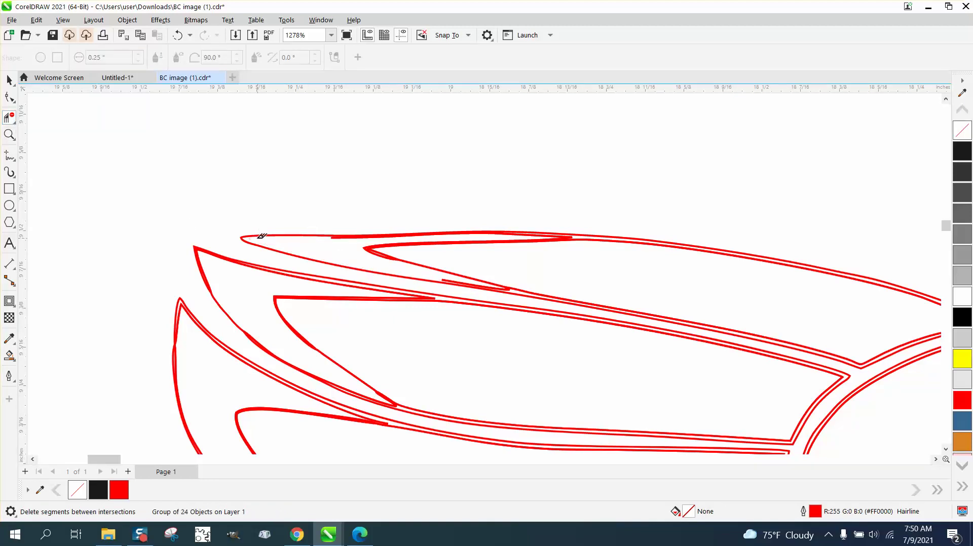
click(377, 251)
Step: Ungroup the red traced logo into its separate curves
click(10, 97)
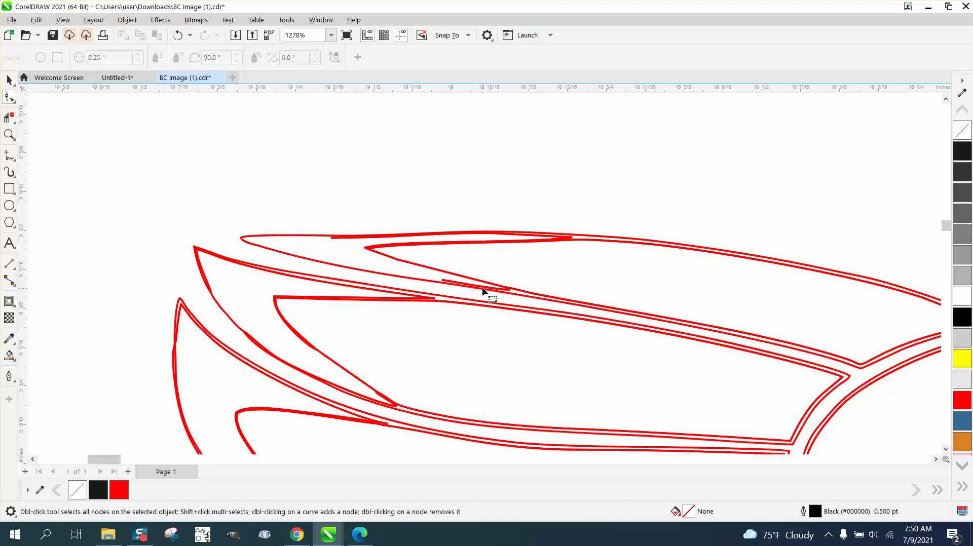
click(10, 78)
scroll(181, 112, down, 3)
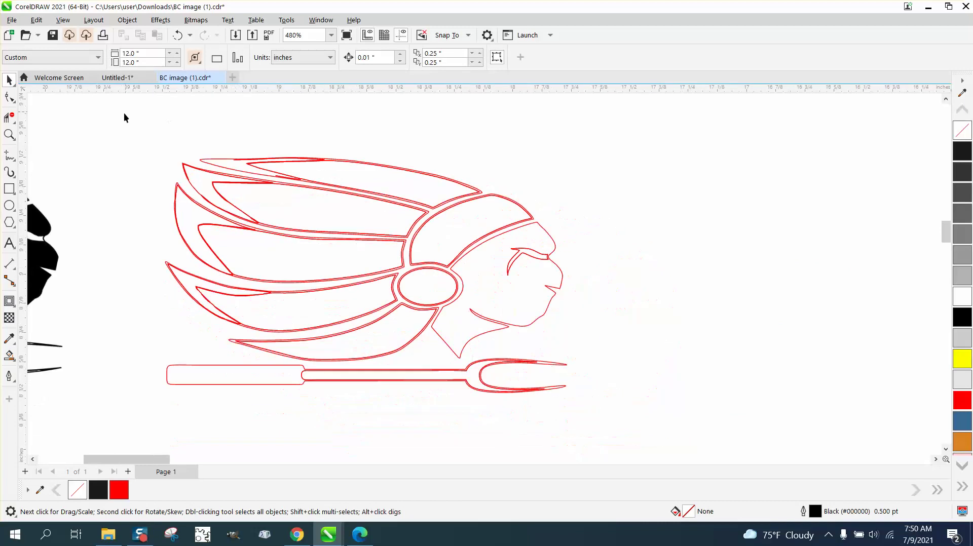
click(505, 326)
click(127, 20)
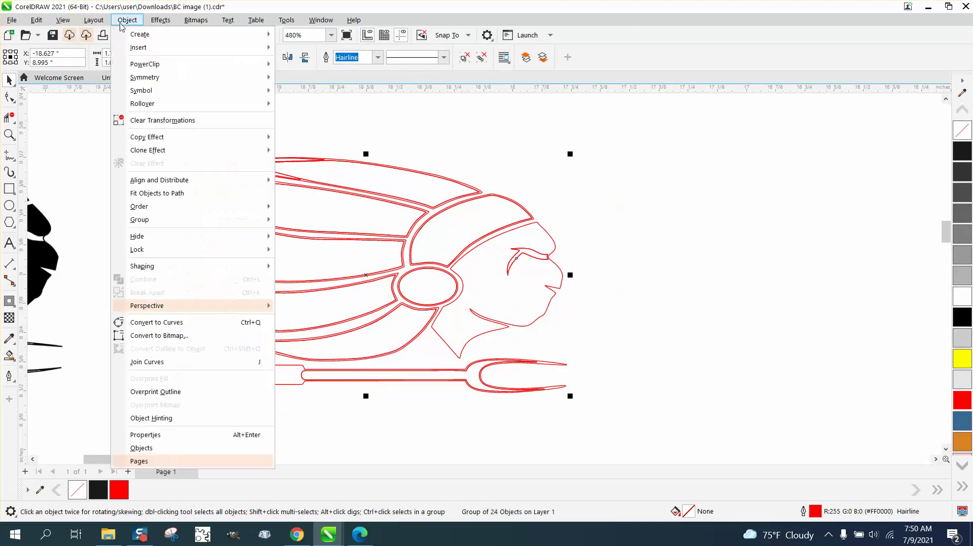
mouse_move(184, 219)
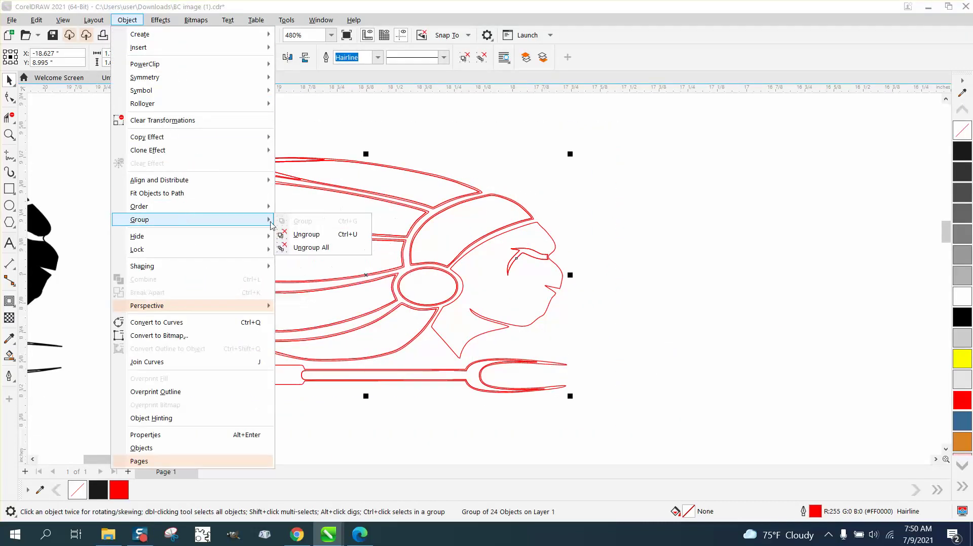
click(304, 235)
Step: Try to pull the end node of the doubled line near the top feather's tip away, and undo the move
click(10, 134)
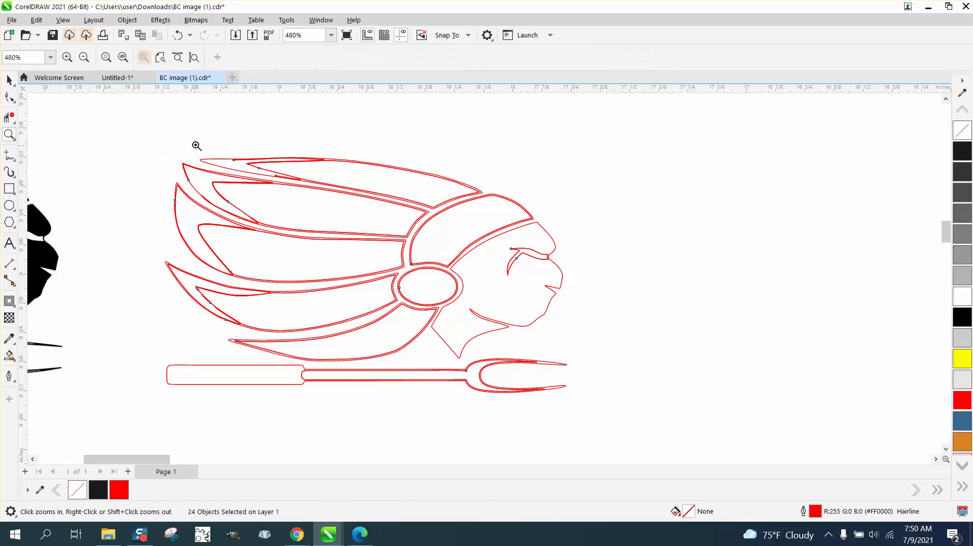
drag(205, 142, 382, 228)
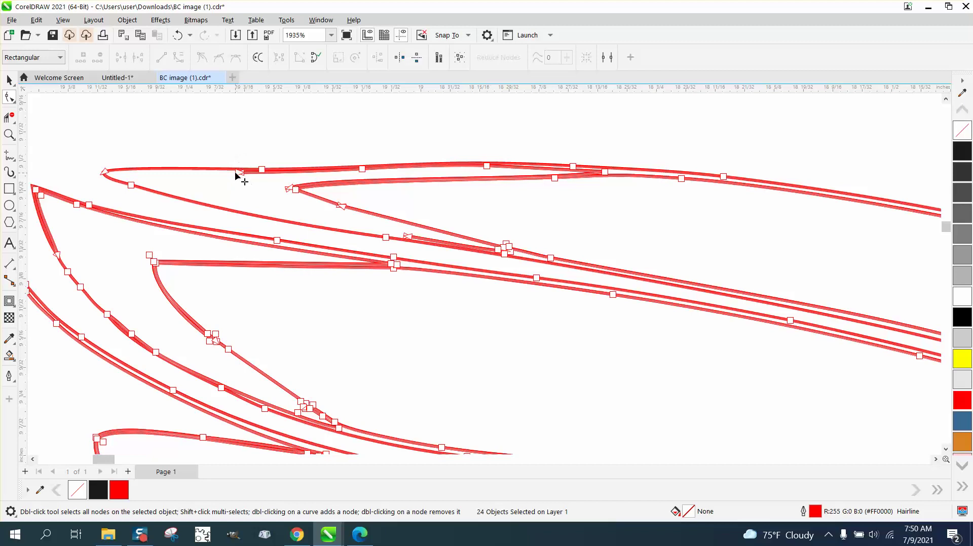
drag(241, 172, 240, 184)
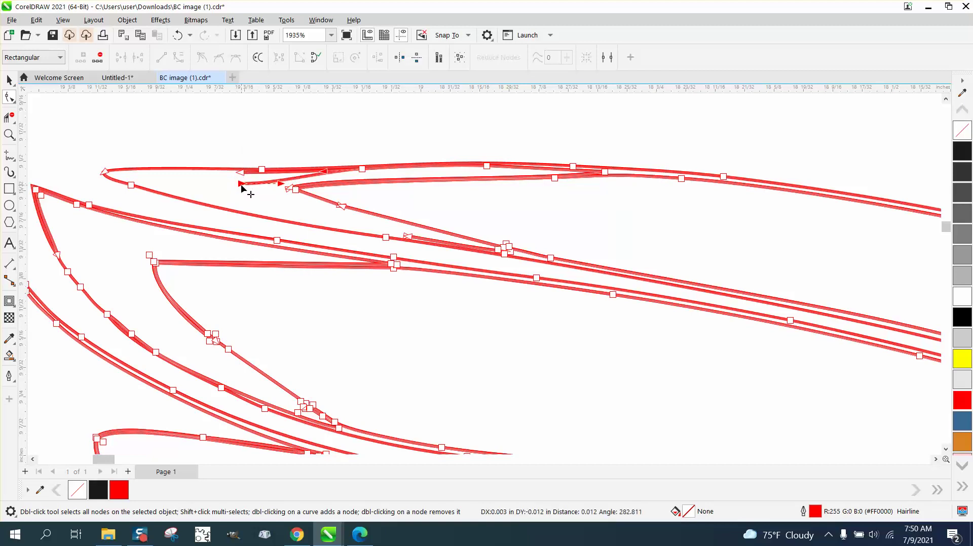
click(177, 35)
Step: Delete the doubled segments along the top feather's upper edge and its inner outline with the Virtual Segment Delete tool
click(10, 117)
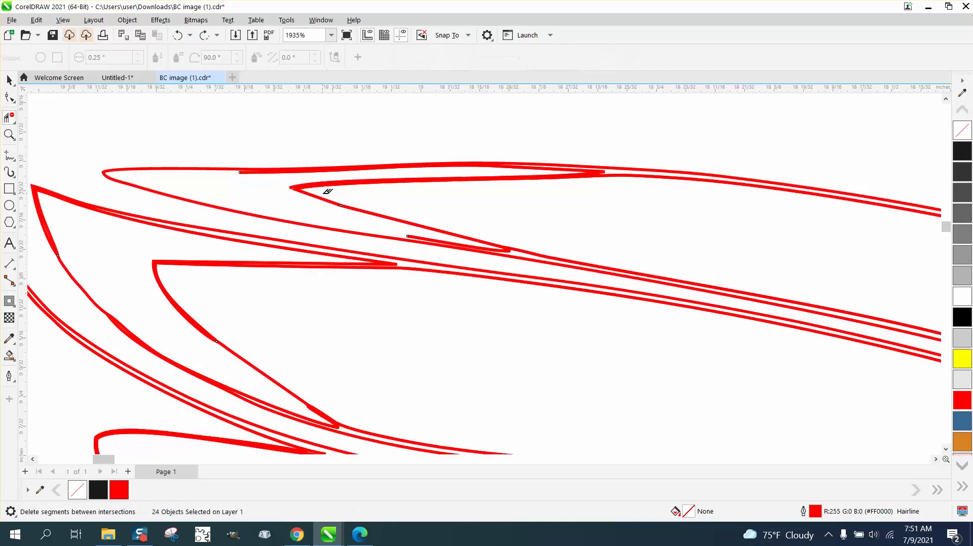
click(315, 178)
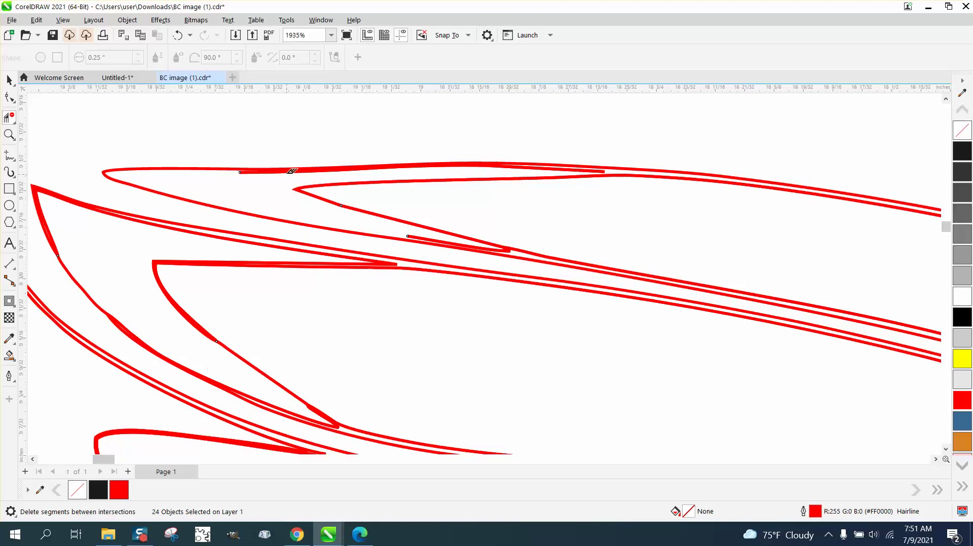
click(289, 171)
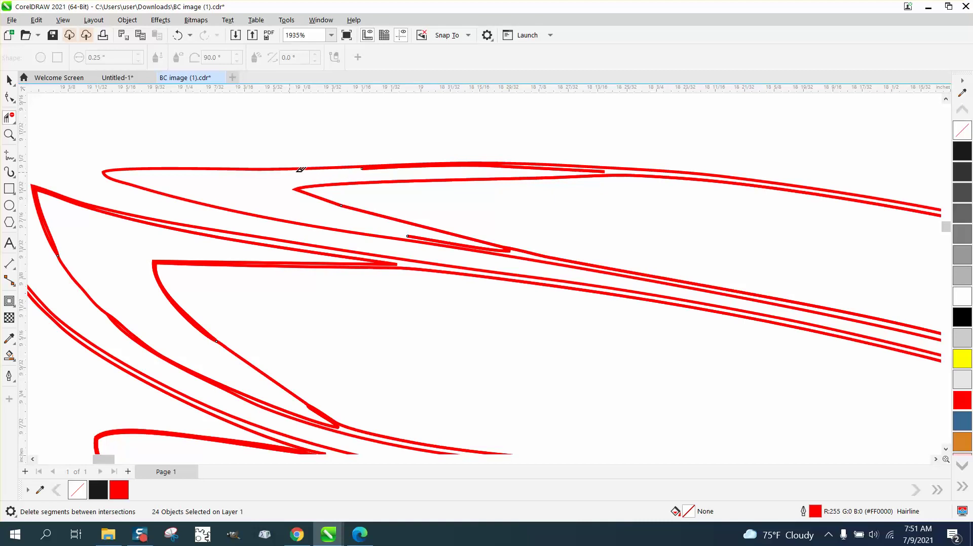
click(378, 165)
click(537, 165)
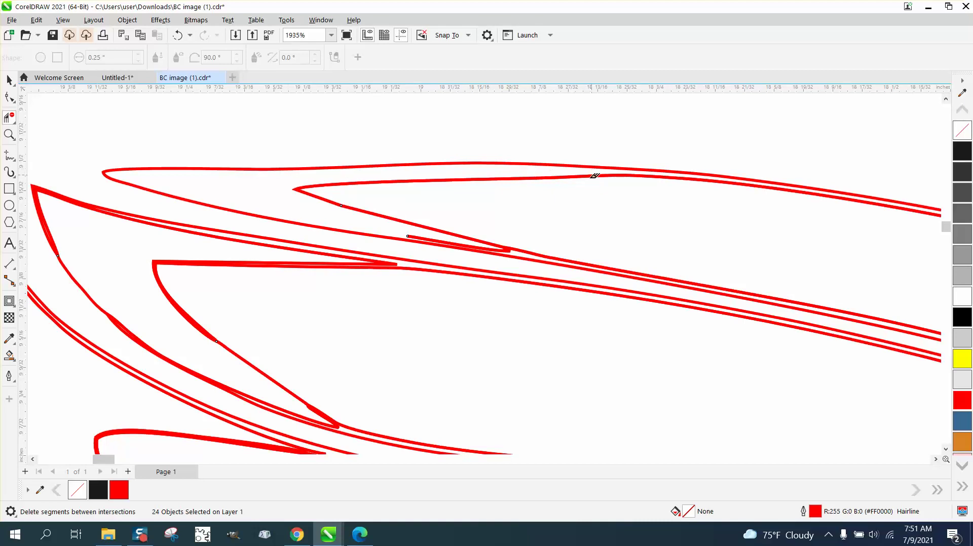
click(509, 248)
scroll(271, 211, down, 2)
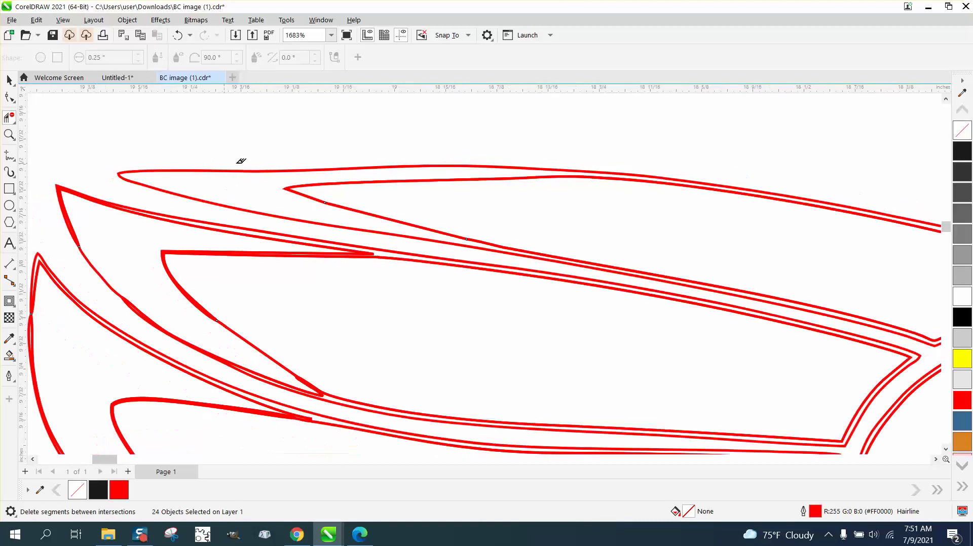
scroll(385, 192, up, 1)
scroll(385, 125, down, 2)
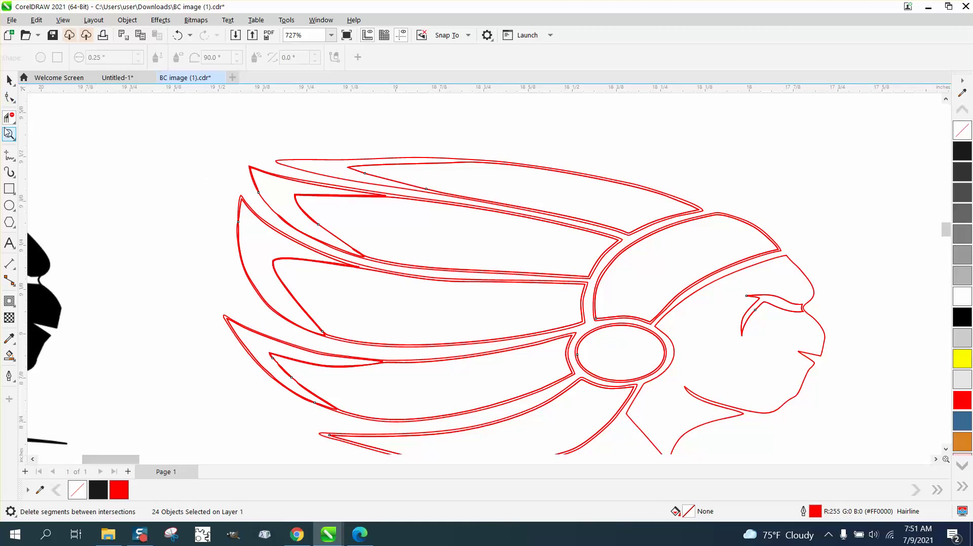
click(9, 134)
drag(234, 166, 450, 272)
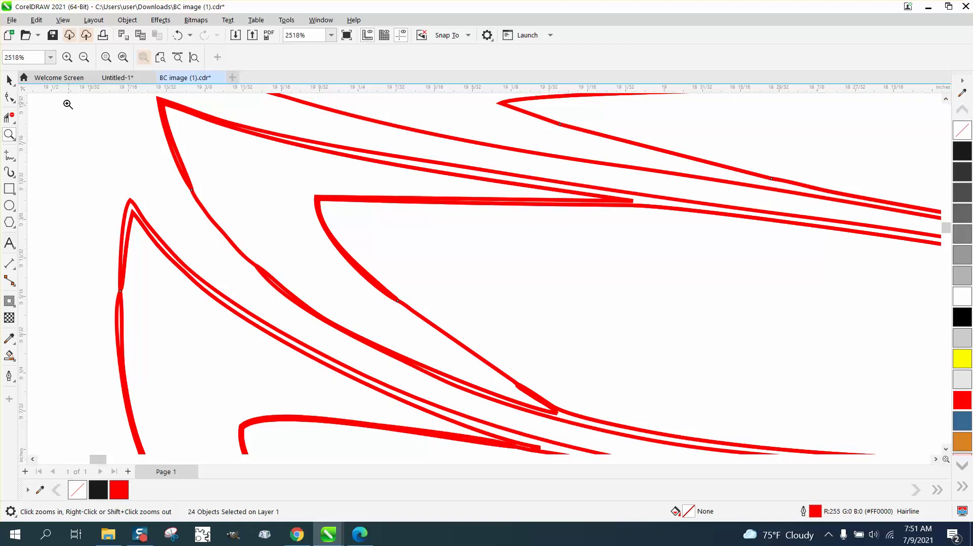
Step: Deselect the traced curves and set the nudge distance to 2.5 inches
key(space)
scroll(55, 101, down, 3)
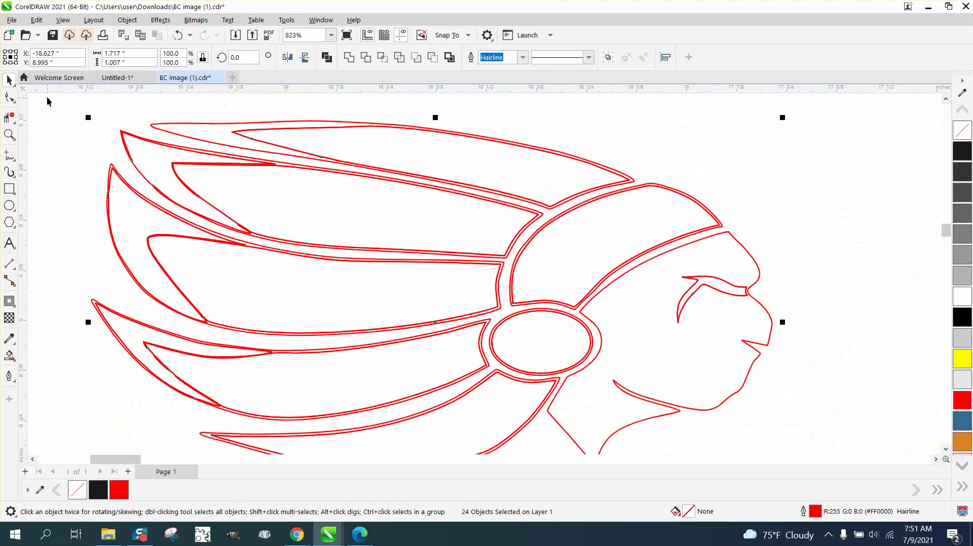
click(572, 134)
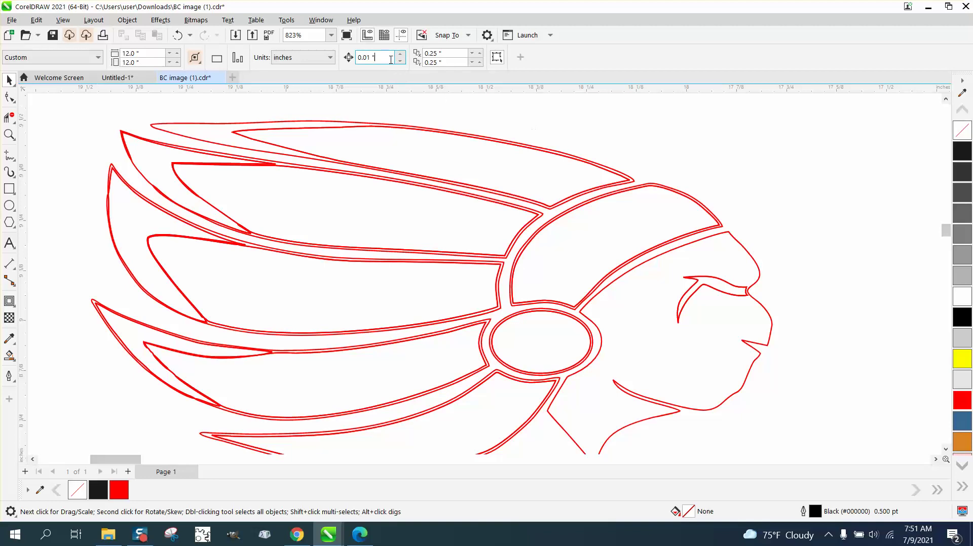
click(366, 57)
text(2.5)
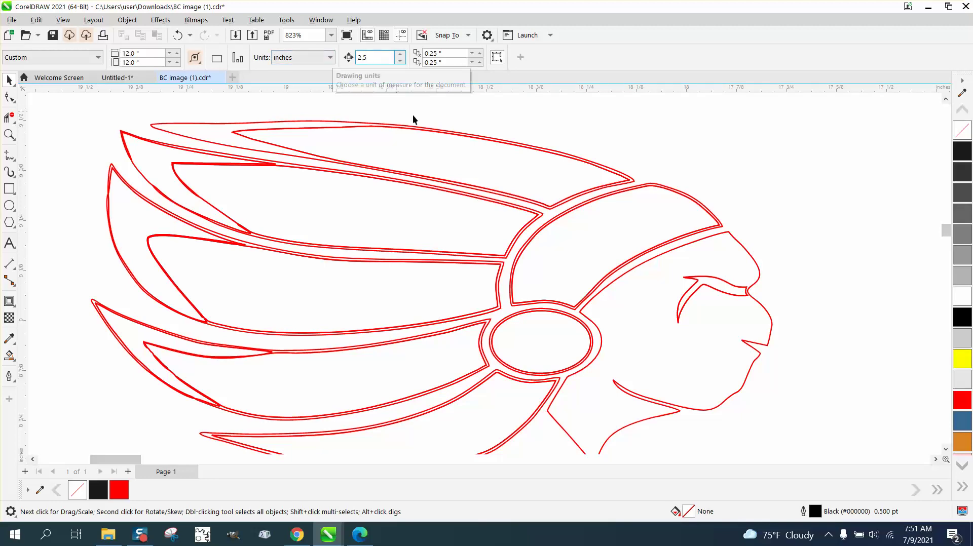
key(Return)
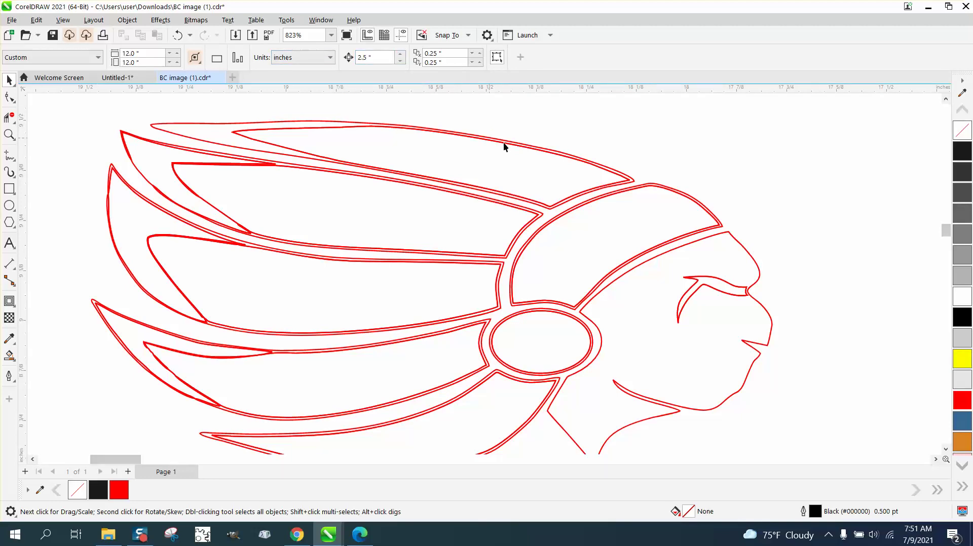
Step: Nudge the four outline curves of the two uppermost feathers 2.5 inches to the right, one at a time, off the logo
click(612, 169)
key(Delete)
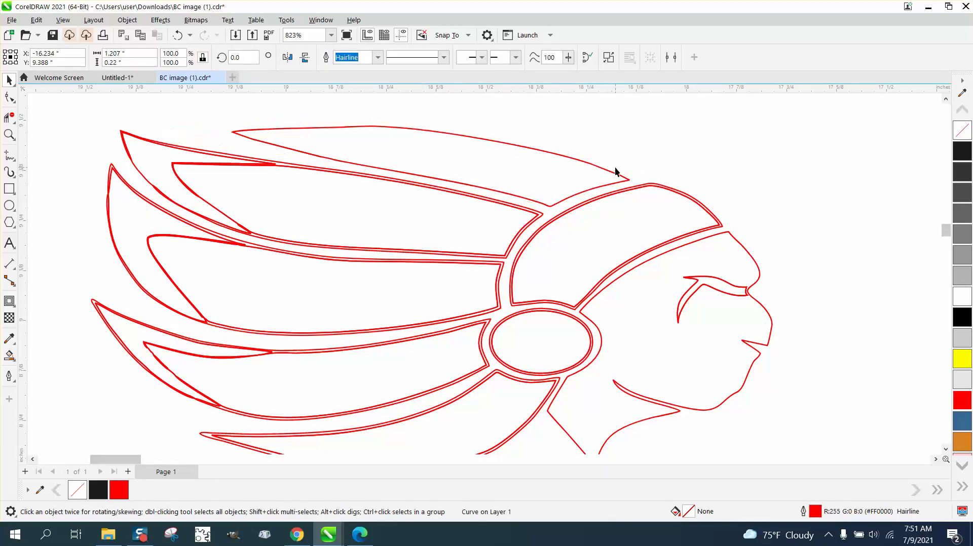
scroll(582, 163, down, 2)
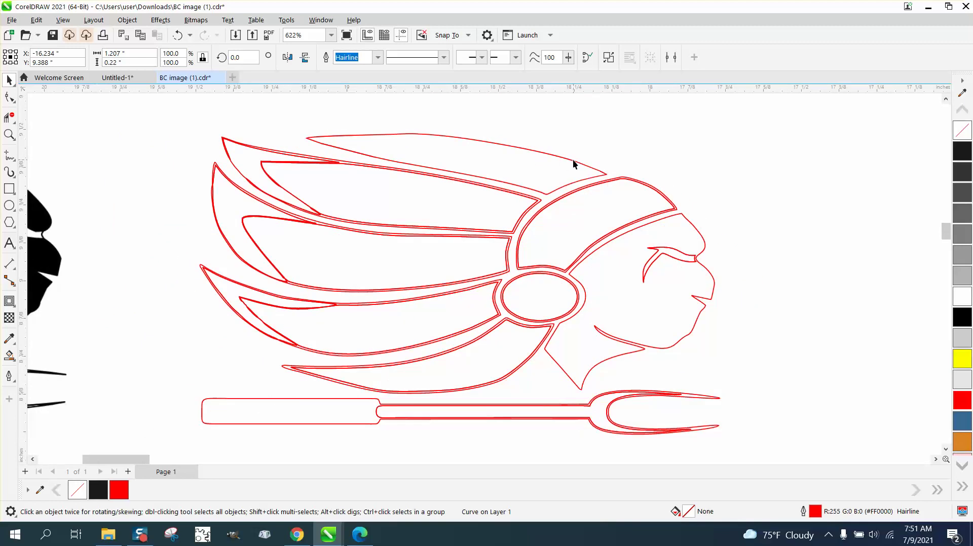
click(573, 160)
key(Delete)
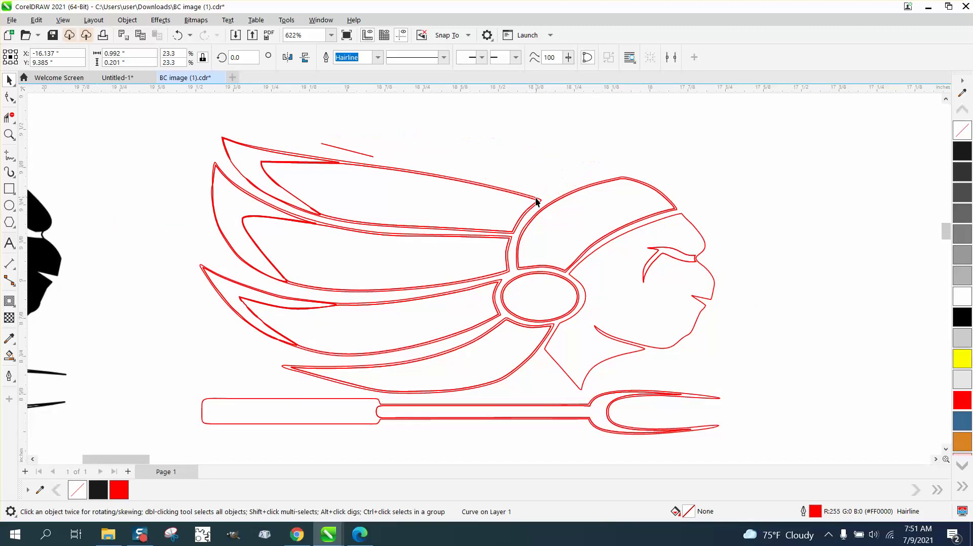
click(538, 202)
key(Delete)
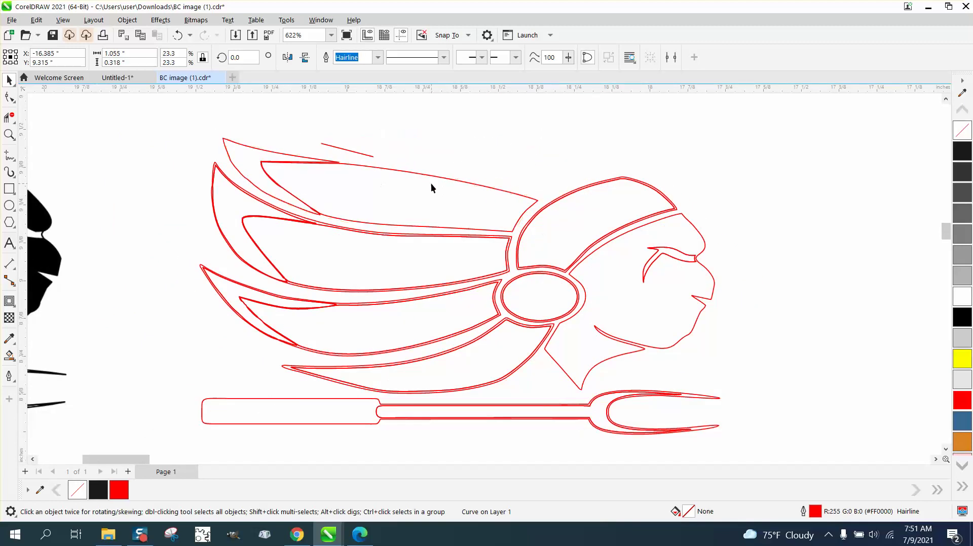
click(280, 153)
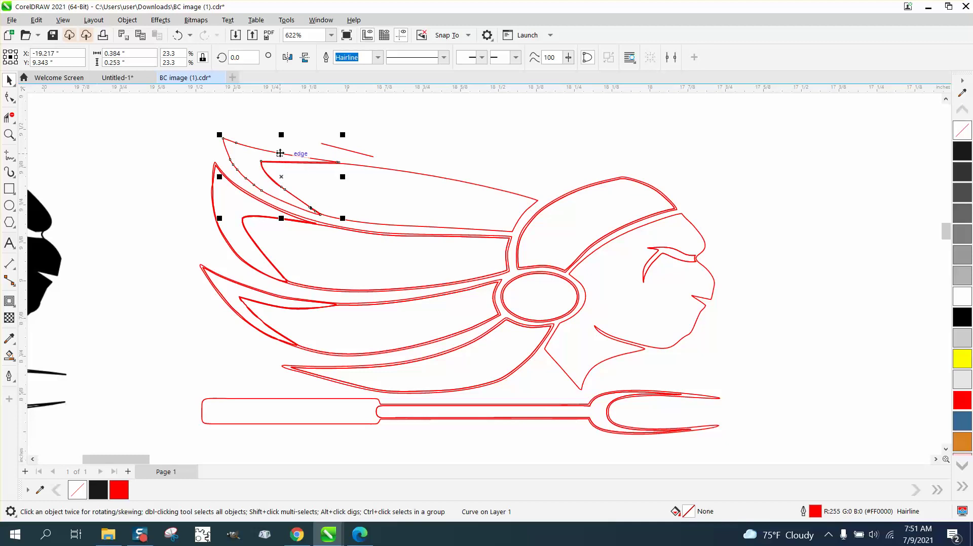
key(Right)
scroll(280, 153, down, 2)
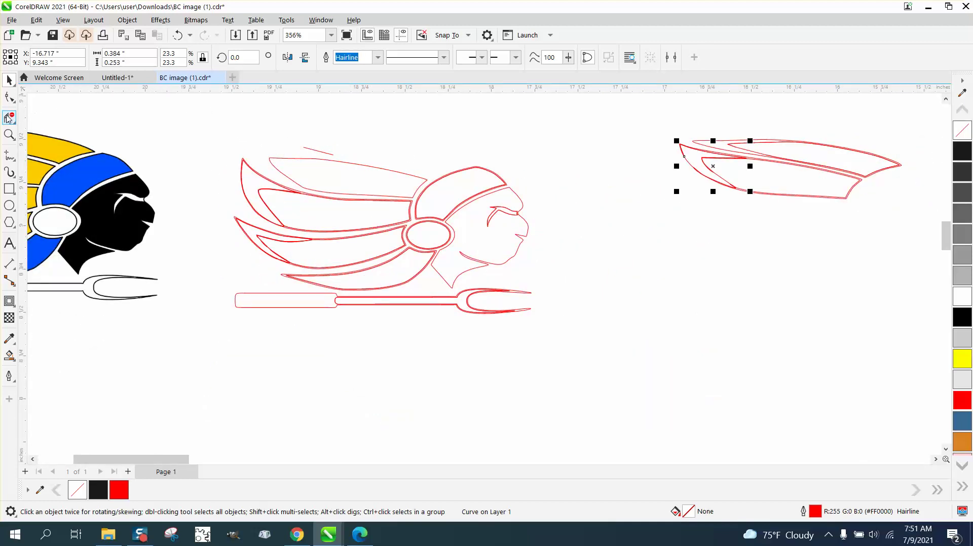
Step: Switch the second feather's tip curve between its nudged and original positions to compare the overlapping lines, ending at the nudged position
click(9, 135)
drag(645, 131, 777, 217)
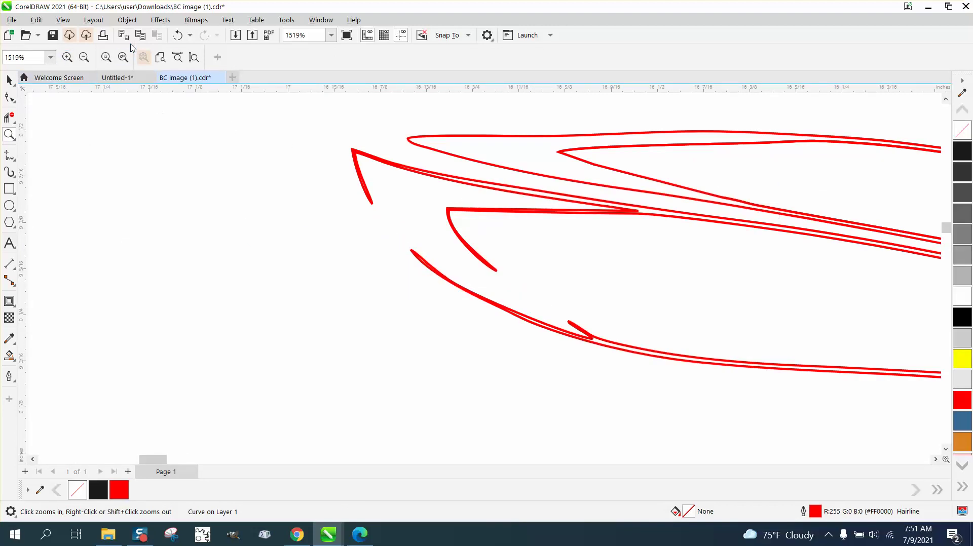
click(177, 35)
click(9, 80)
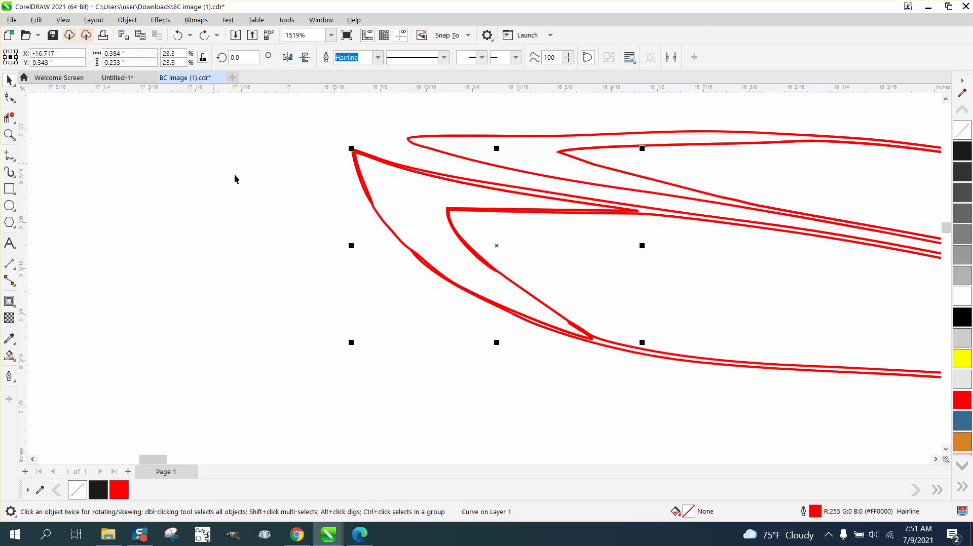
key(ctrl+shift+z)
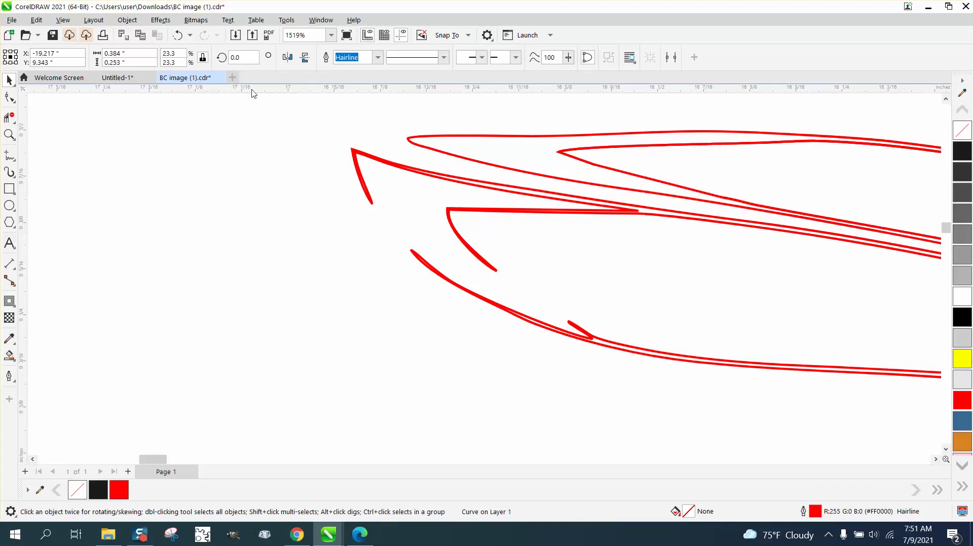
click(176, 35)
Step: Select the four separated feather curves together and nudge them 2.5 inches left, back into the logo
scroll(285, 153, down, 5)
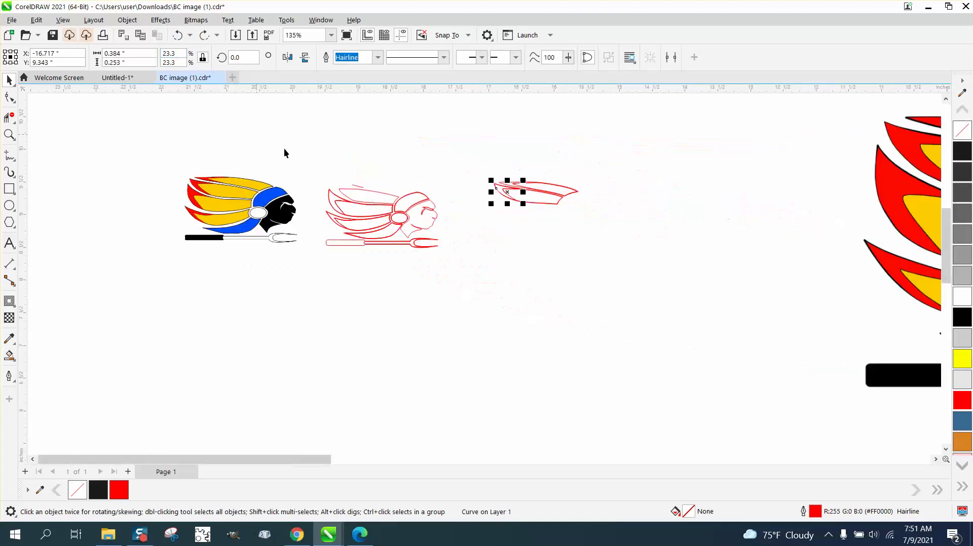
drag(478, 165, 624, 280)
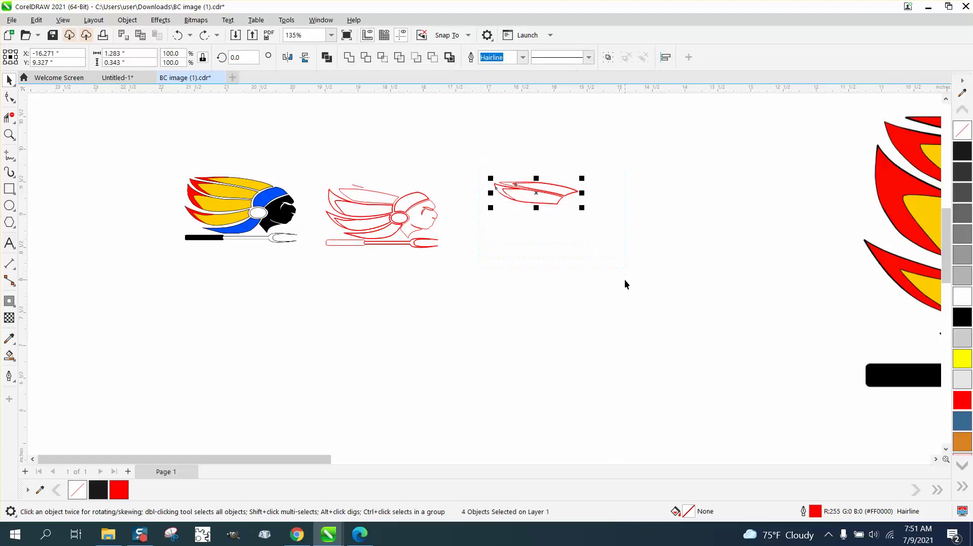
key(ctrl+shift+z)
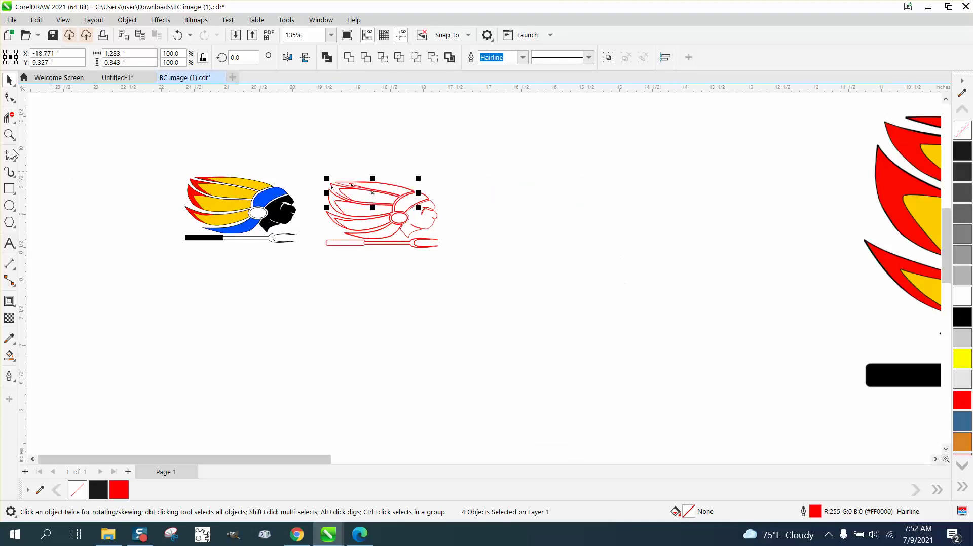
Step: Delete the doubled segments around the second feather's outer tip and along its upper and lower edges
click(9, 134)
drag(323, 163, 492, 277)
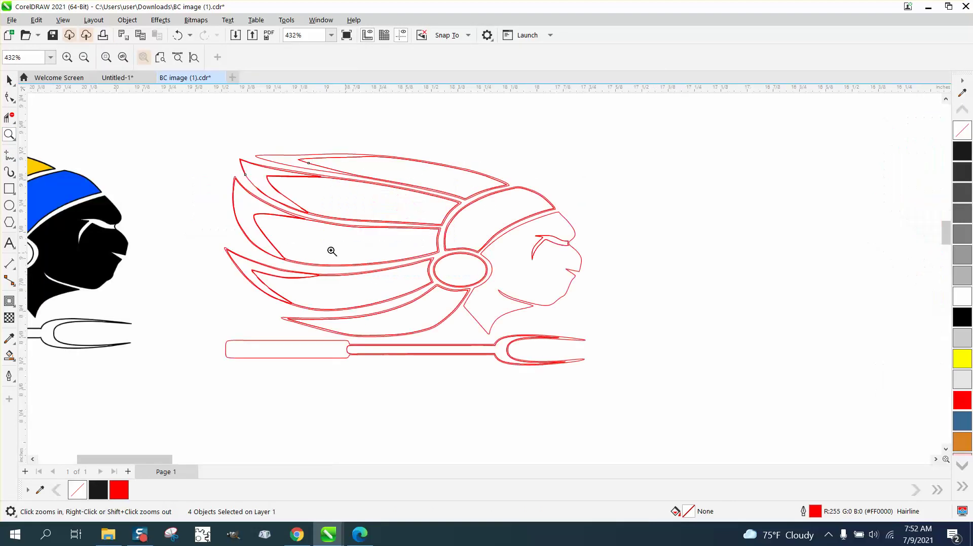
drag(261, 147, 388, 216)
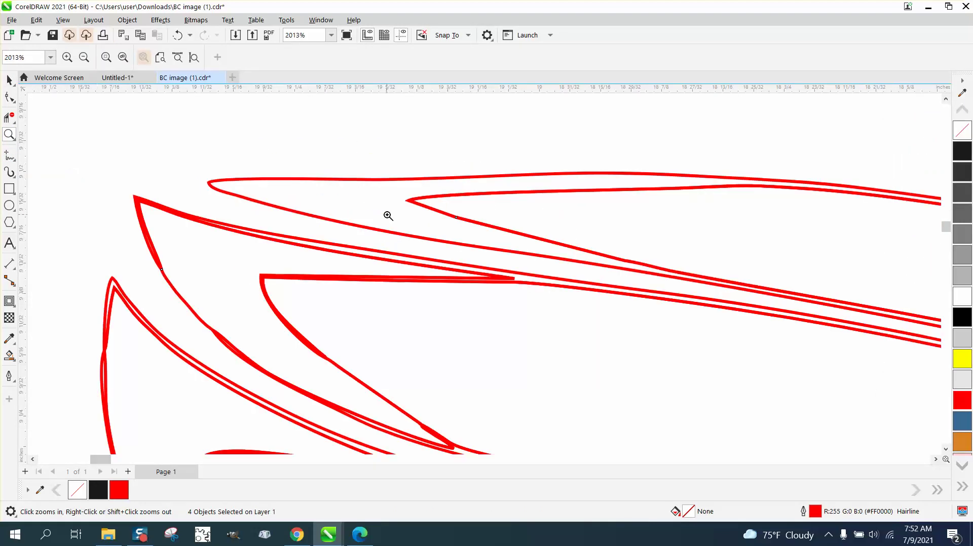
click(9, 117)
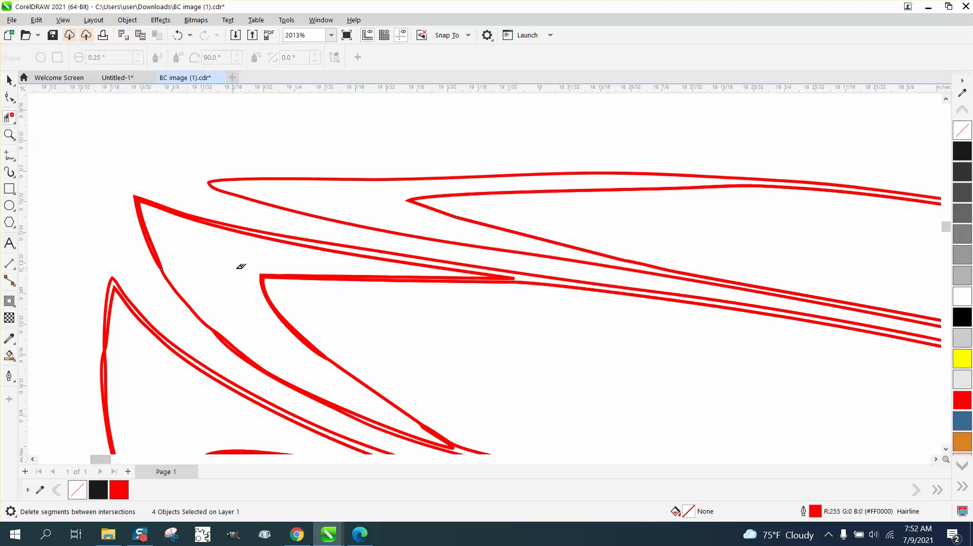
click(293, 239)
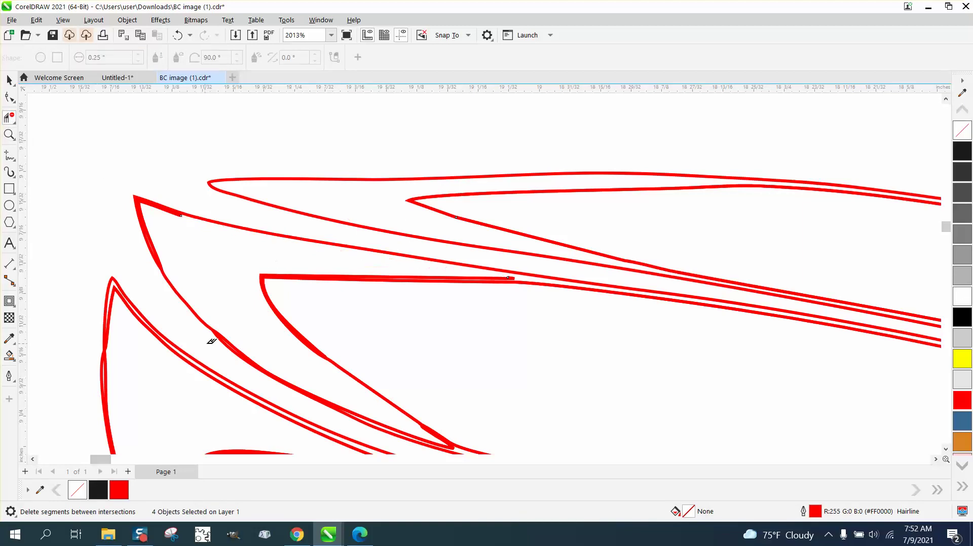
click(231, 339)
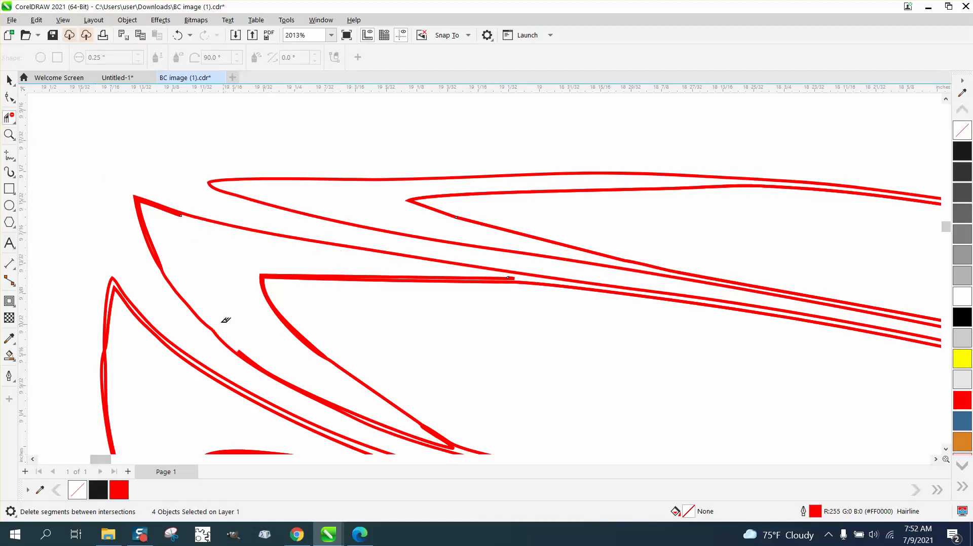
click(158, 242)
click(168, 207)
click(244, 354)
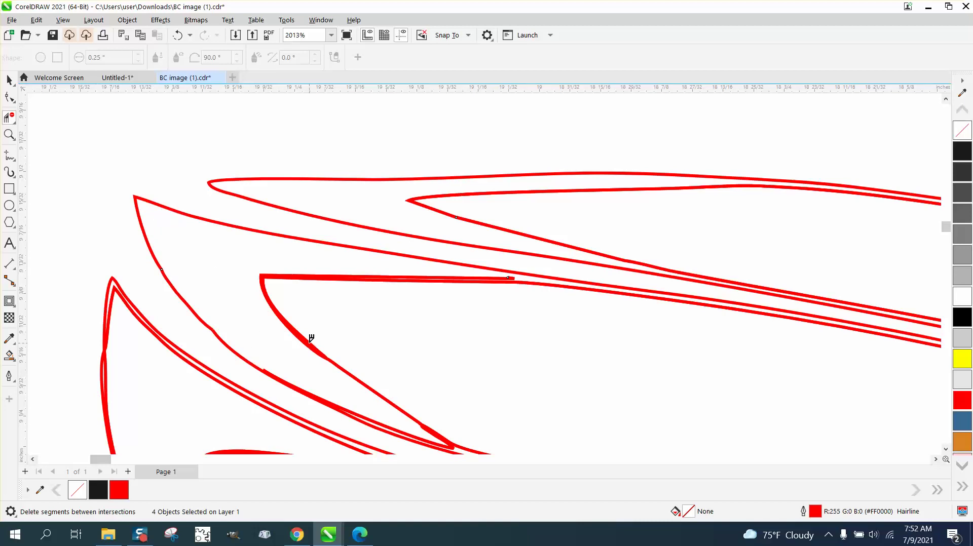
Step: Delete the doubled segments on the second feather's inner outline at its curved tip, upper edge and lower junction
click(306, 339)
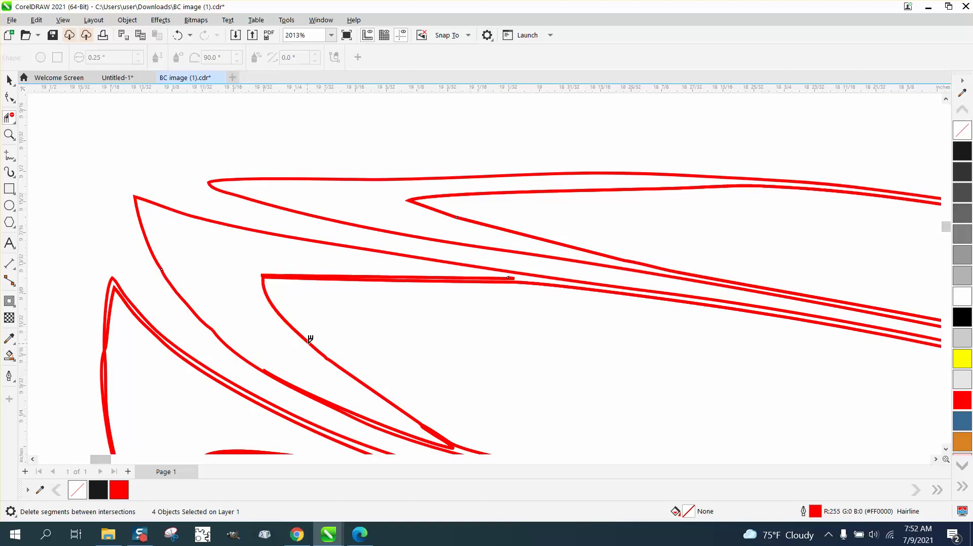
click(377, 275)
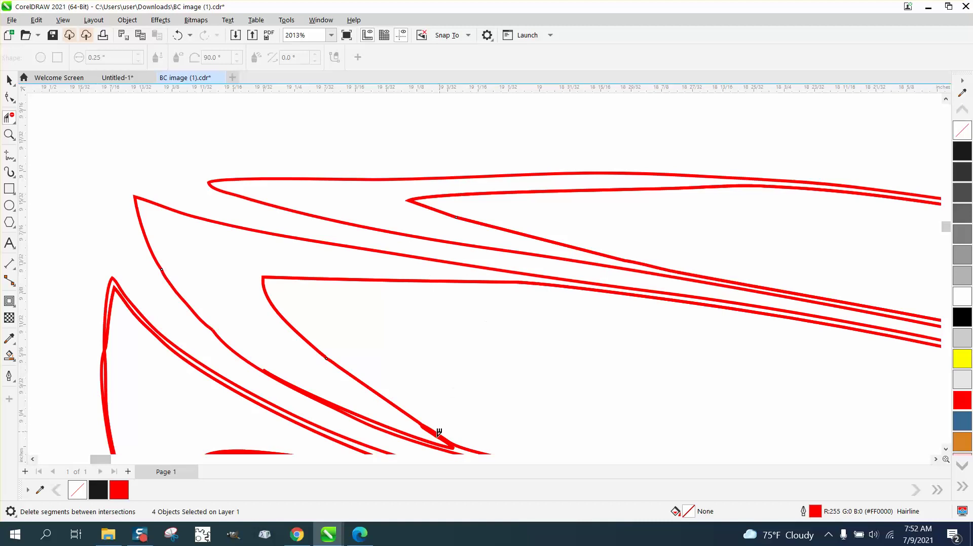
click(452, 444)
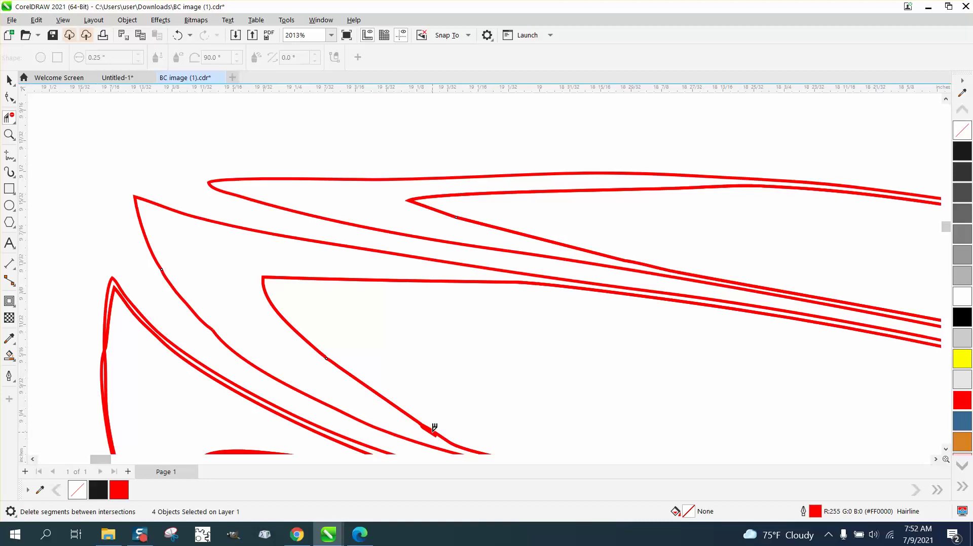
click(435, 430)
Step: Delete the stray hooked nodes at the broken end of the second feather's inner outline beside the gap
click(9, 135)
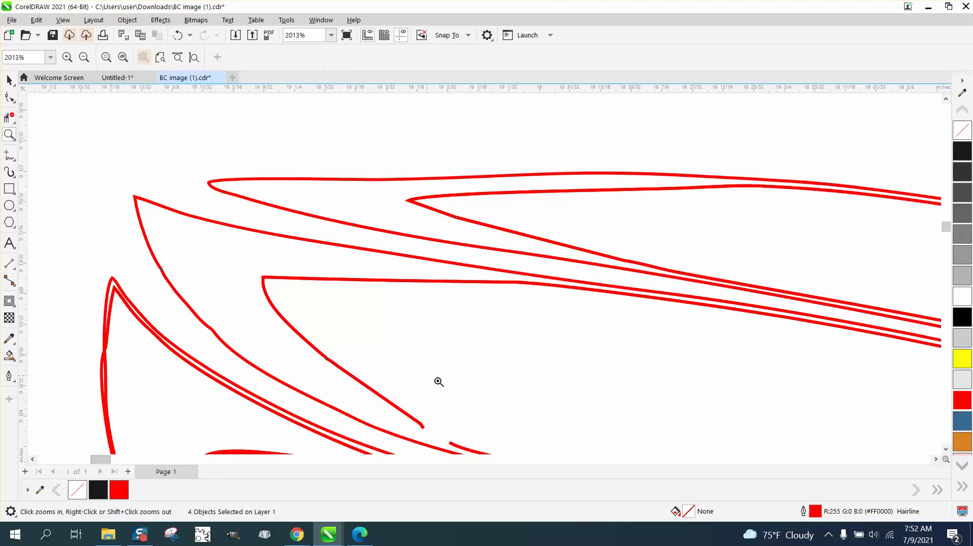
drag(402, 391, 584, 490)
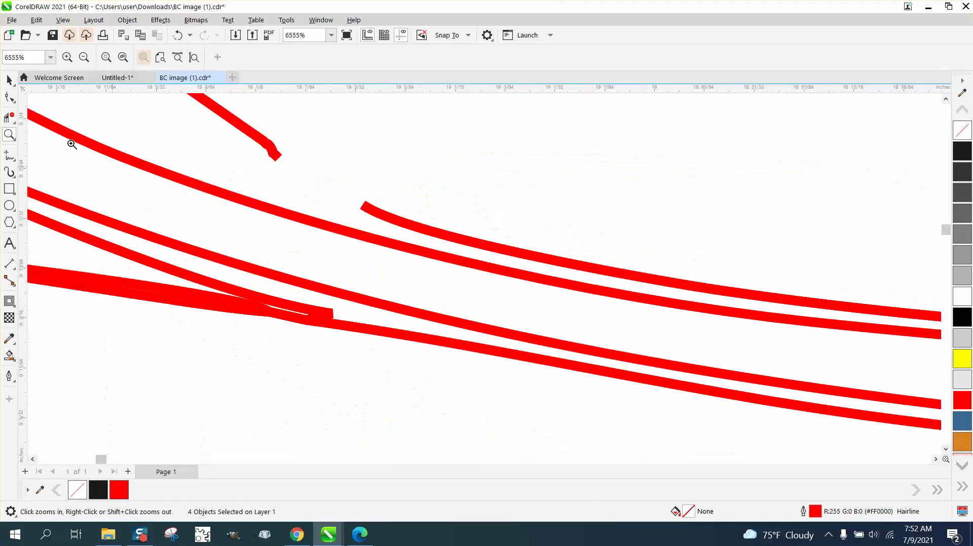
click(14, 104)
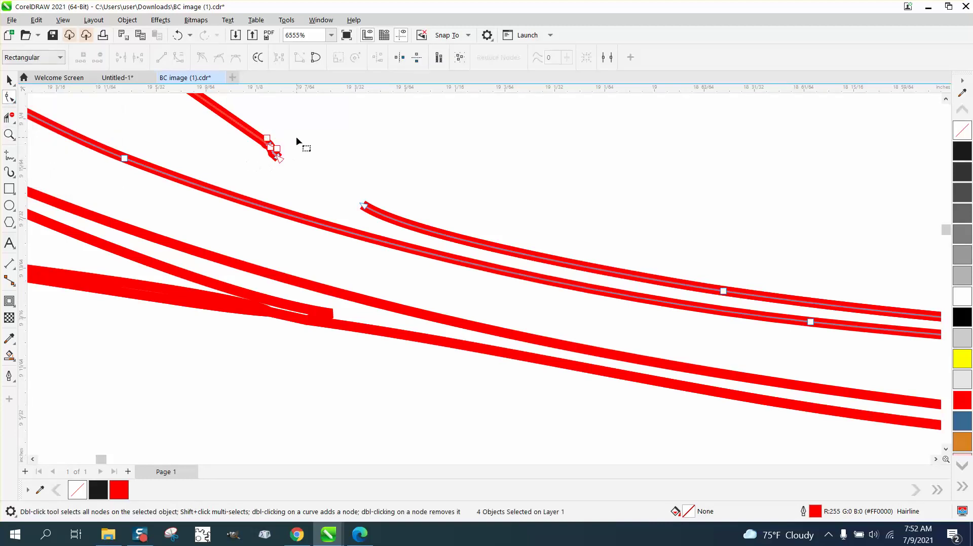
key(ctrl+l)
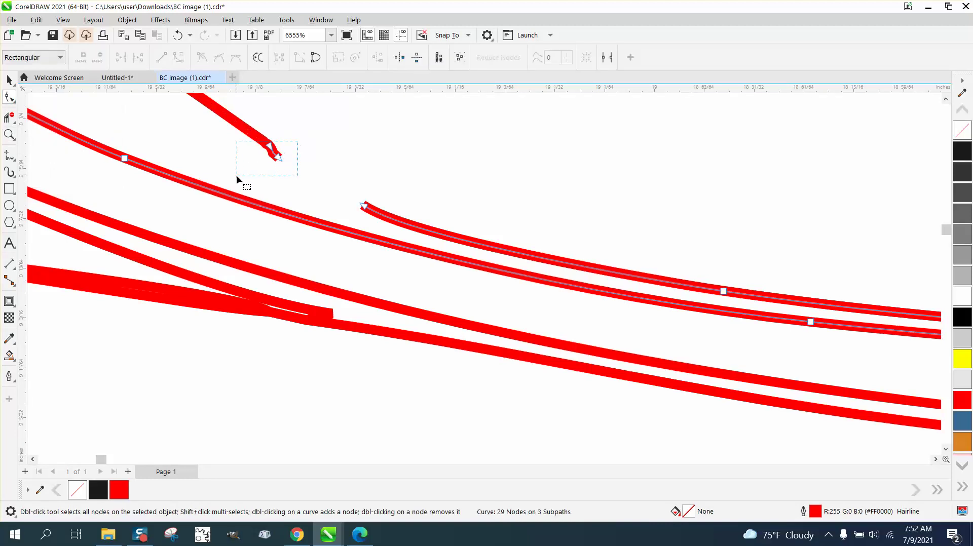
drag(236, 175, 237, 175)
click(272, 155)
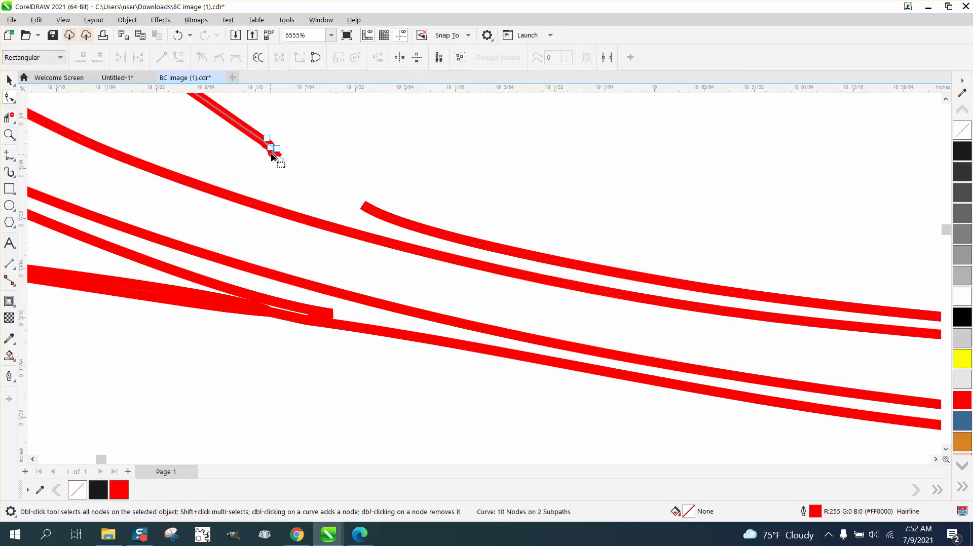
drag(284, 136, 261, 160)
key(Delete)
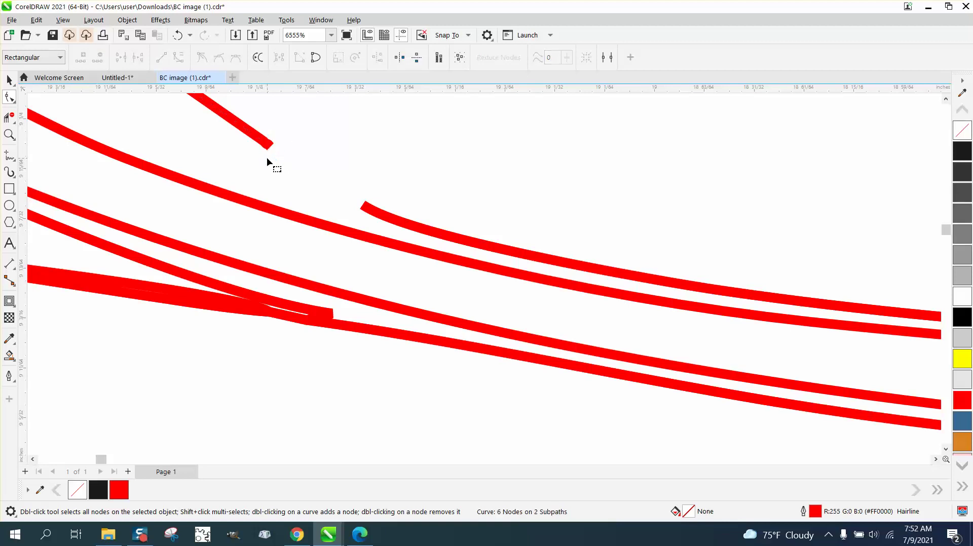
Step: Delete the extra nodes beside the inner outline's open end and join that end to the facing one, closing the gap
click(271, 147)
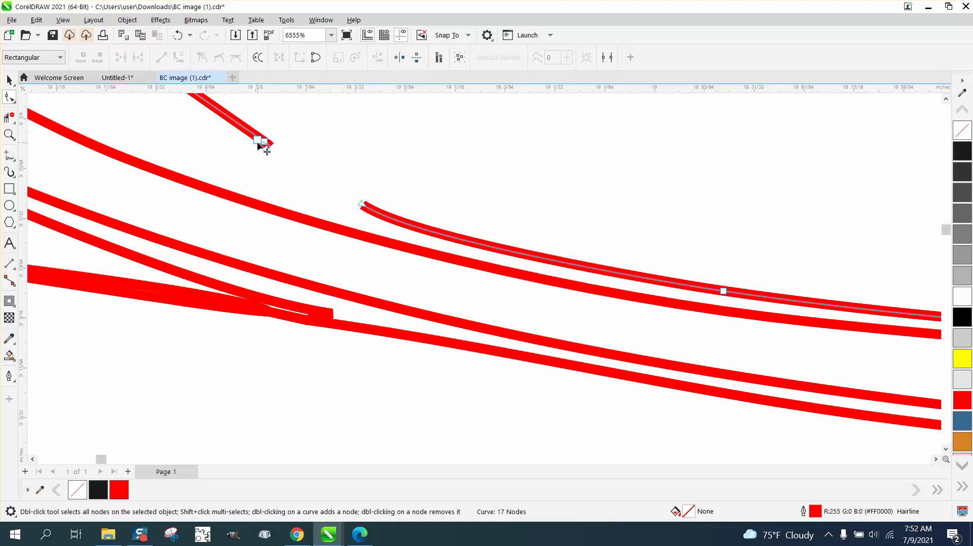
click(264, 142)
key(Delete)
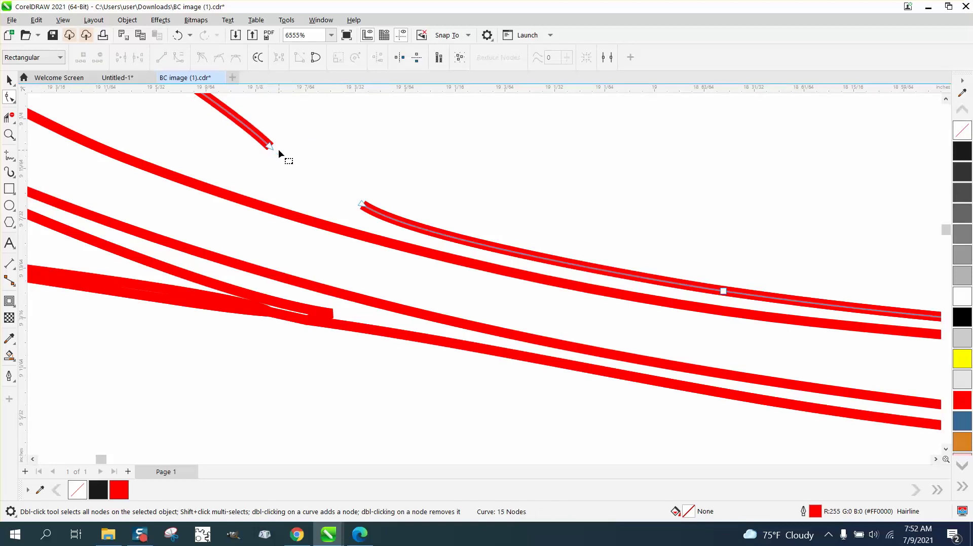
drag(271, 149, 363, 205)
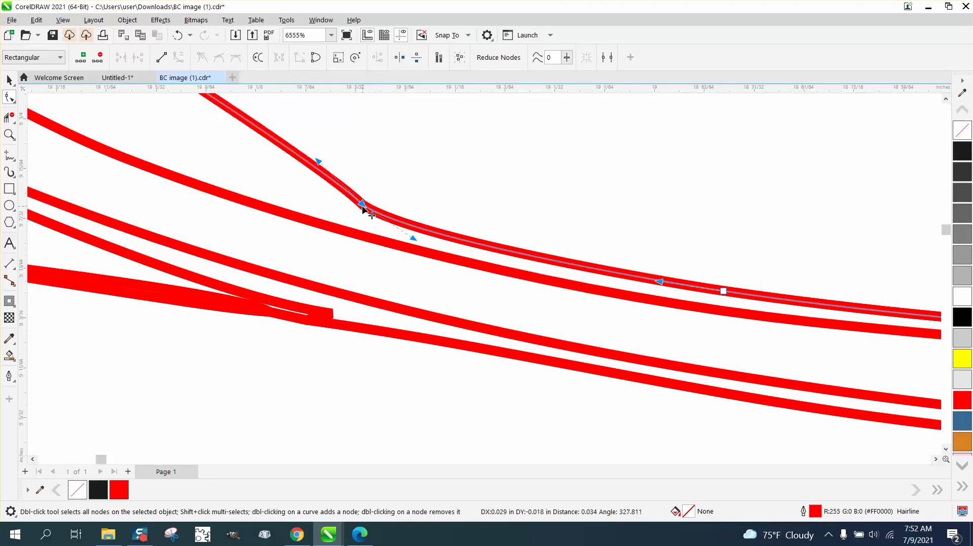
Step: Delete the cluster of four surplus nodes on the diagonal tip edge of the second feather's inner outline
drag(320, 166, 257, 242)
scroll(281, 174, down, 3)
scroll(385, 344, down, 3)
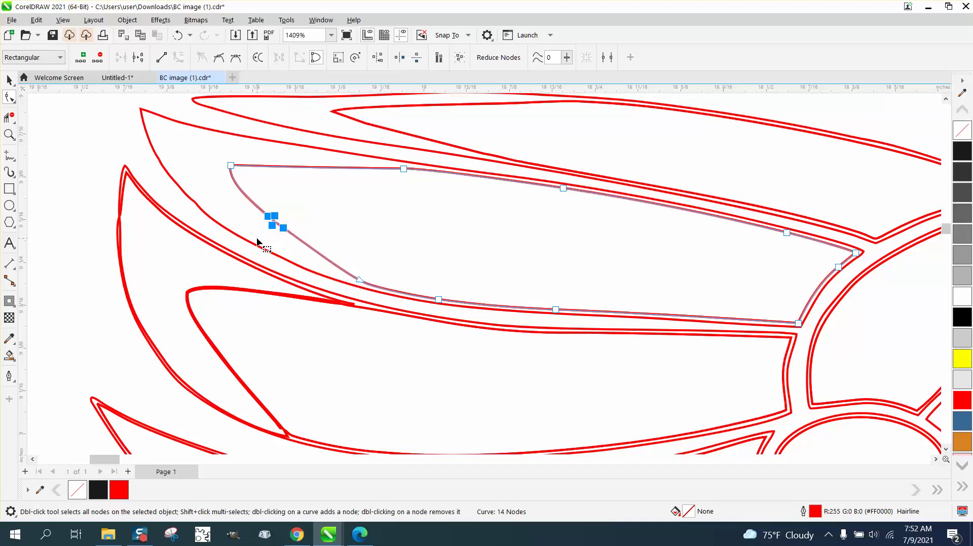
key(Delete)
Step: Delete the doubled inner segments along the fork's upper prong and the adjoining part of the fork's inner curve
scroll(226, 233, down, 3)
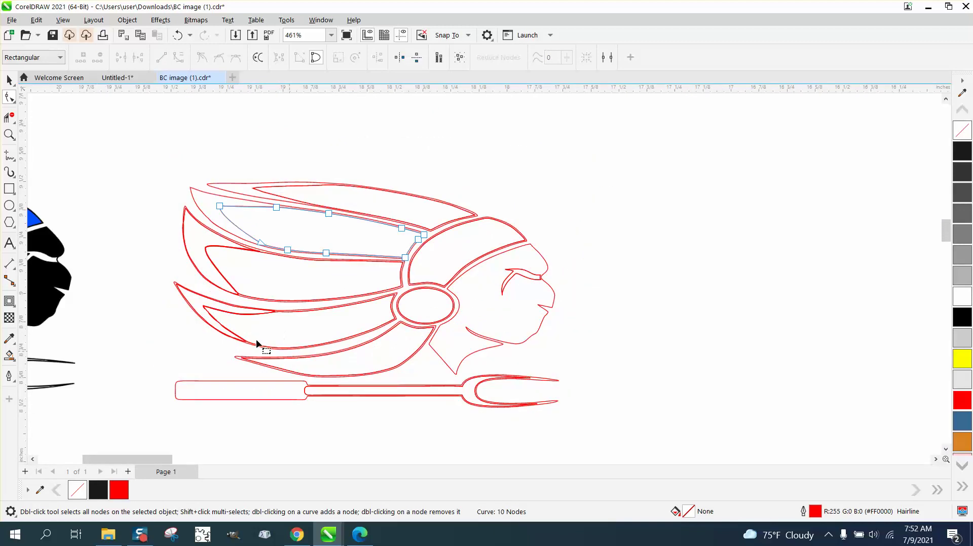
click(9, 134)
drag(441, 355, 630, 449)
click(9, 117)
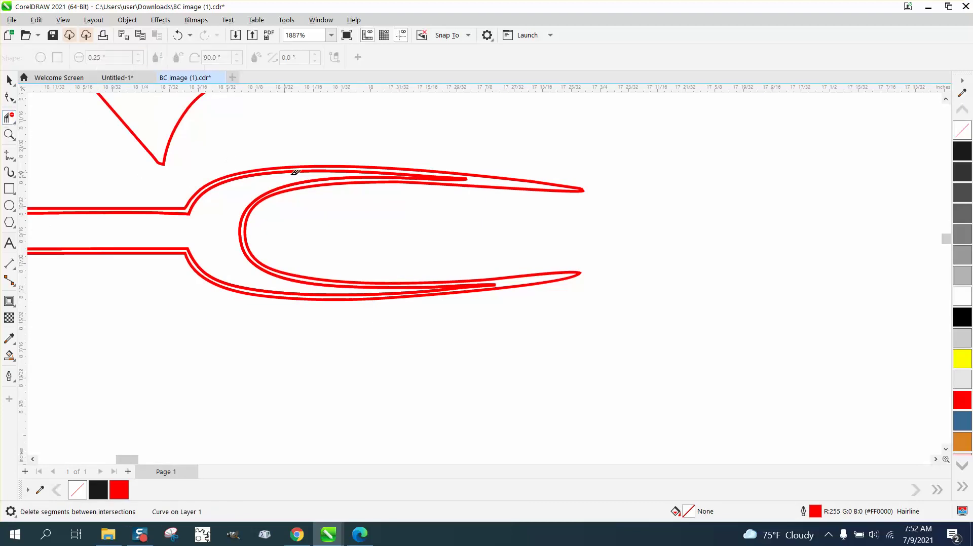
click(306, 178)
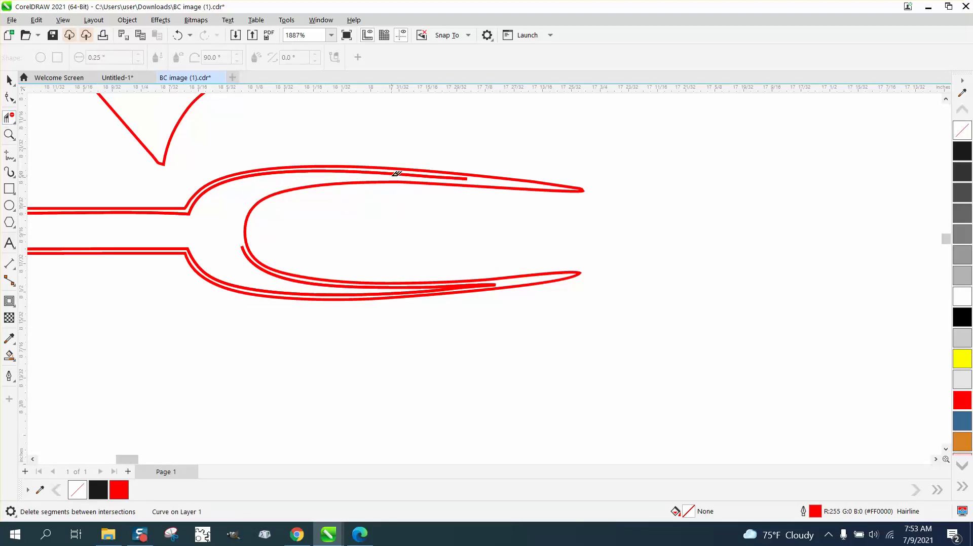
click(395, 169)
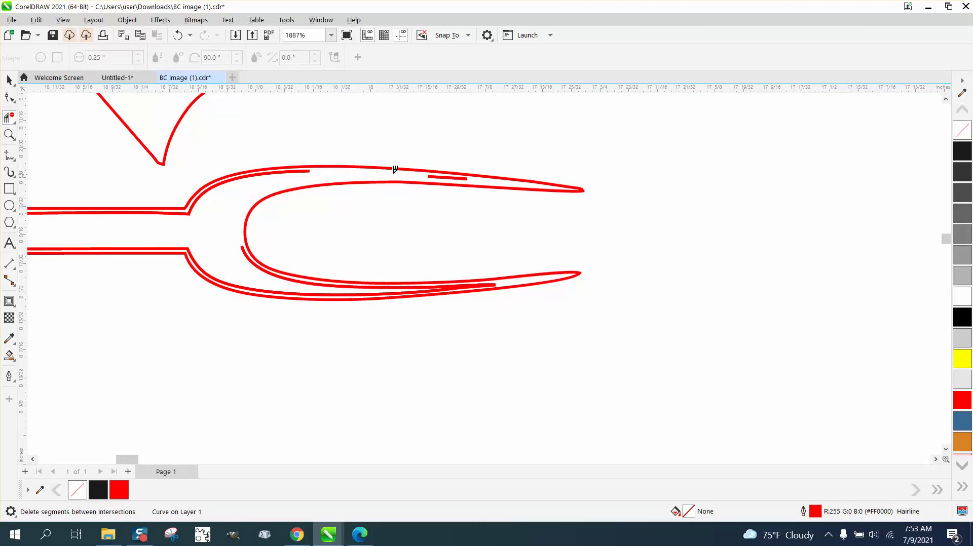
click(462, 176)
click(296, 169)
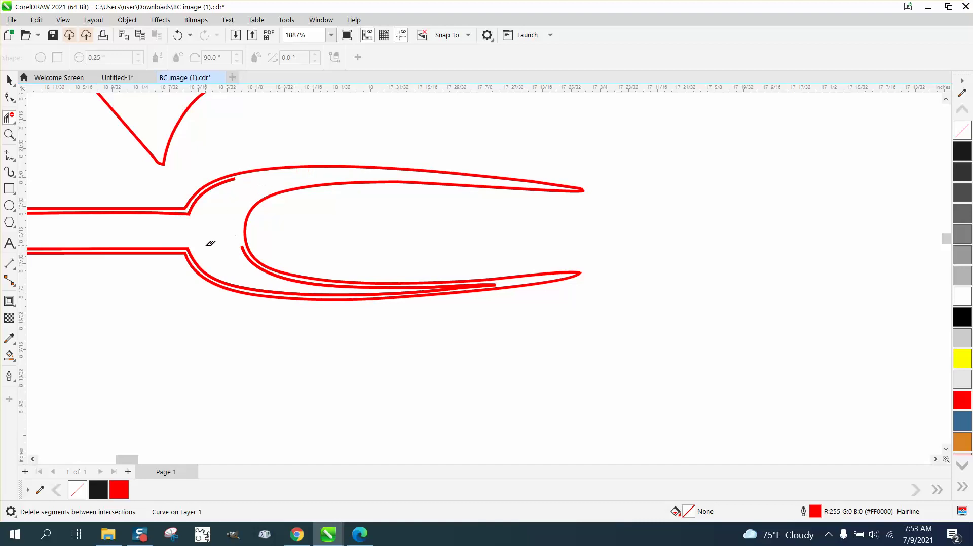
Step: Delete the doubled segments at both shoulders of the fork and at the start of the lower prong
click(191, 250)
click(193, 206)
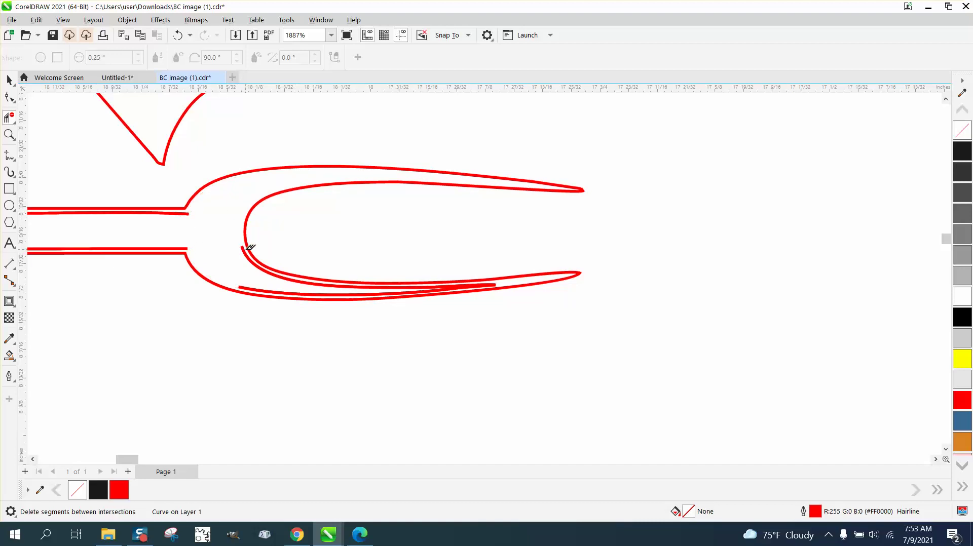
click(250, 247)
click(256, 286)
Step: Select all nodes of the leftover line inside the fork's lower prong and delete them
scroll(256, 284, up, 1)
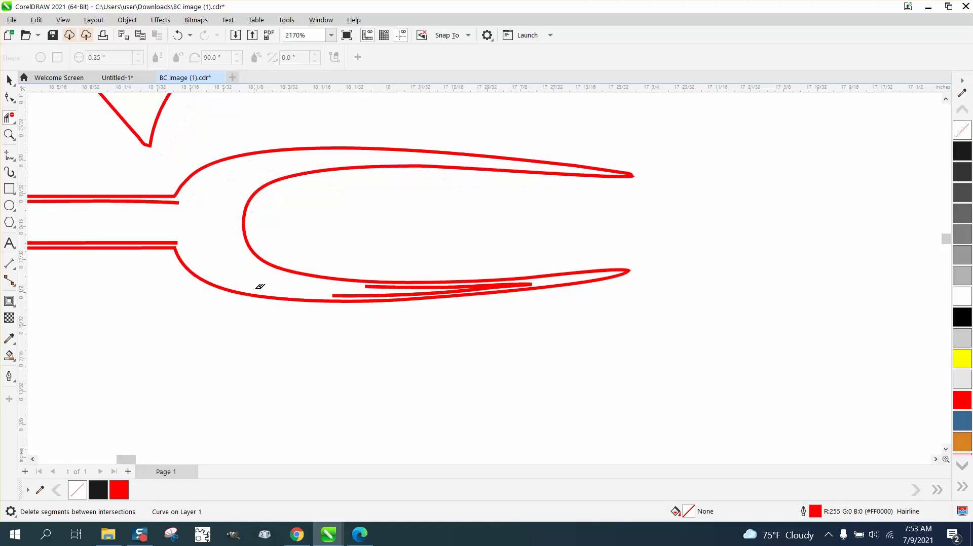
click(9, 97)
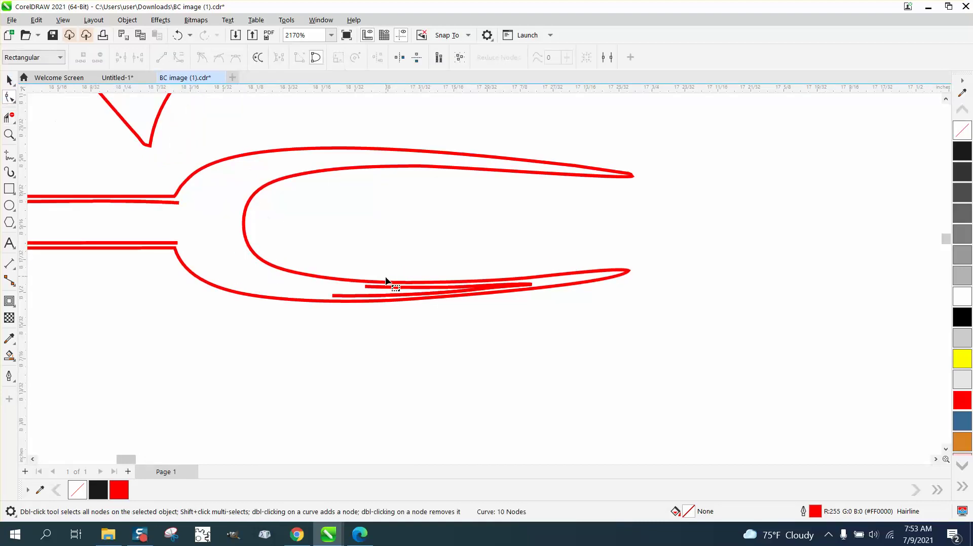
click(381, 293)
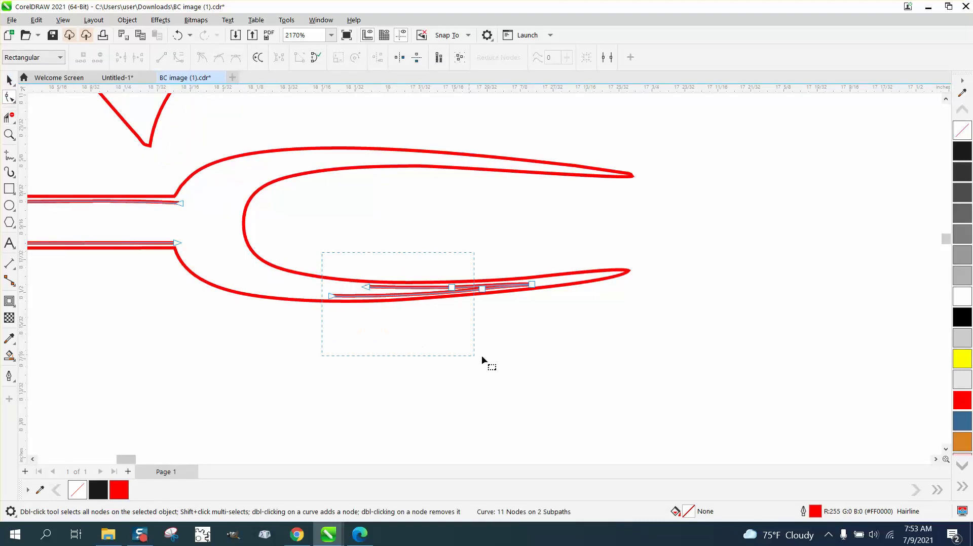
drag(481, 354, 570, 357)
key(Delete)
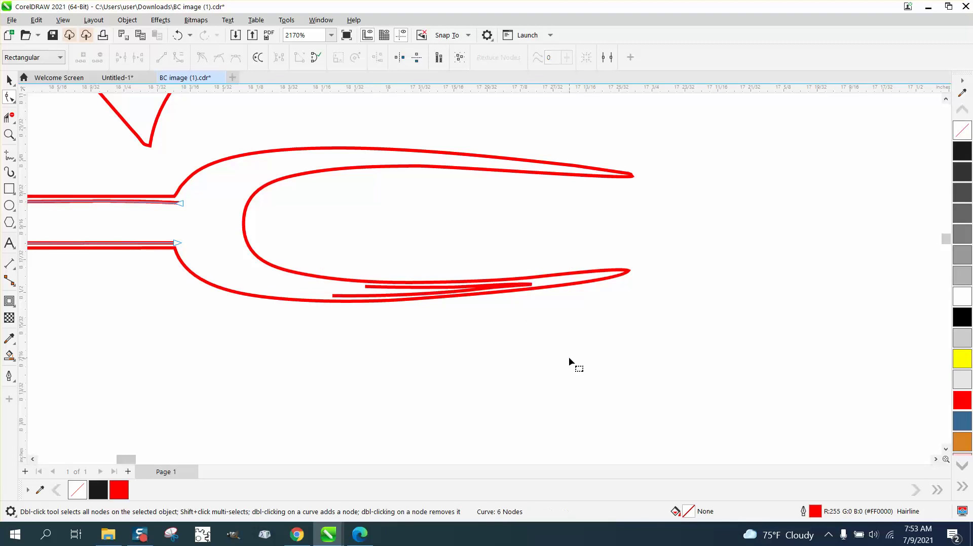
Step: Remove the remaining duplicate line inside the fork's lower prong by deleting its nodes from the fork outline
click(531, 287)
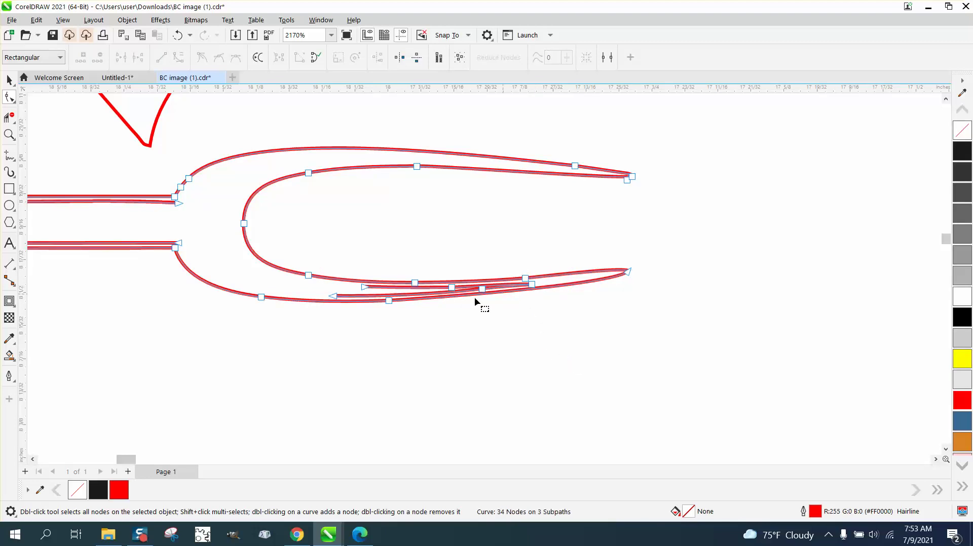
double_click(333, 297)
double_click(363, 288)
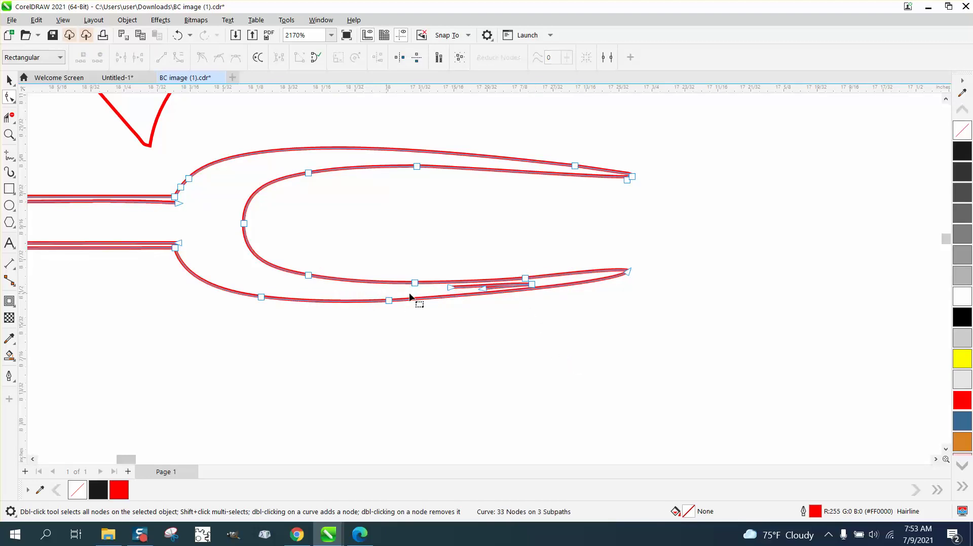
click(464, 288)
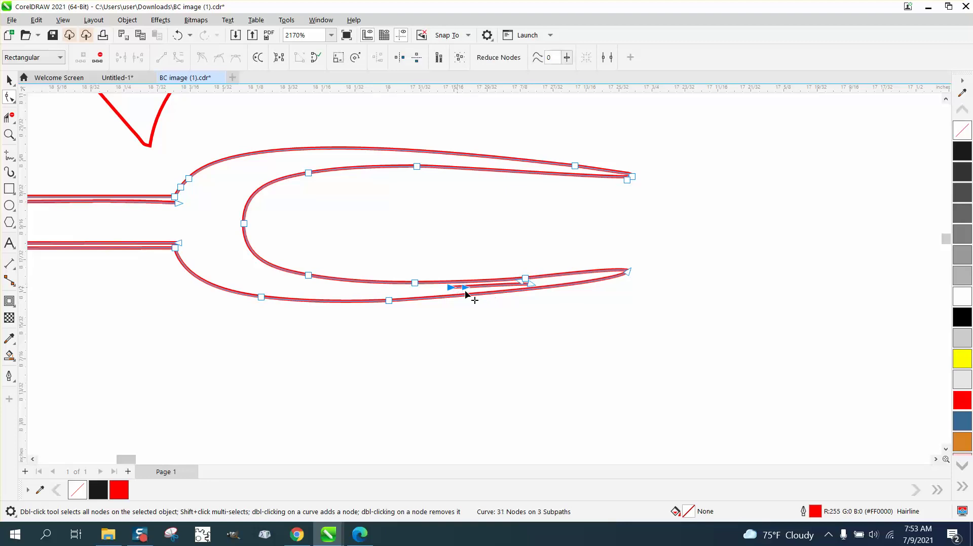
key(Delete)
Step: Delete the rounded inner end of the doubled line where the fork's narrow shaft meets the handle, using Virtual Segment Delete
scroll(523, 310, down, 2)
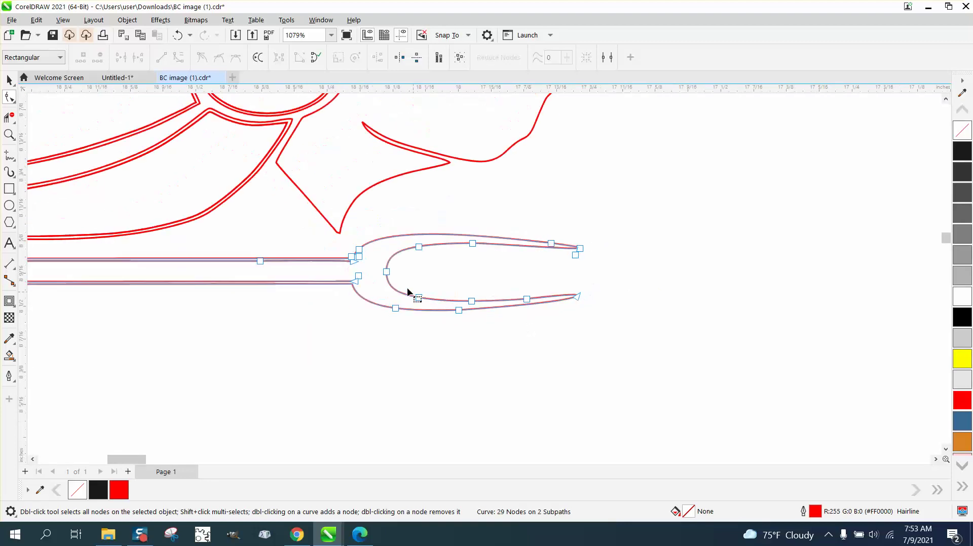
click(9, 135)
scroll(446, 297, down, 1)
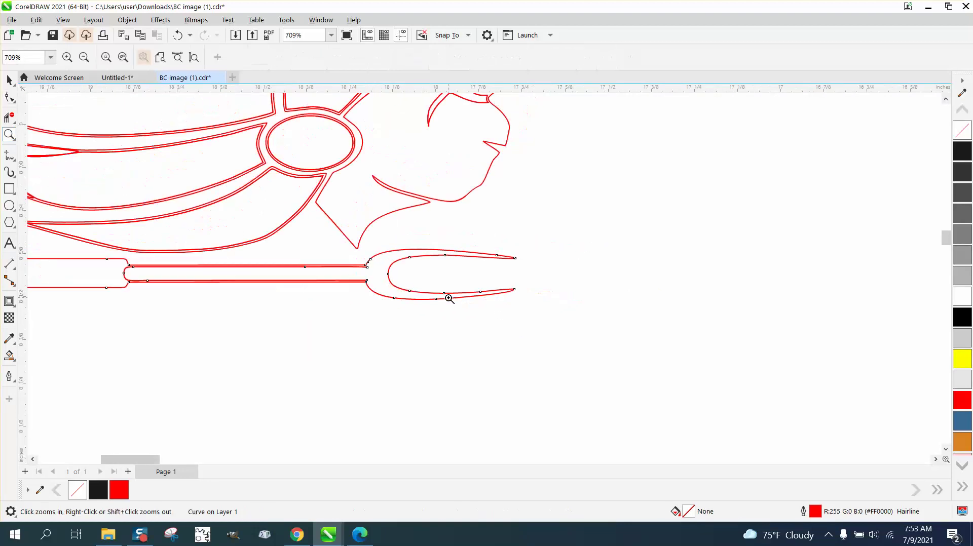
drag(94, 240, 488, 325)
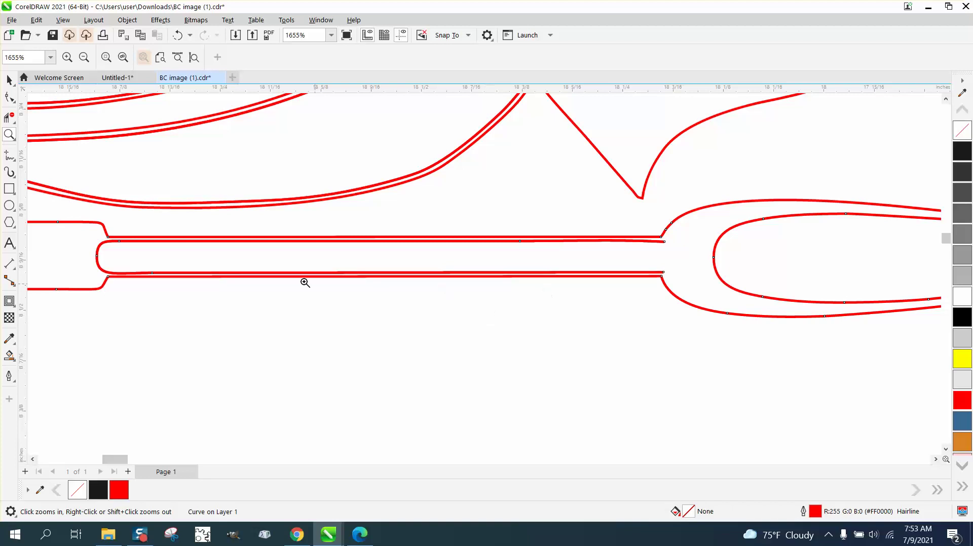
click(9, 96)
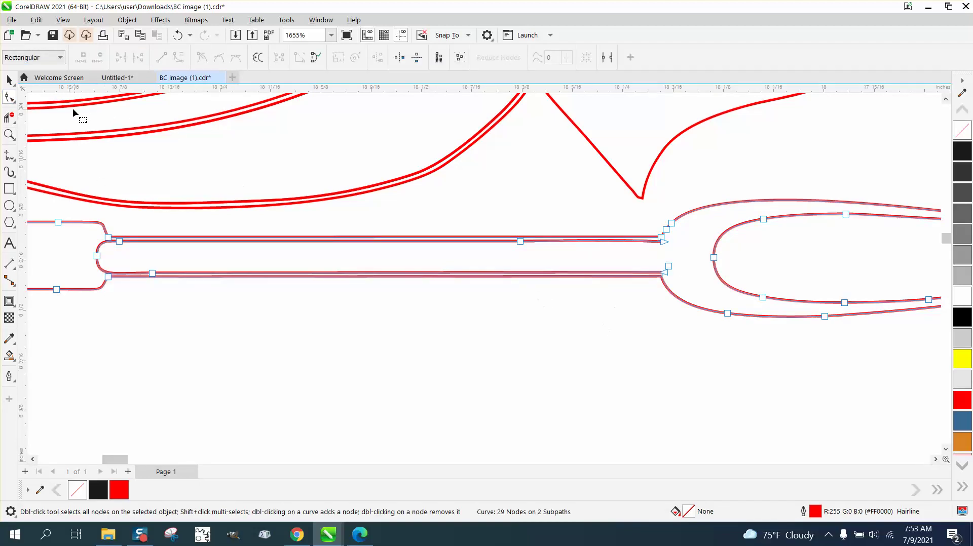
key(space)
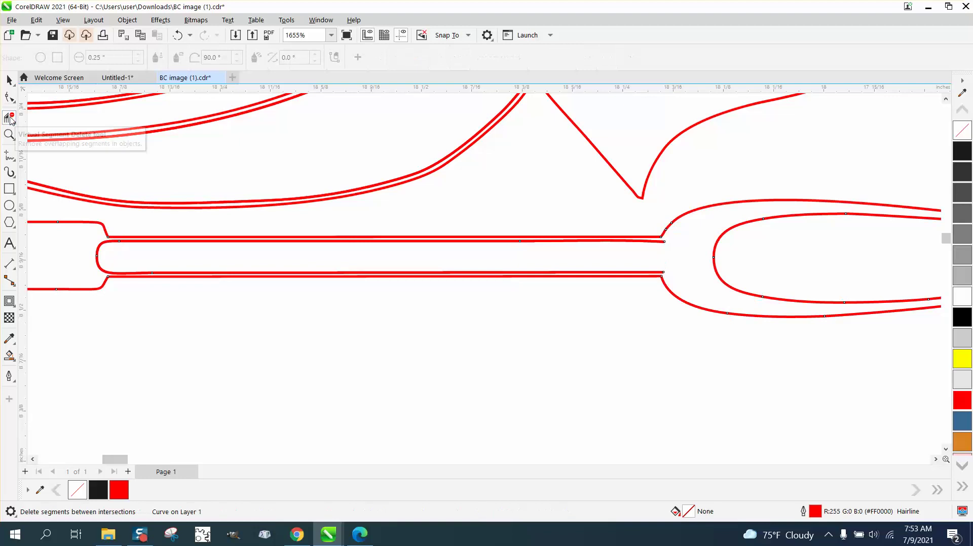
click(9, 117)
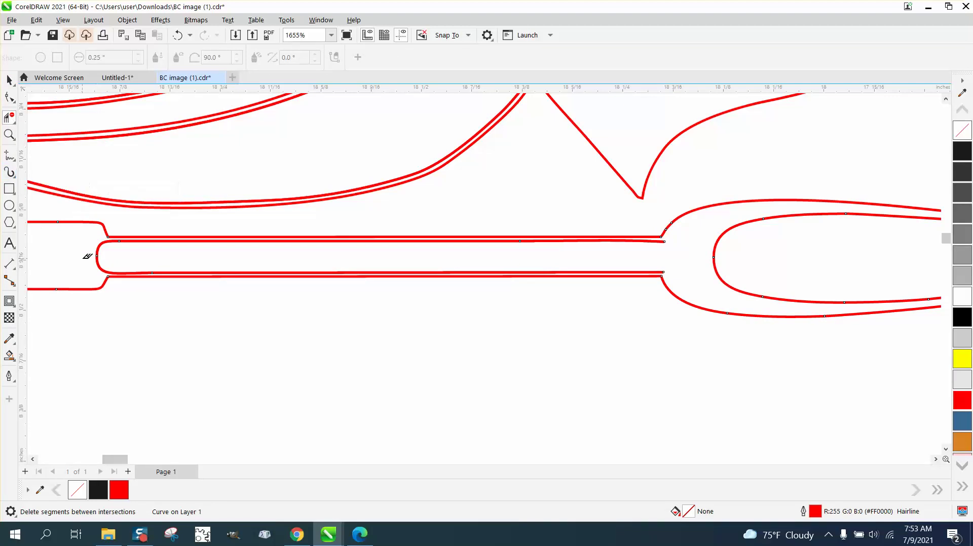
click(119, 256)
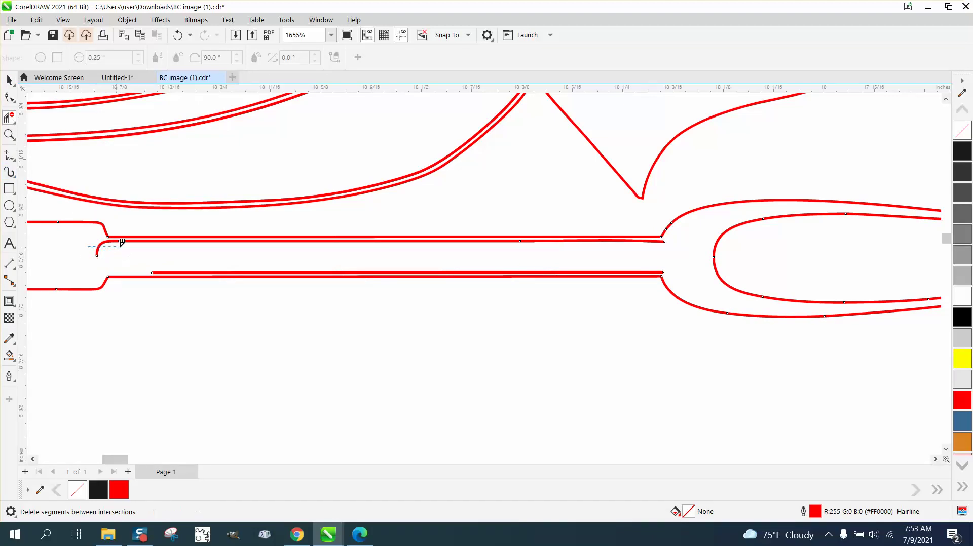
click(112, 246)
Step: Delete the remaining doubled inner segments along the upper and lower edges of the fork's narrow shaft
click(189, 239)
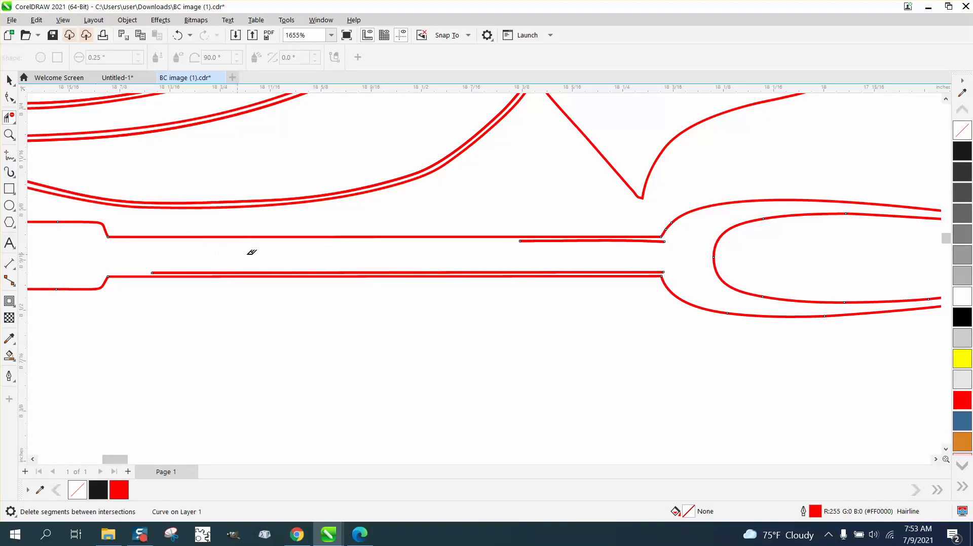
click(557, 241)
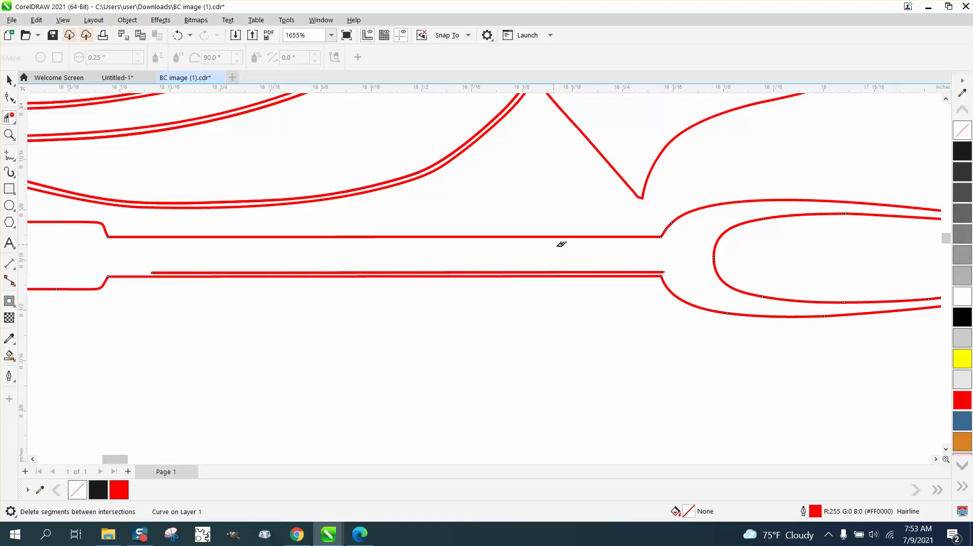
click(637, 266)
scroll(335, 289, down, 2)
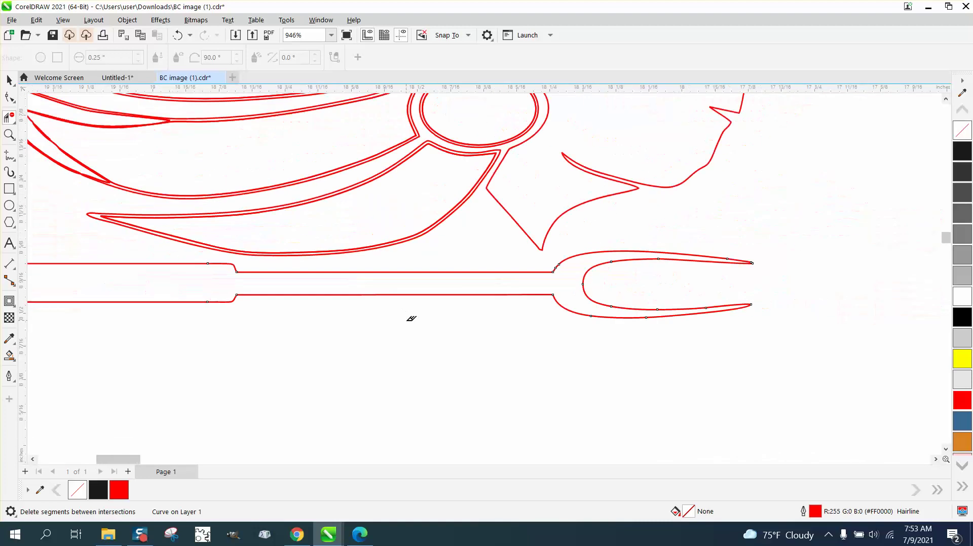
scroll(411, 331, down, 2)
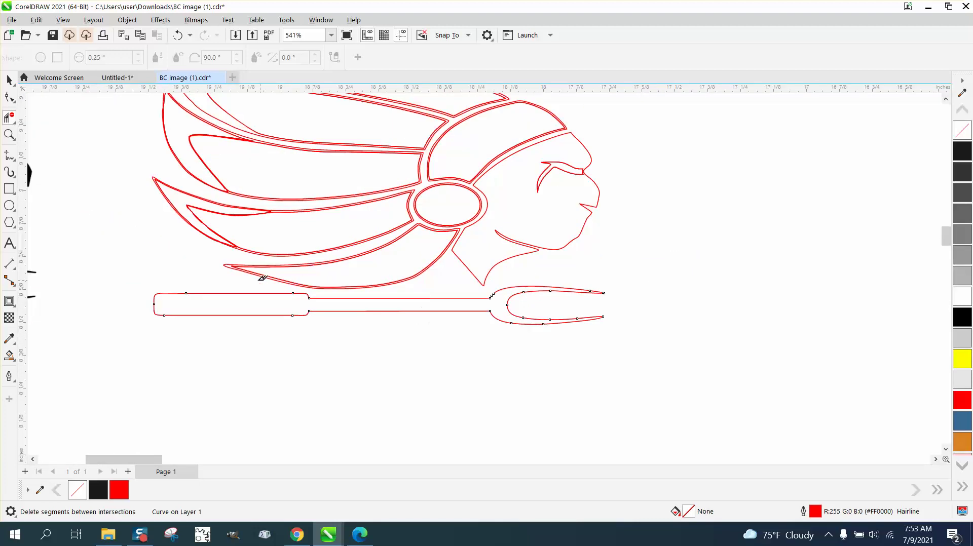
Step: Set the Smart Fill tool's fill colour to black from the RGB Palette
click(9, 135)
drag(422, 181, 576, 280)
scroll(405, 289, down, 2)
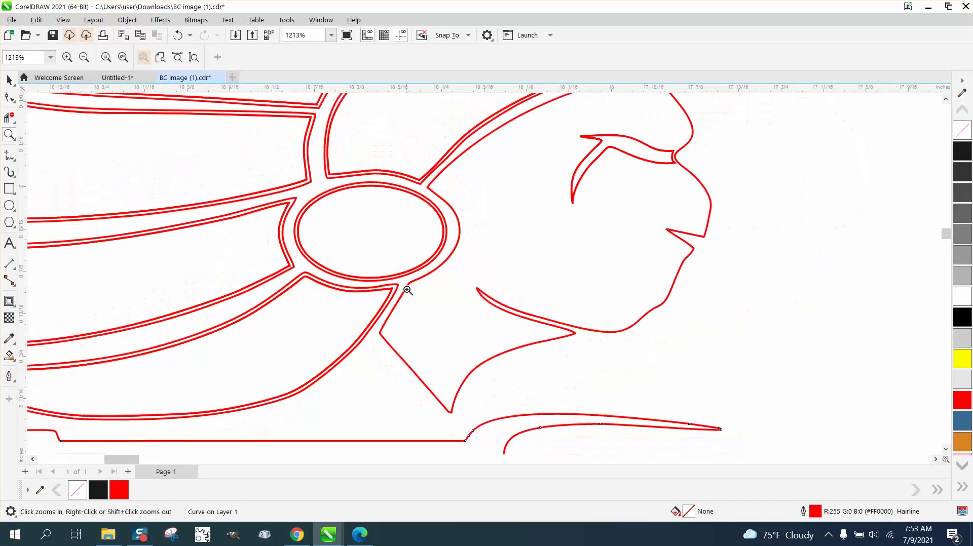
scroll(408, 290, down, 2)
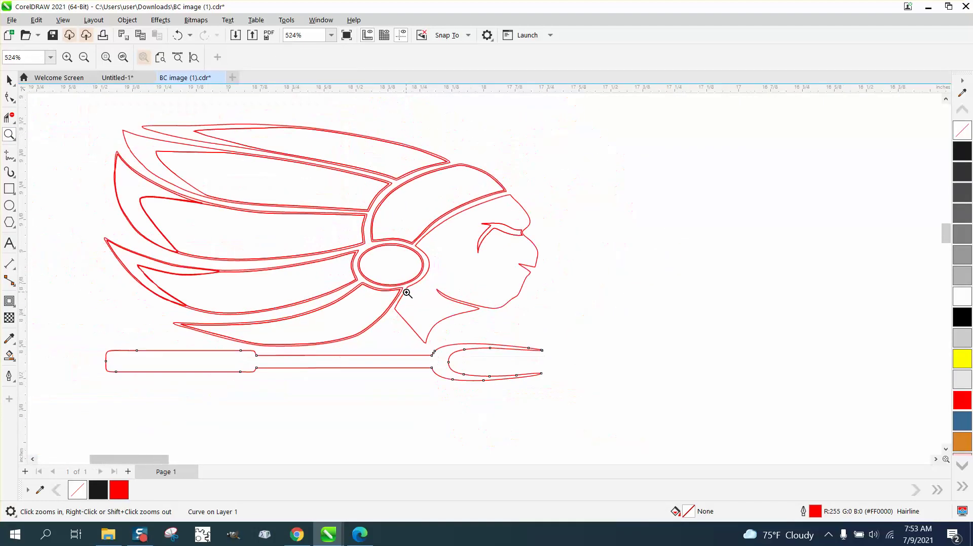
click(9, 356)
click(136, 57)
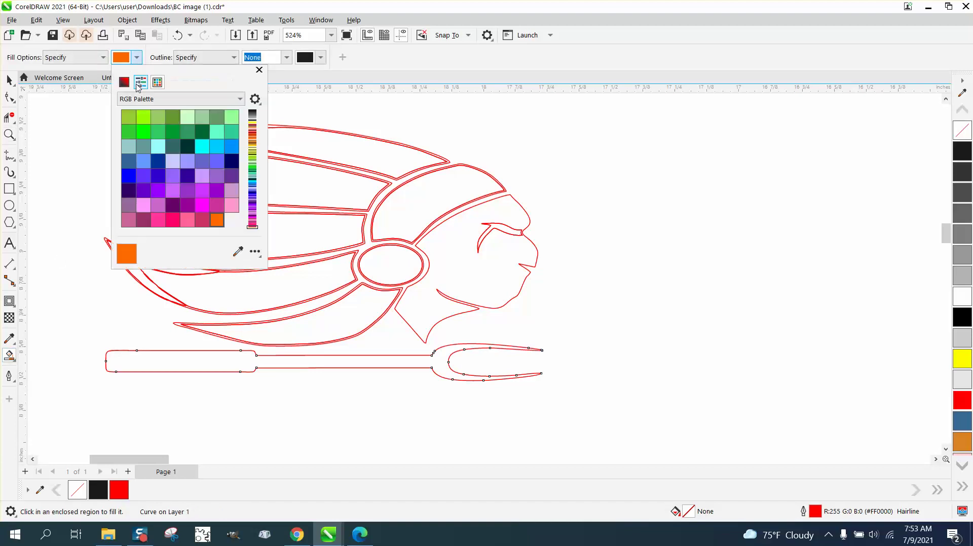
click(253, 116)
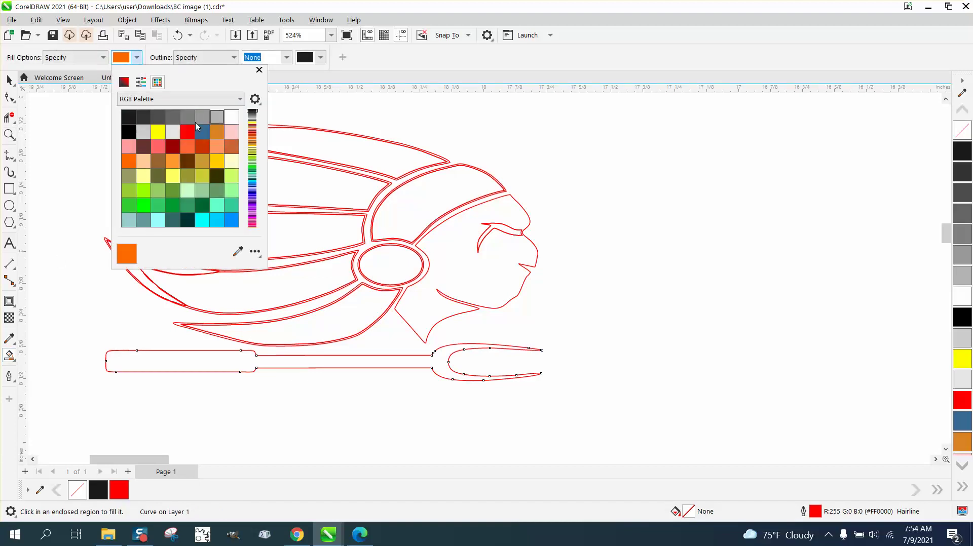
click(128, 131)
click(401, 163)
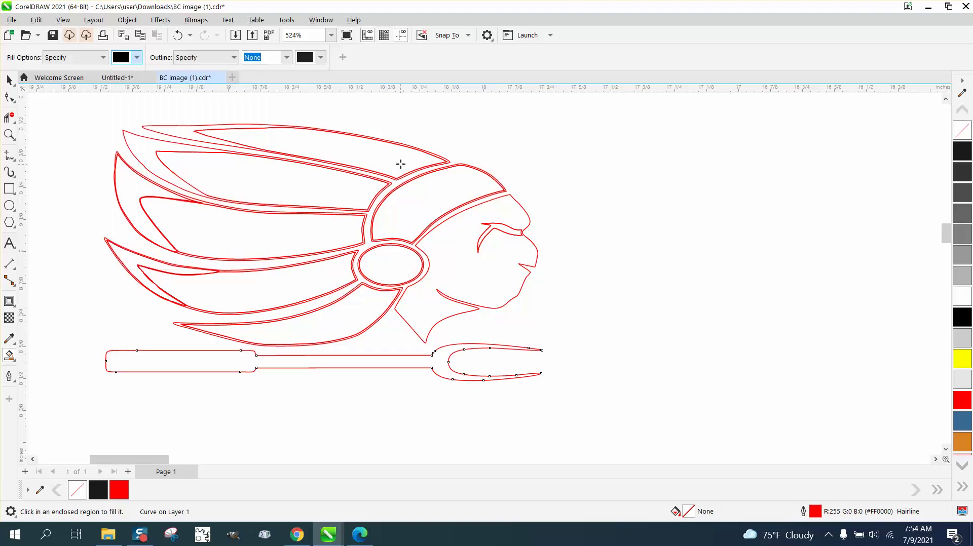
Step: Try filling the two uppermost feathers with black in place, and undo both fills
click(400, 161)
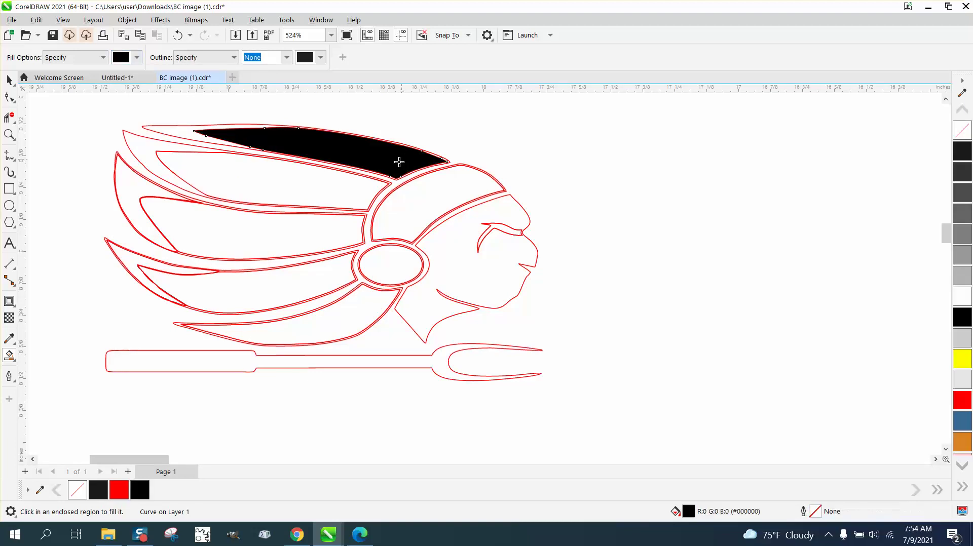
click(349, 187)
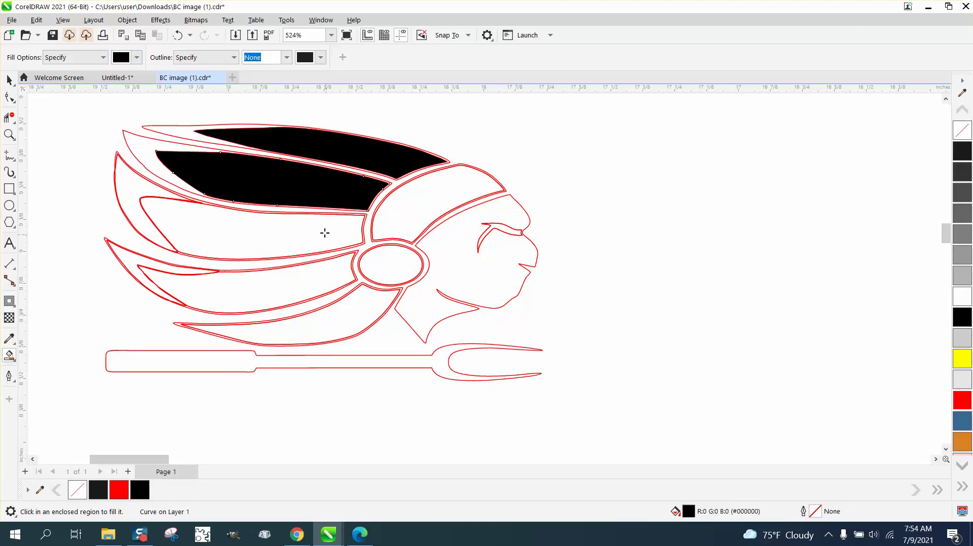
click(9, 80)
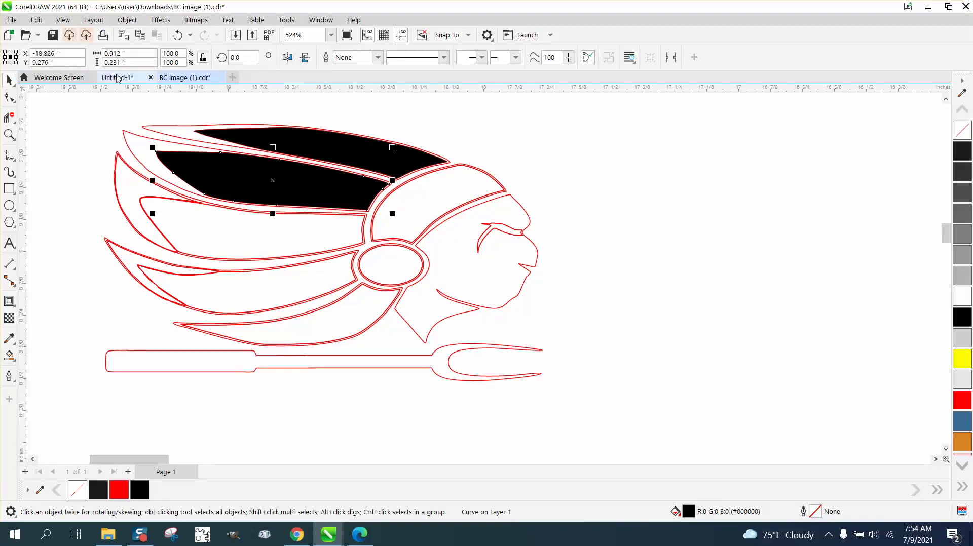
click(177, 36)
click(177, 37)
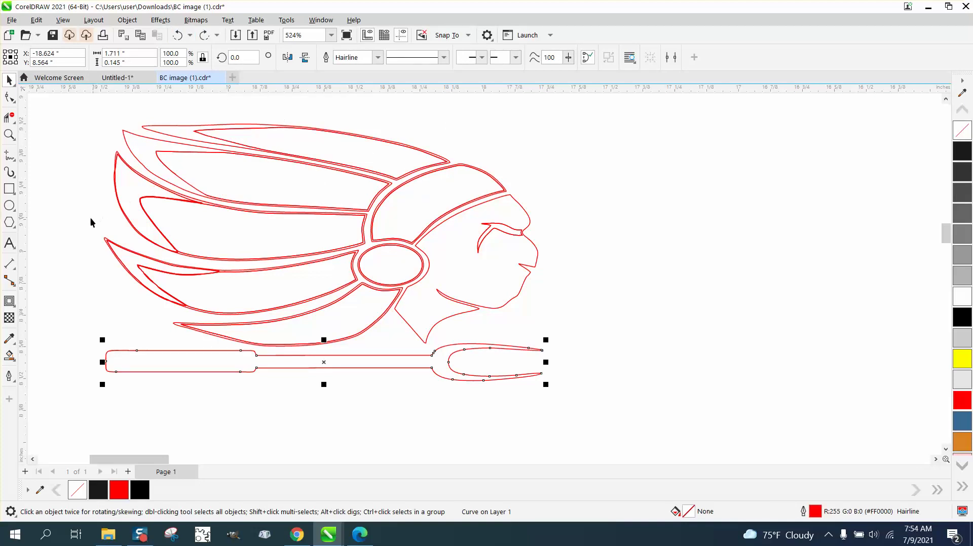
Step: Smart-fill the fork and the three uppermost feathers with black, moving each filled shape to the right of the red outline
click(9, 355)
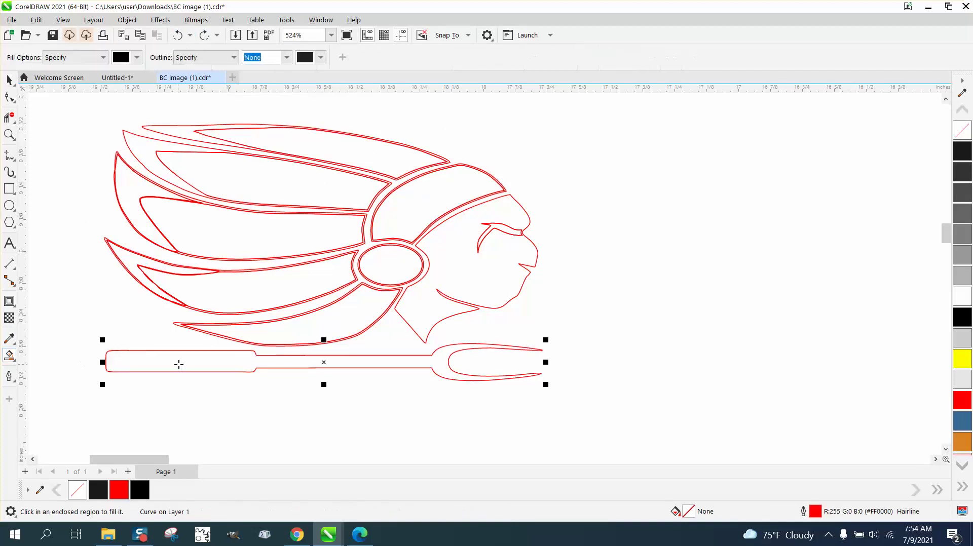
click(179, 365)
key(Right)
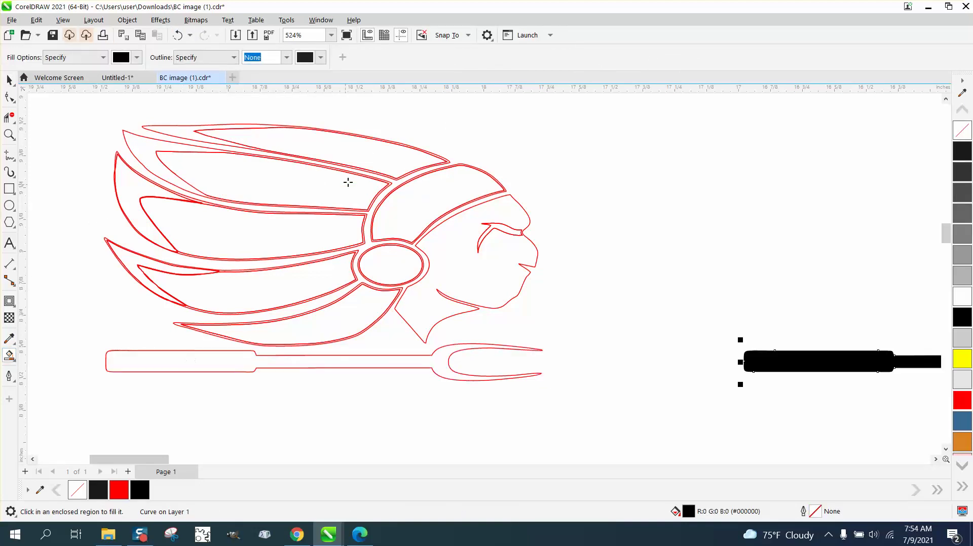
click(374, 158)
key(Right)
click(341, 187)
key(Right)
click(319, 230)
key(Right)
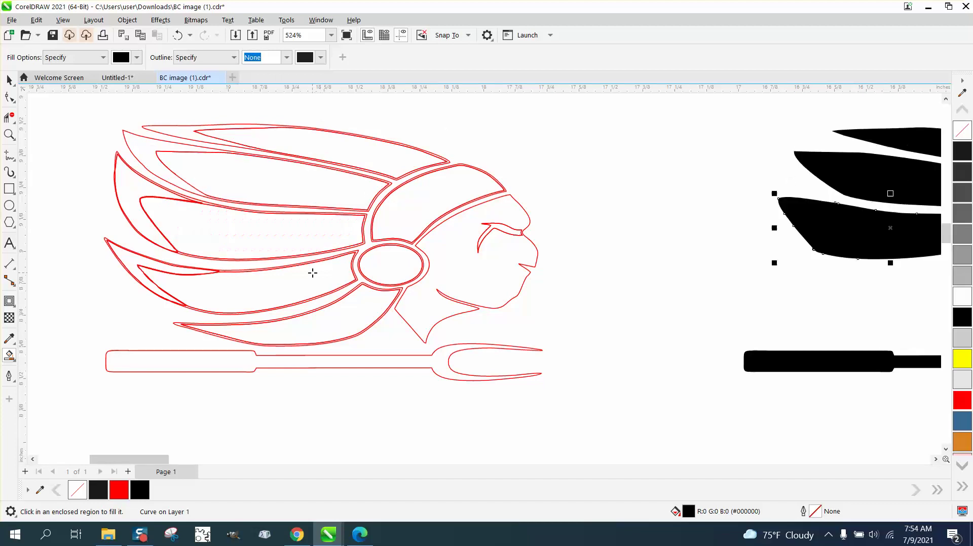
Step: Smart-fill the two lower feathers, the ear disc, the headband and the face with black, moving each filled shape beside the others
click(312, 273)
key(Right)
click(355, 310)
key(Right)
click(385, 271)
key(Right)
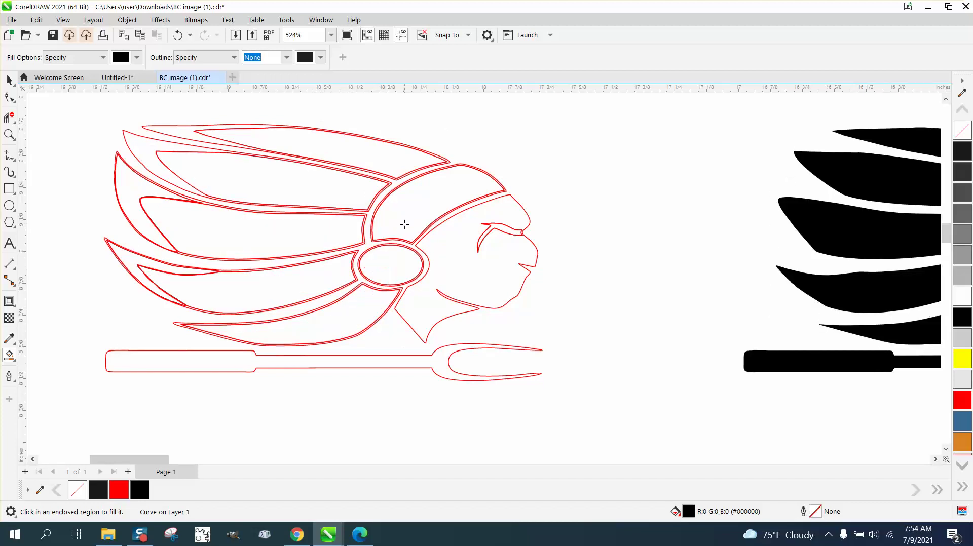
click(404, 223)
key(Right)
click(450, 244)
key(Right)
scroll(218, 280, down, 3)
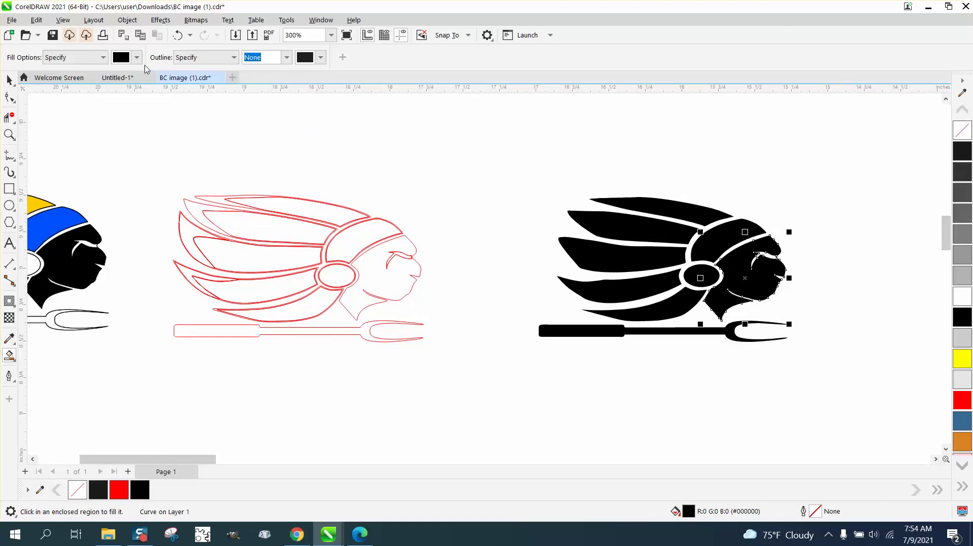
Step: Change the Smart Fill colour to the light grey R:230 G:230 B:230
click(137, 57)
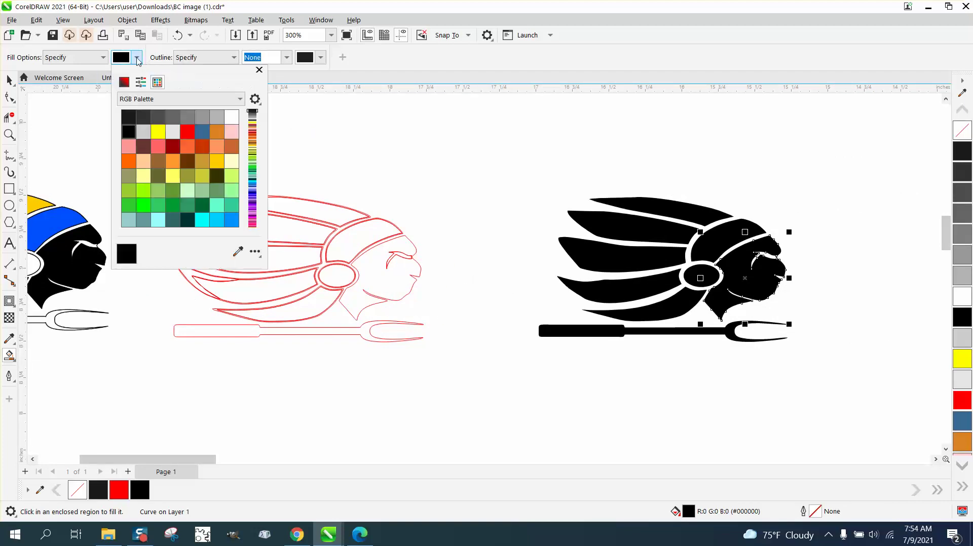
click(144, 132)
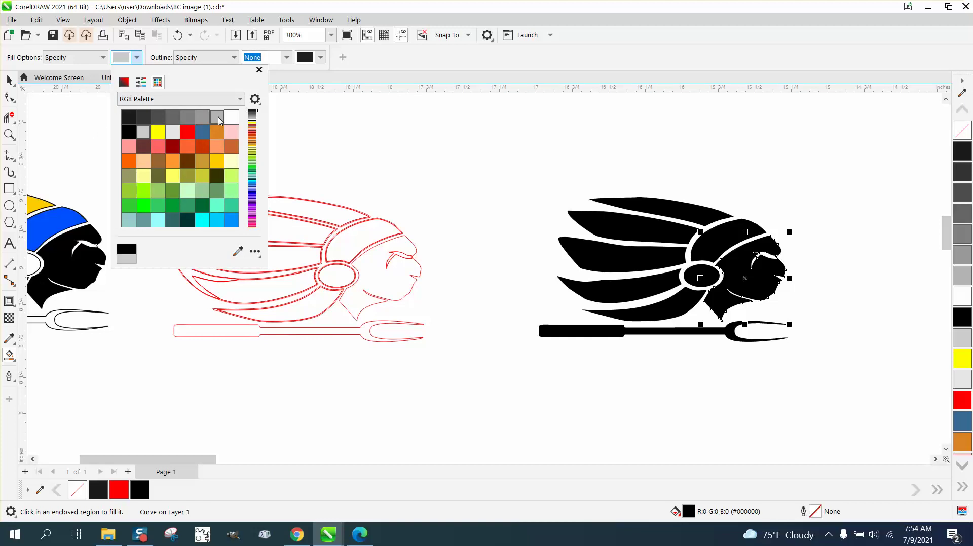
click(173, 132)
click(102, 143)
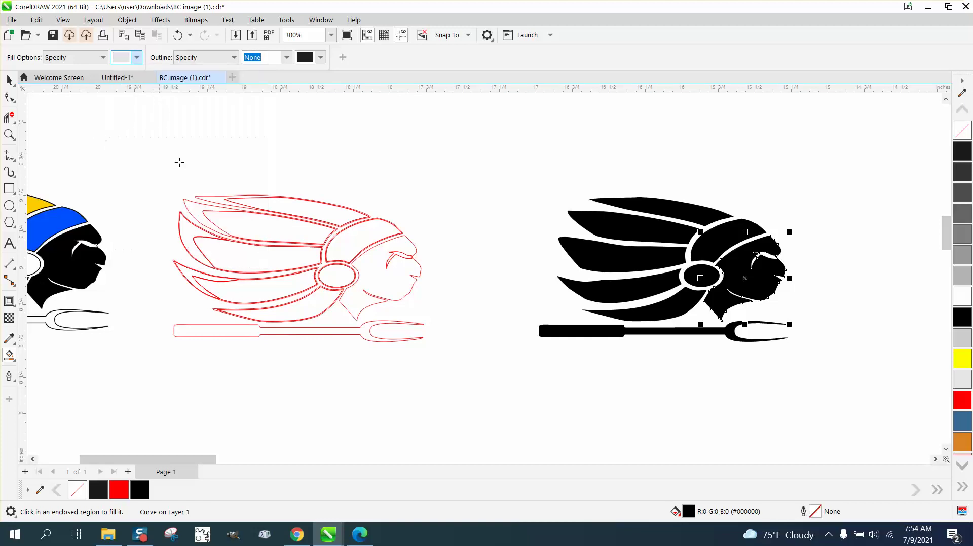
Step: Smart-fill the outer tips behind the upper four feathers with light grey, moving each filled shape onto the black copy
click(224, 204)
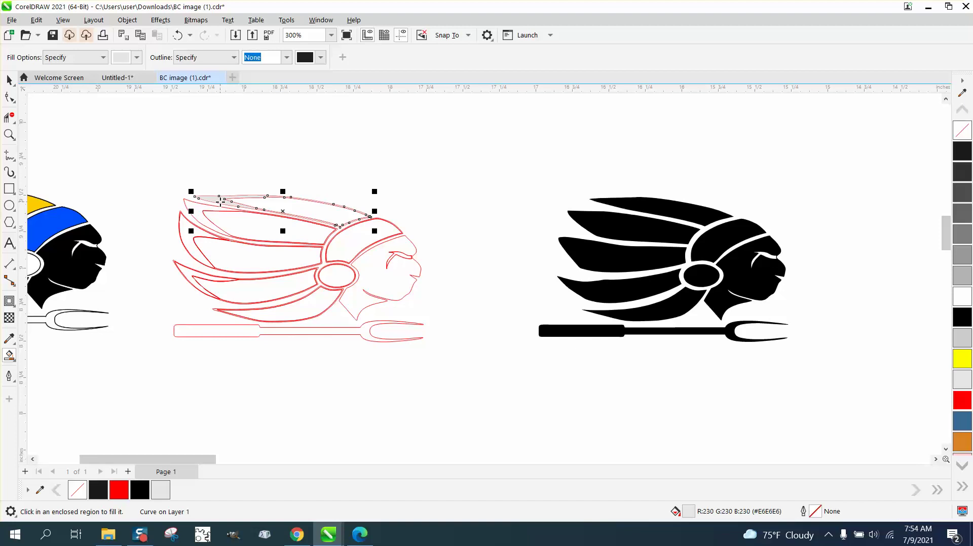
key(ctrl+z)
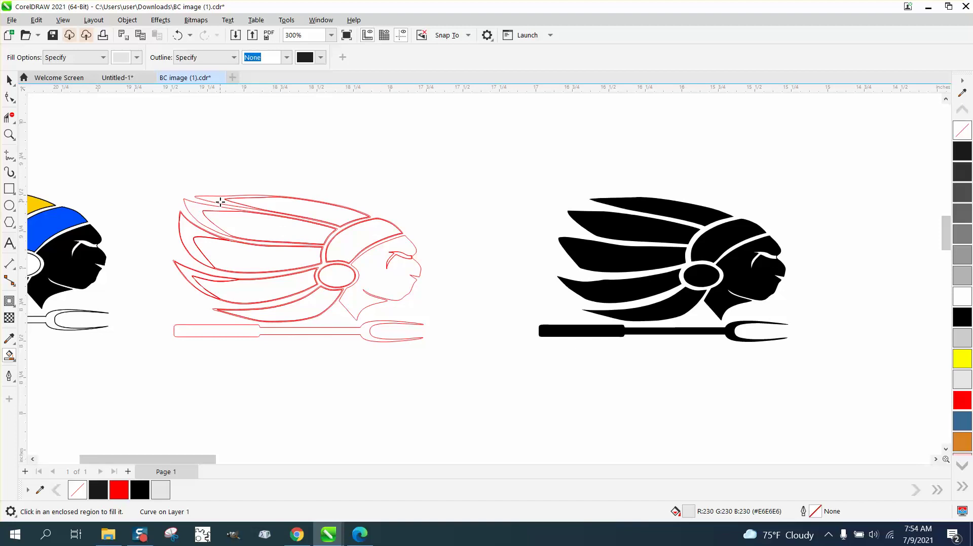
click(220, 202)
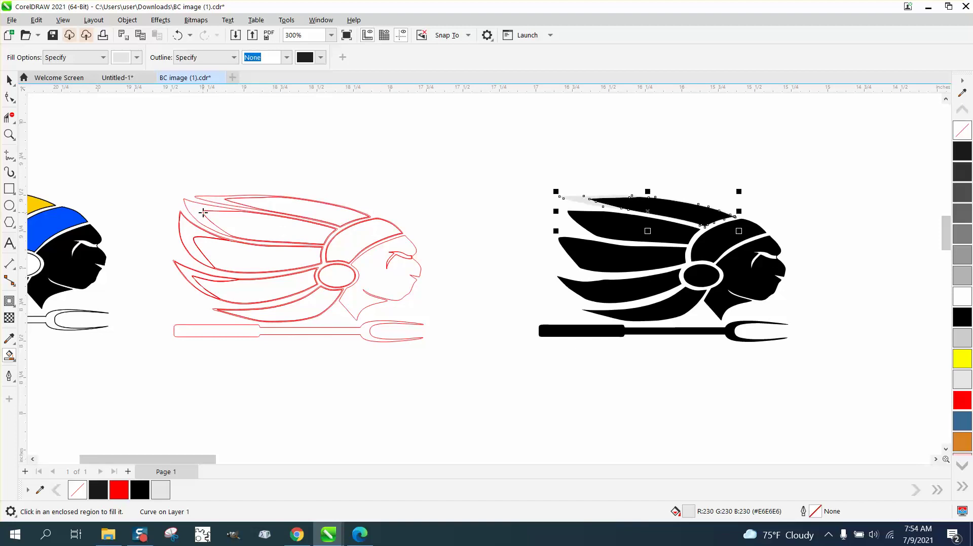
click(203, 212)
key(ctrl+r)
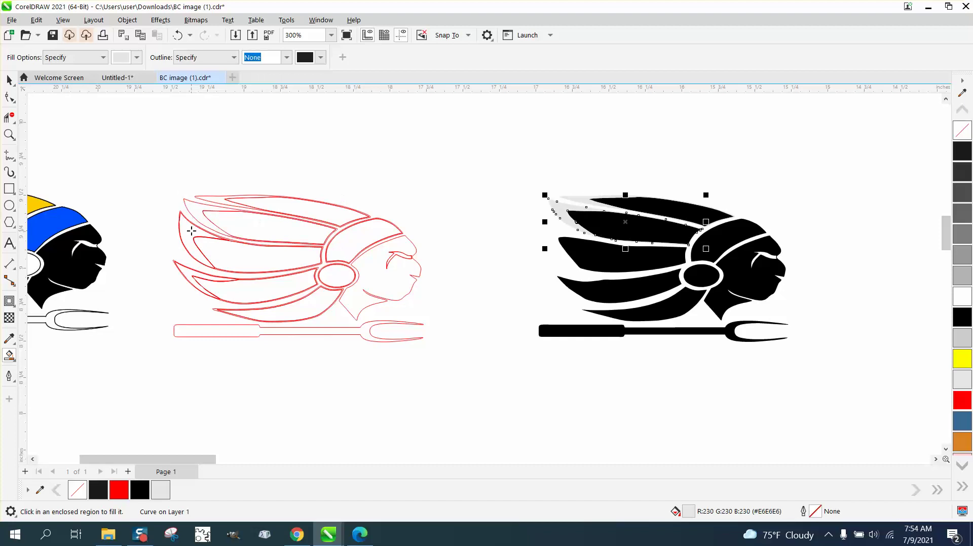
click(191, 231)
key(ctrl+r)
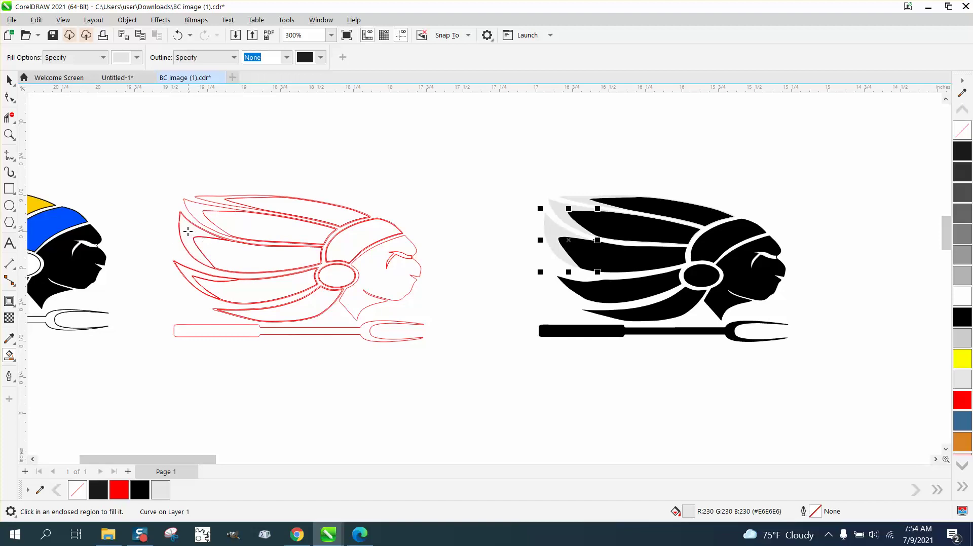
click(184, 270)
key(ctrl+r)
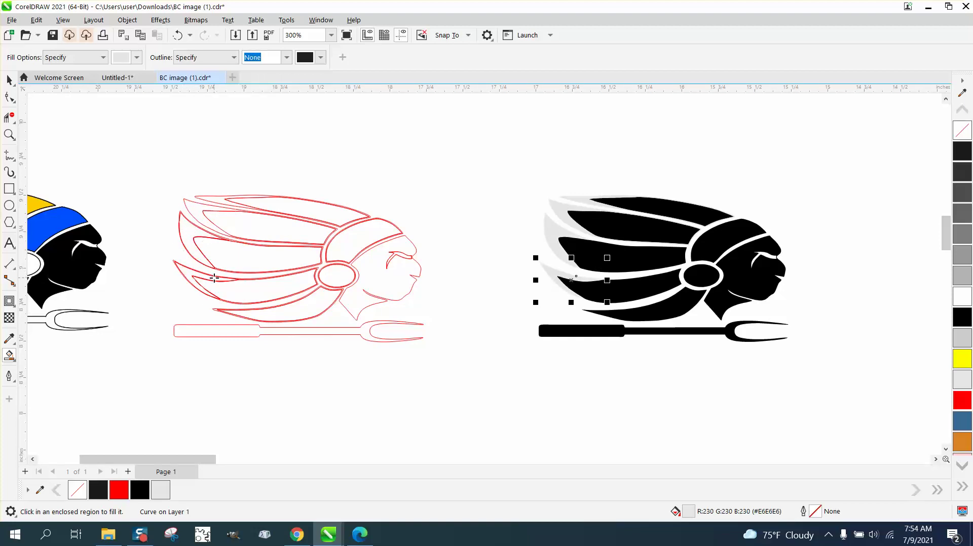
Step: Smart-fill the narrow border around the lowest feather with light grey and place the filled shape on the black copy
click(9, 135)
drag(192, 269, 276, 332)
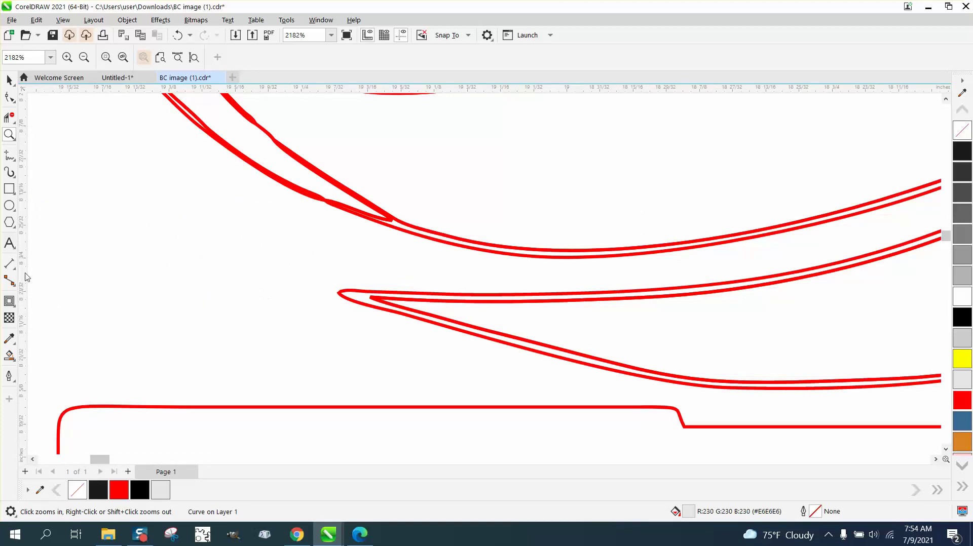
click(9, 356)
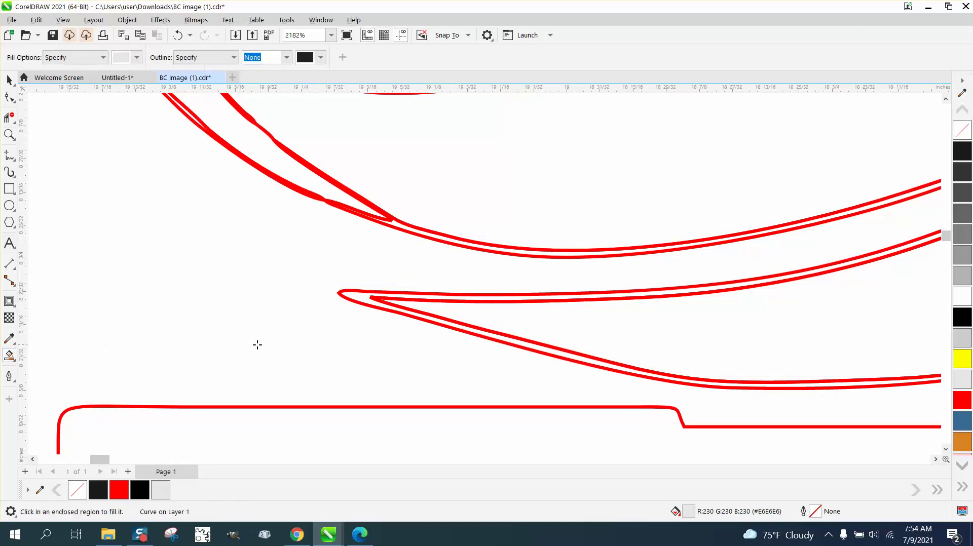
click(351, 301)
scroll(352, 301, down, 6)
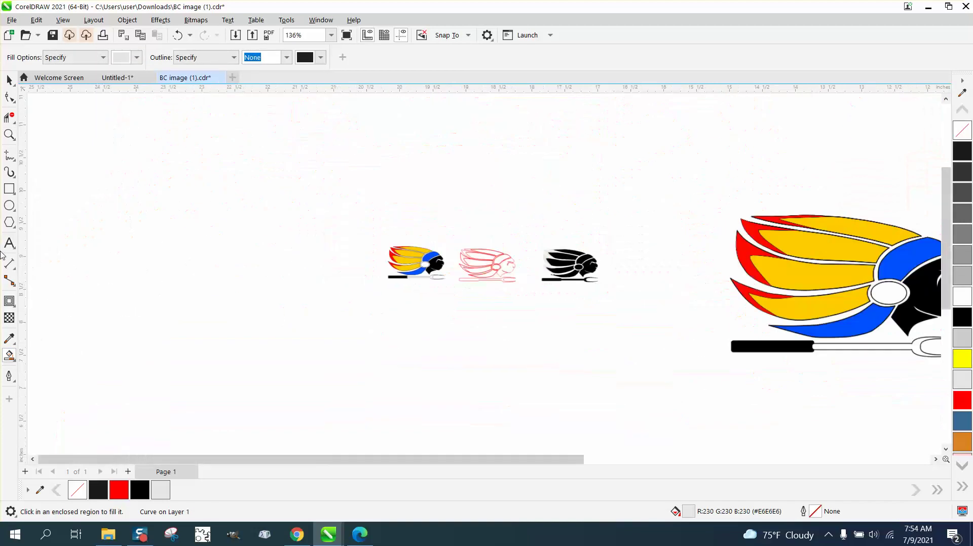
scroll(353, 274, down, 1)
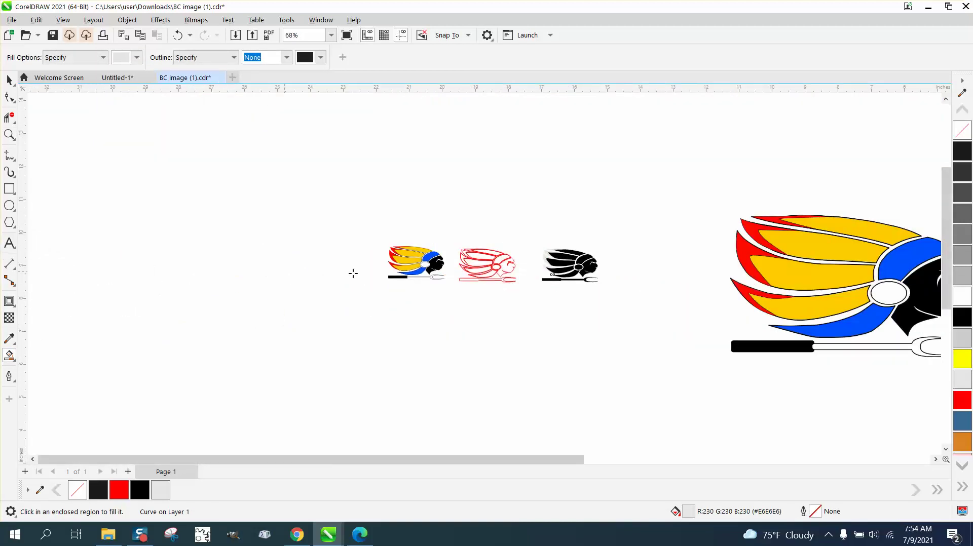
click(9, 134)
drag(516, 254, 628, 296)
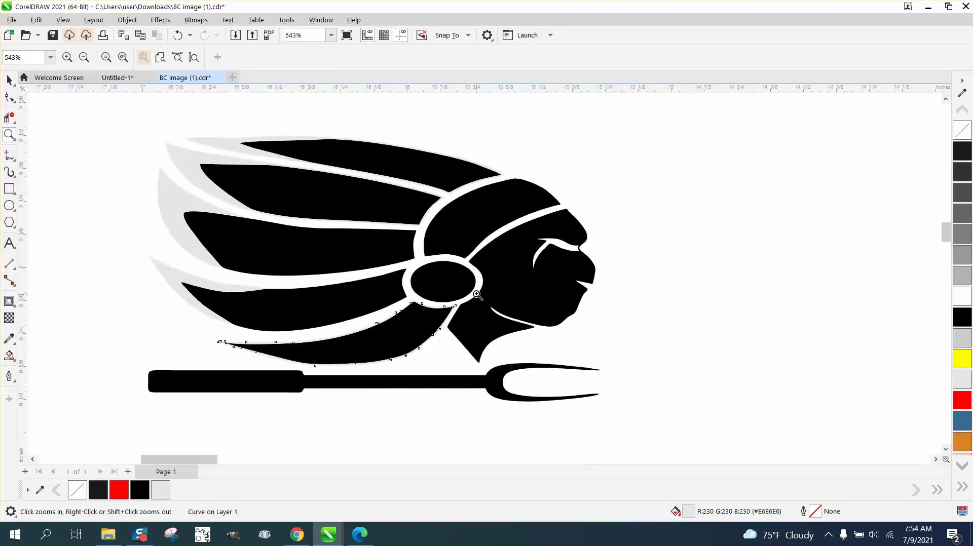
Step: Smart-fill the eye detail of the face with light grey and place it on the black copy
scroll(476, 293, down, 1)
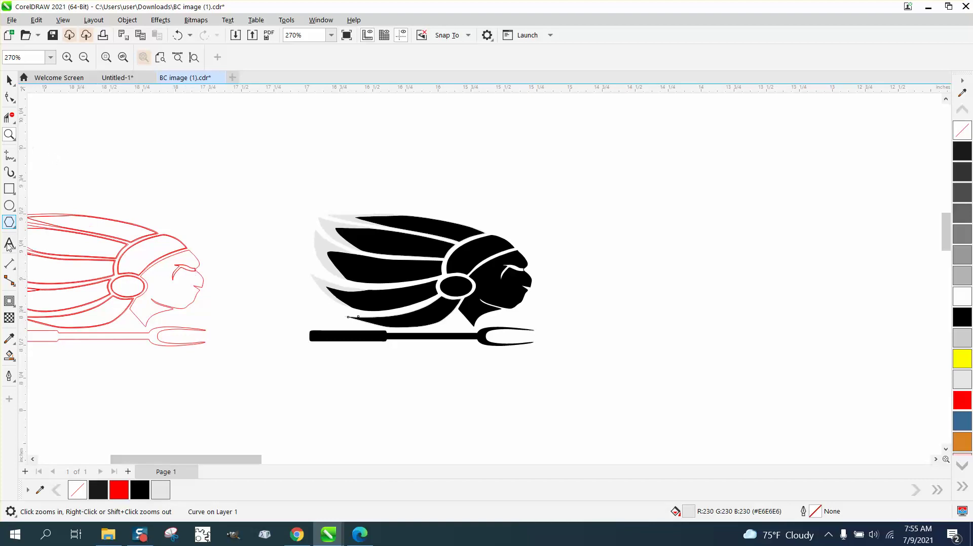
click(9, 356)
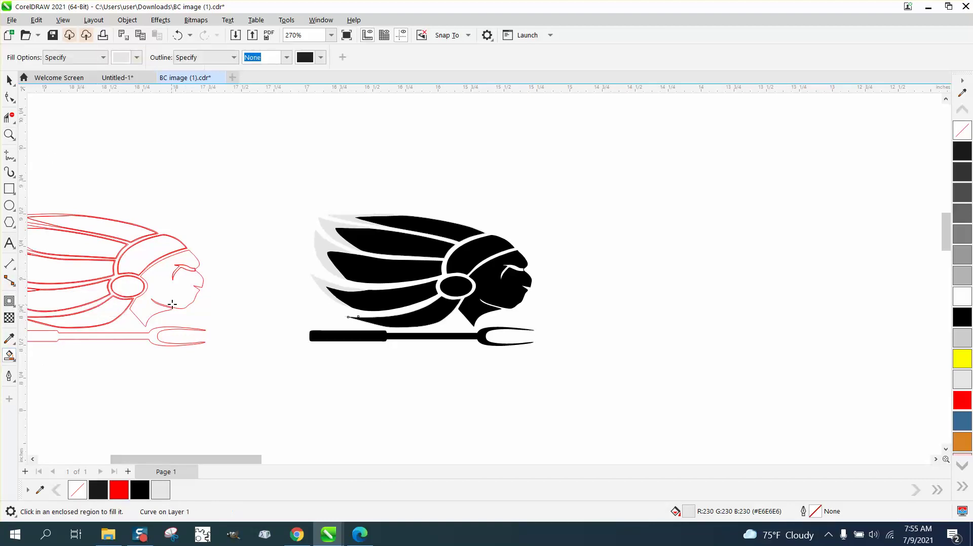
click(194, 272)
click(9, 80)
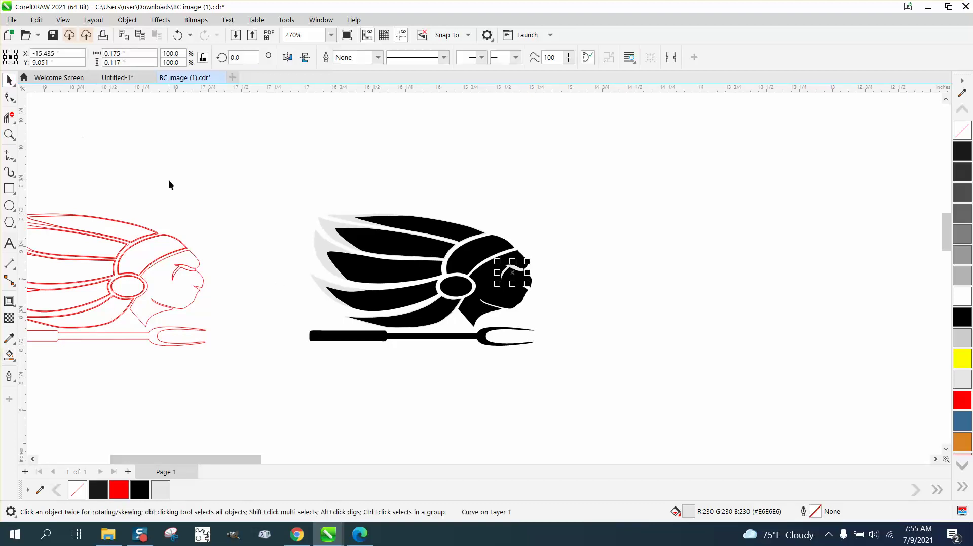
Step: Examine the edges between the light grey tips and the black feathers on the filled copy for gaps and uneven borders
click(9, 135)
drag(317, 219, 394, 274)
scroll(315, 269, down, 1)
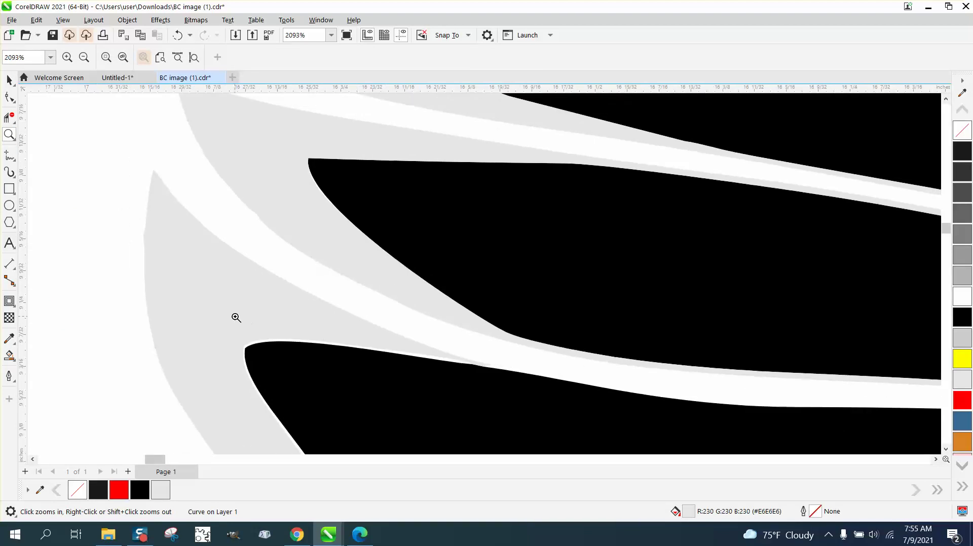
drag(234, 319, 495, 396)
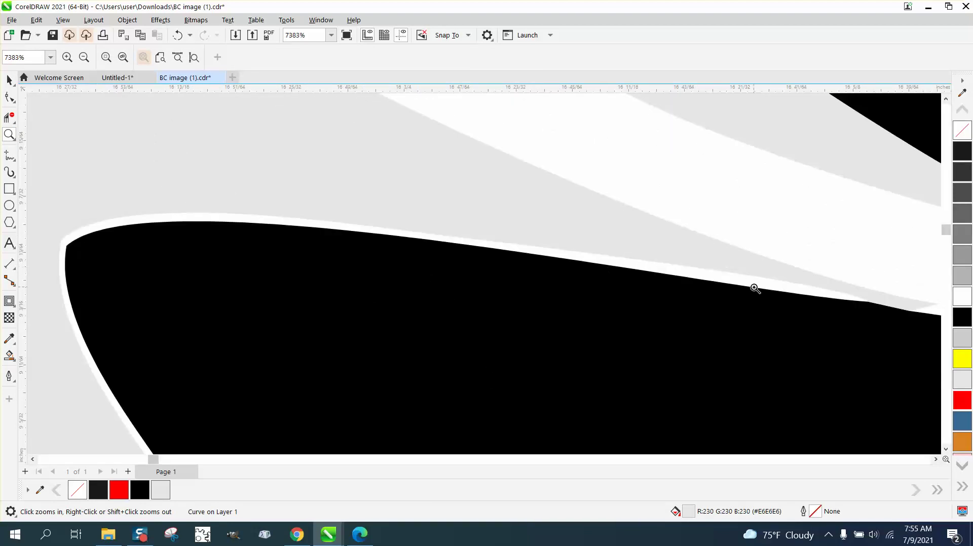
scroll(760, 288, down, 2)
scroll(267, 265, down, 3)
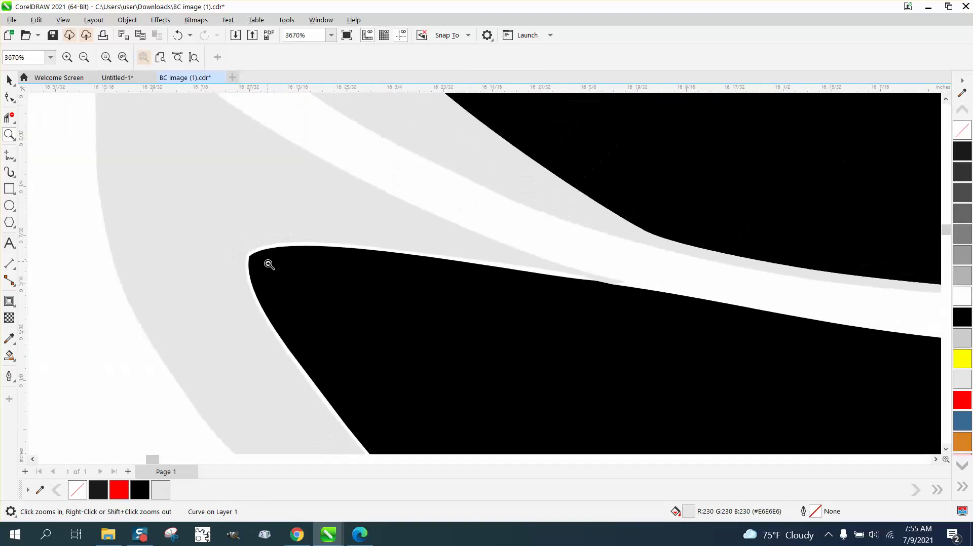
scroll(397, 343, down, 5)
scroll(397, 343, down, 2)
drag(445, 184, 515, 228)
scroll(363, 220, down, 10)
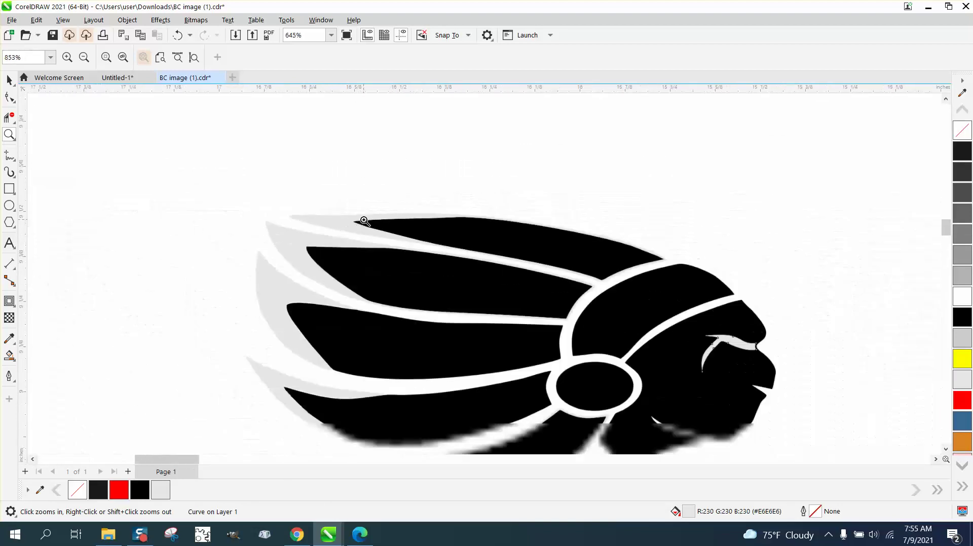
scroll(364, 220, down, 4)
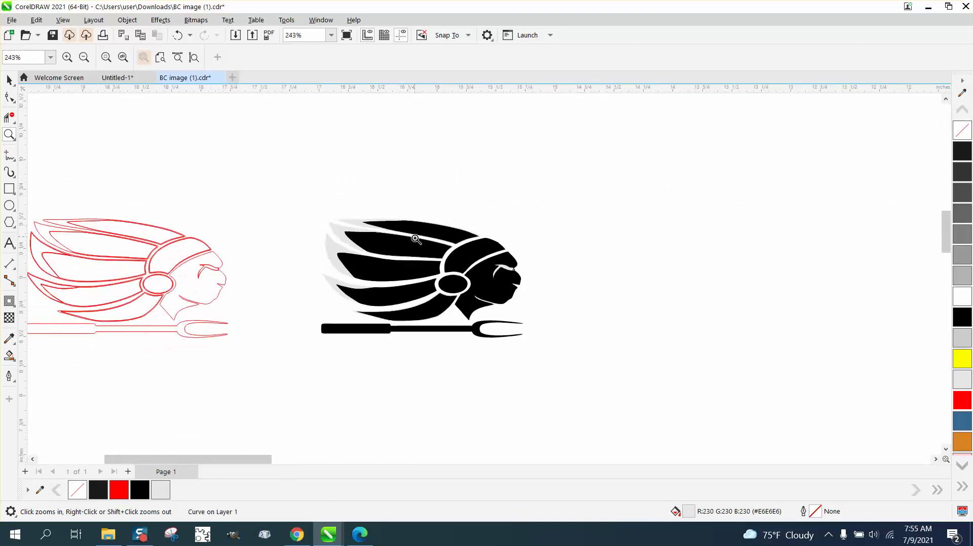
scroll(180, 251, down, 1)
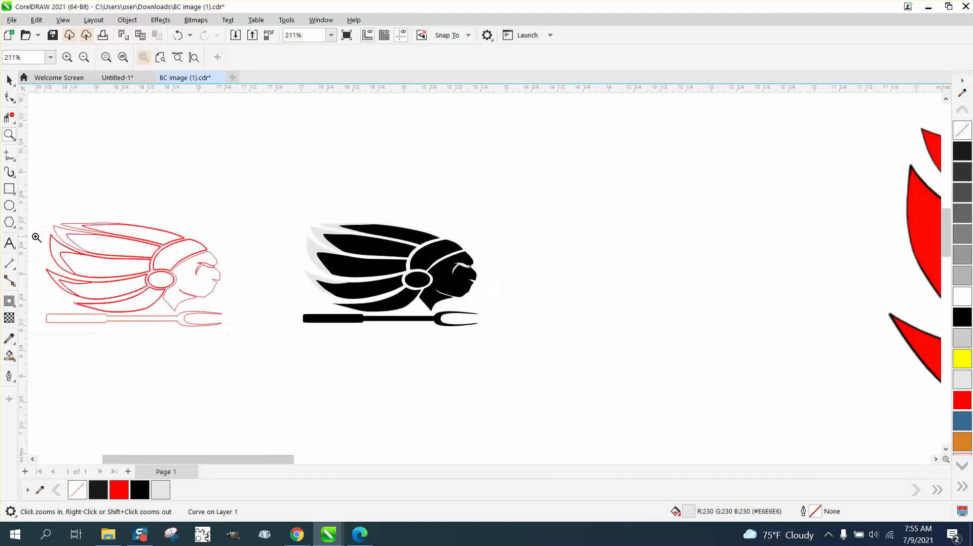
Step: Delete the doubled inner line segments along the upper edge of the third feather's tip in the red outline
drag(41, 230, 175, 296)
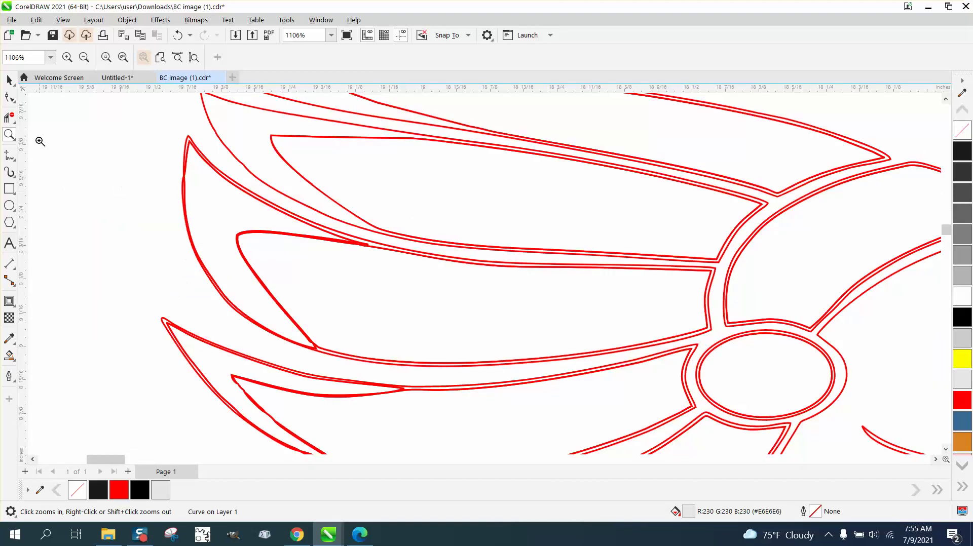
click(14, 118)
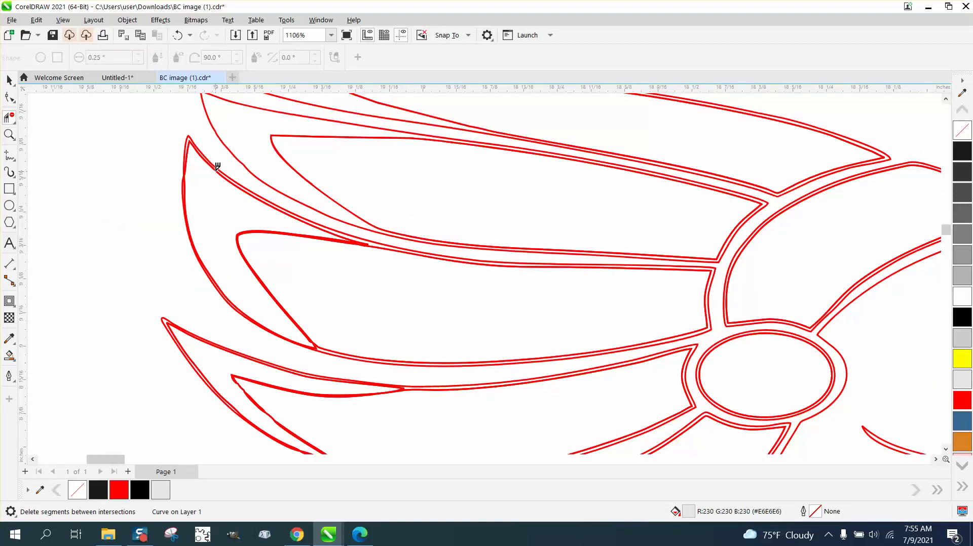
click(217, 167)
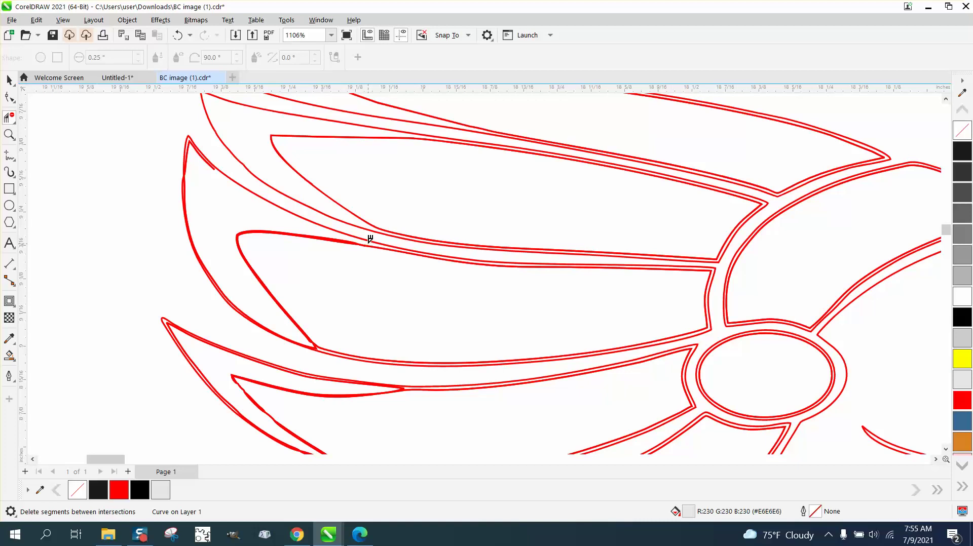
click(208, 159)
Step: Break the third feather's red outline apart into separate curves
click(9, 98)
click(177, 138)
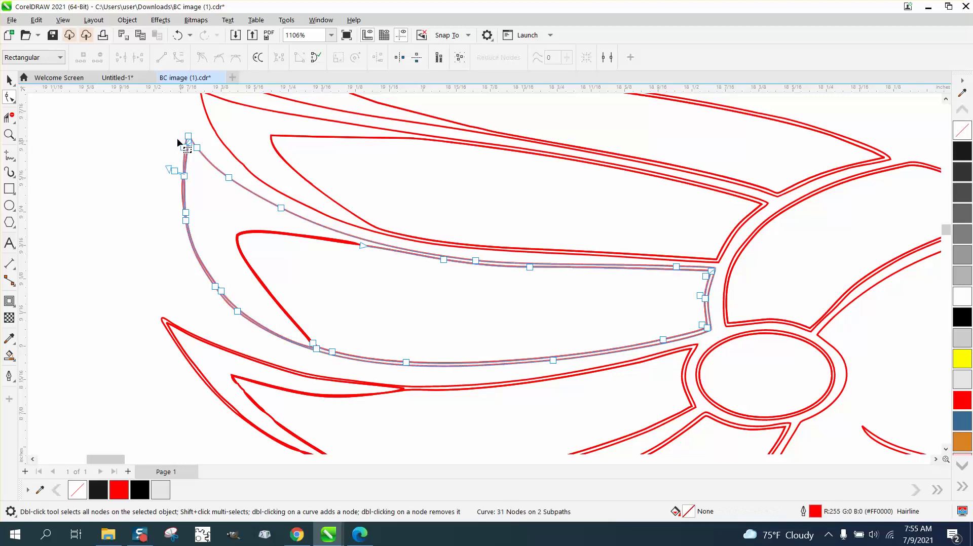
click(10, 118)
key(F10)
click(127, 19)
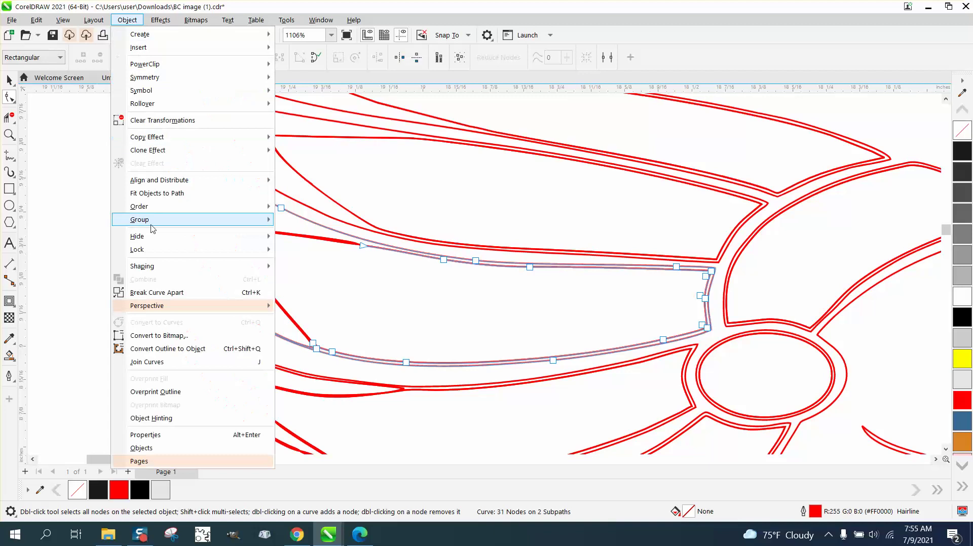
click(162, 293)
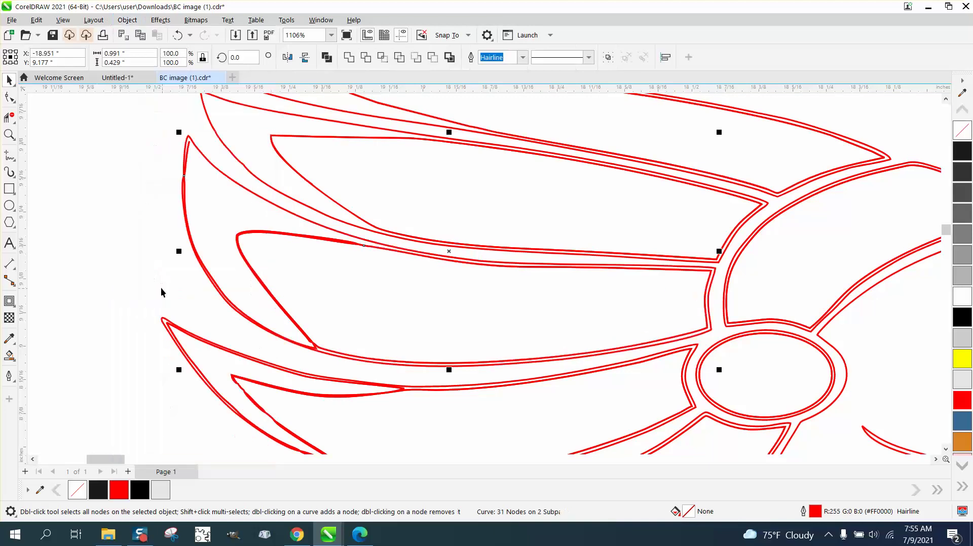
click(9, 96)
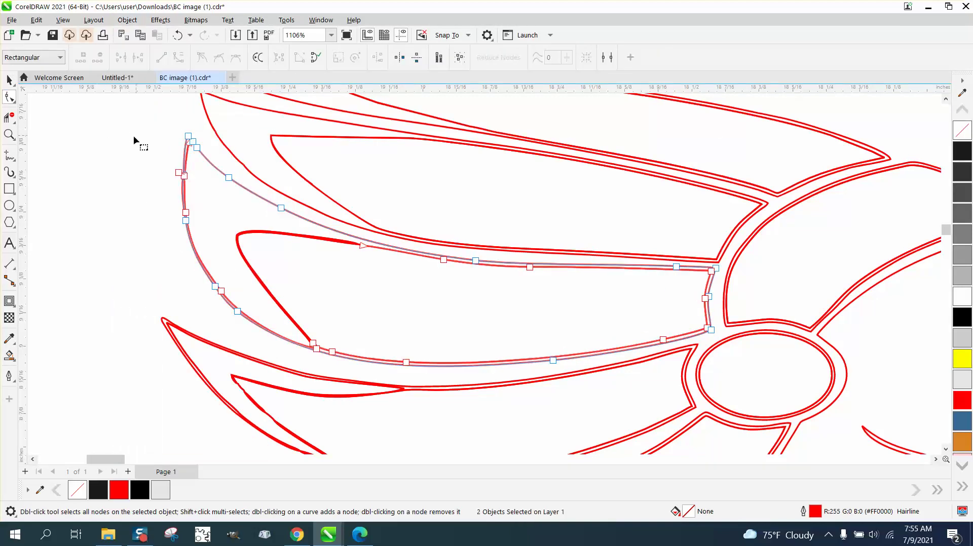
Step: Try to delete the tip-side nodes of the third feather's inner curve, then undo the deletion
click(9, 80)
click(108, 133)
click(10, 97)
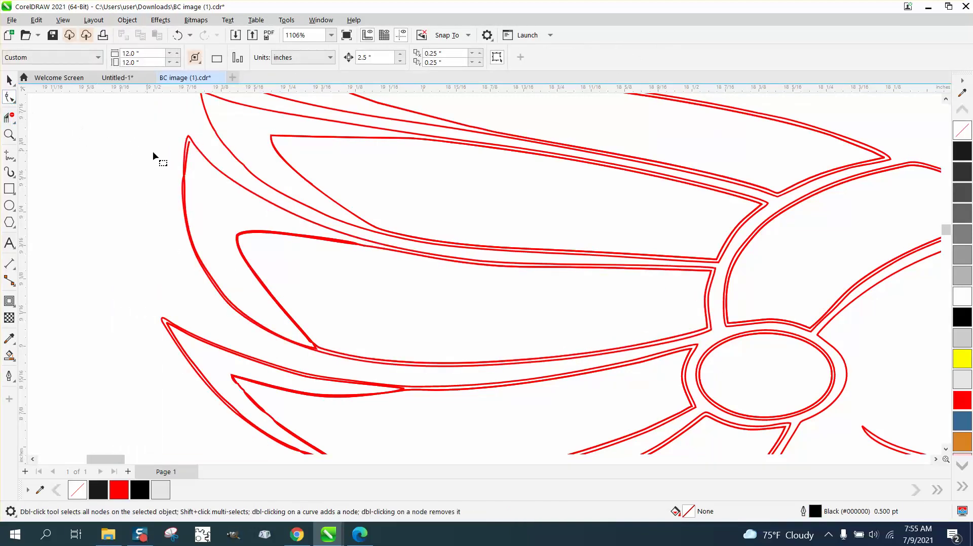
click(190, 145)
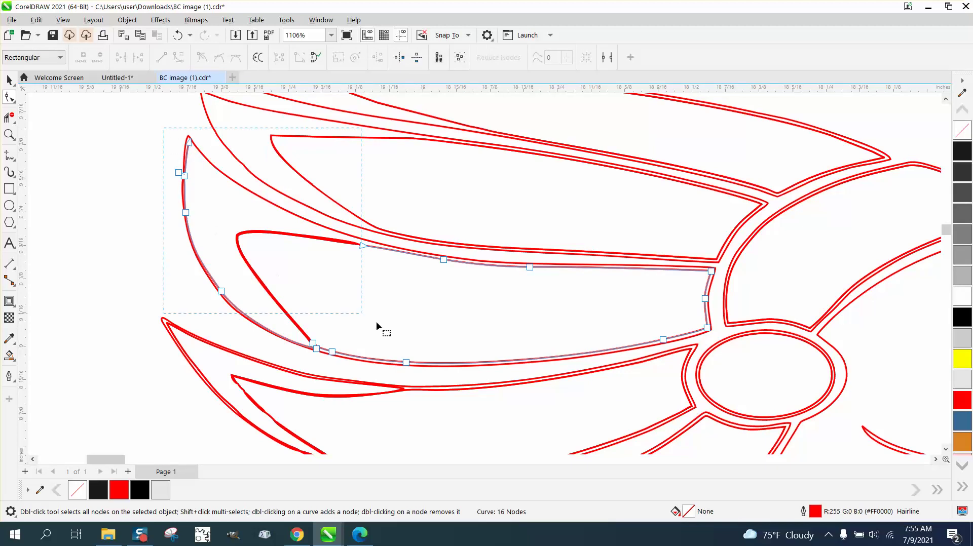
drag(426, 362, 438, 369)
key(Delete)
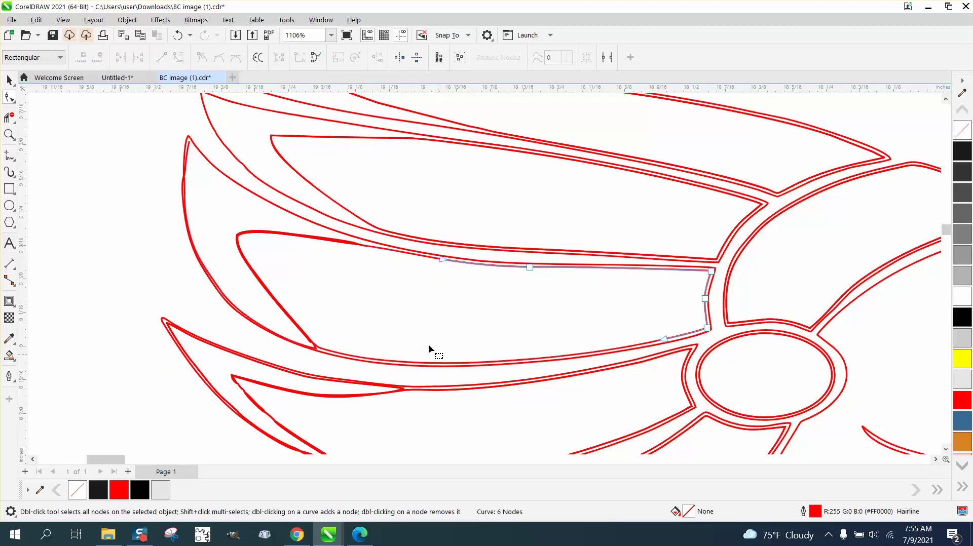
key(ctrl+z)
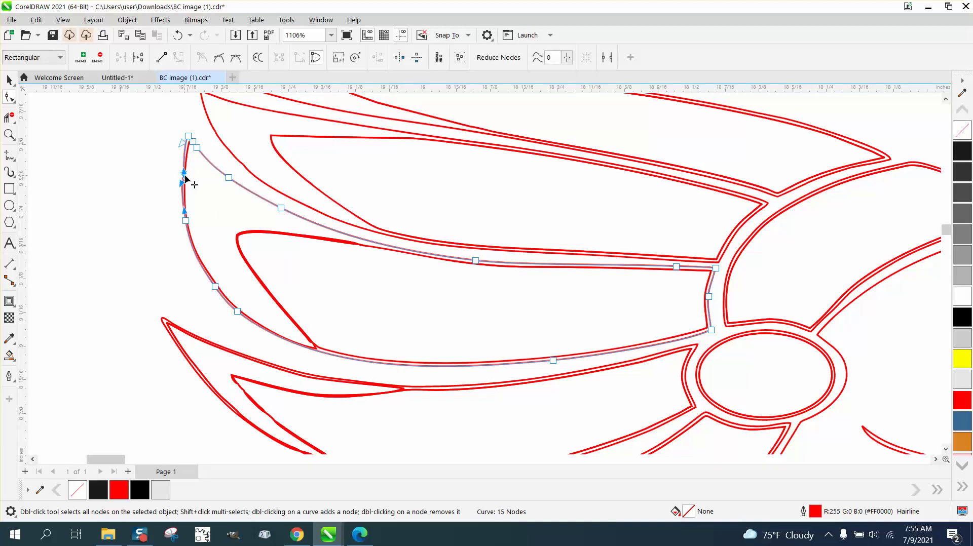
Step: Remove a node from the third feather's outer edge and delete the doubled inner line beside it, undoing the extra segment deletion
double_click(184, 175)
click(9, 117)
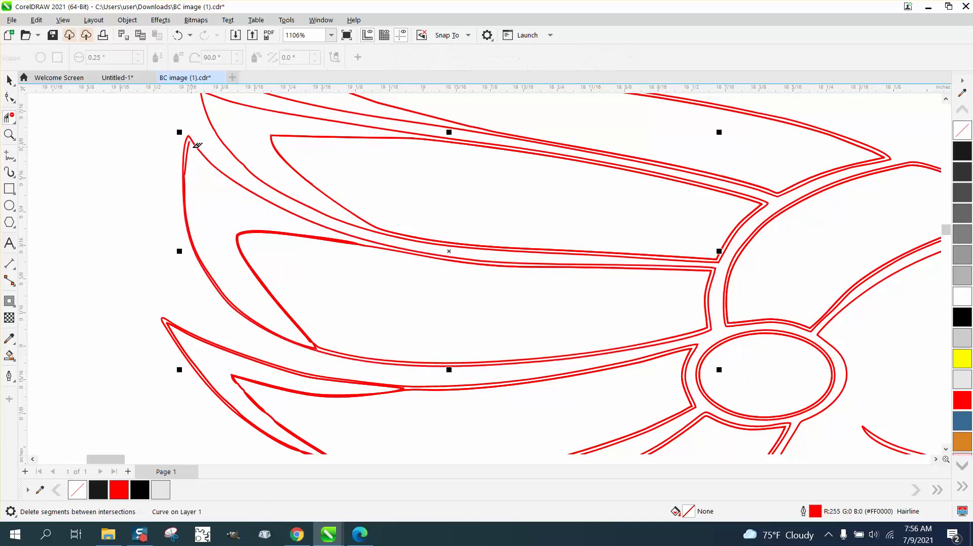
click(191, 145)
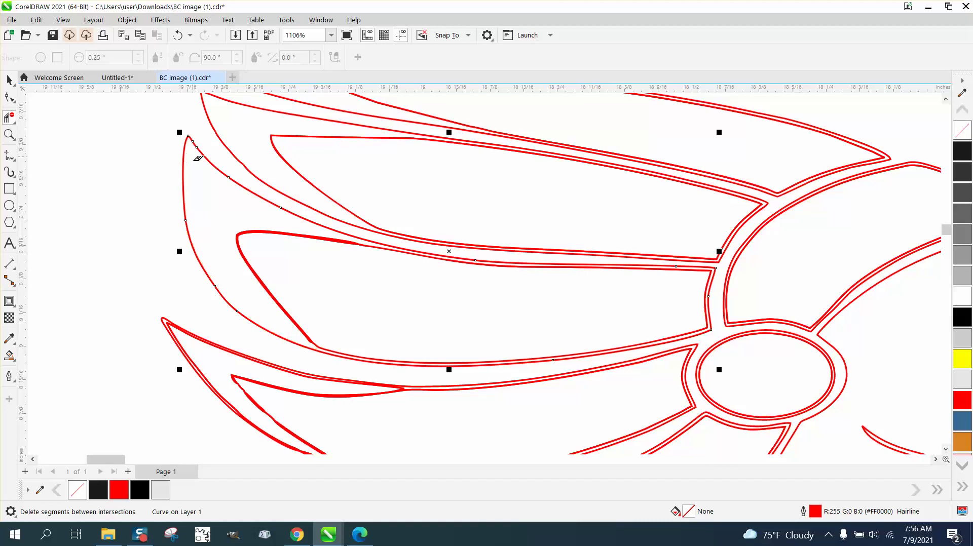
click(259, 273)
click(178, 35)
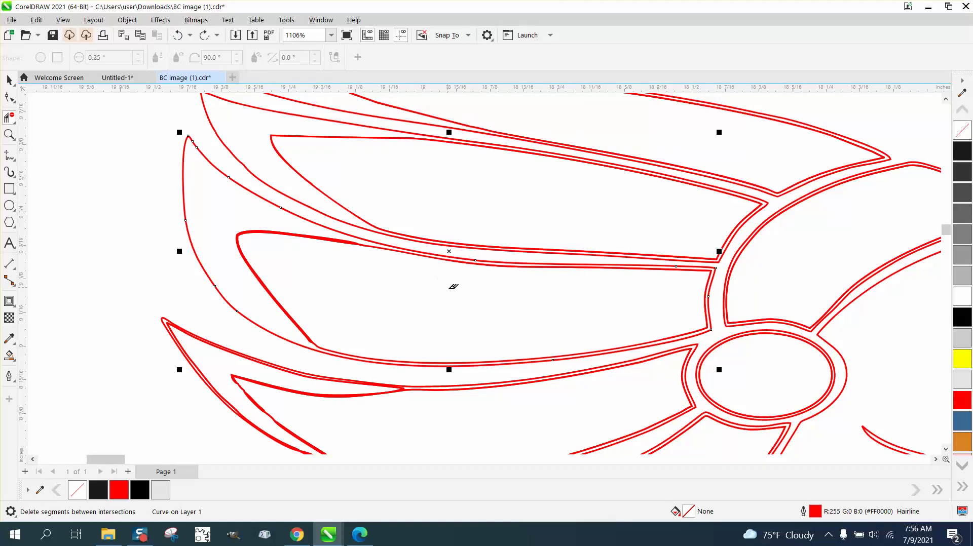
Step: Remove the lower nodes of the thin doubled curve along the inner tip outline of the third feather in the red outline
click(9, 134)
drag(231, 208, 482, 384)
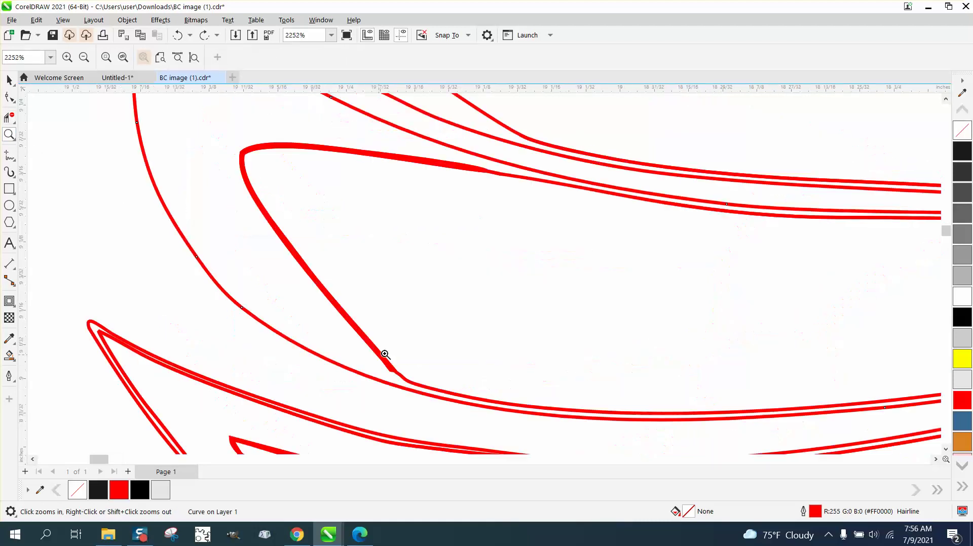
click(9, 97)
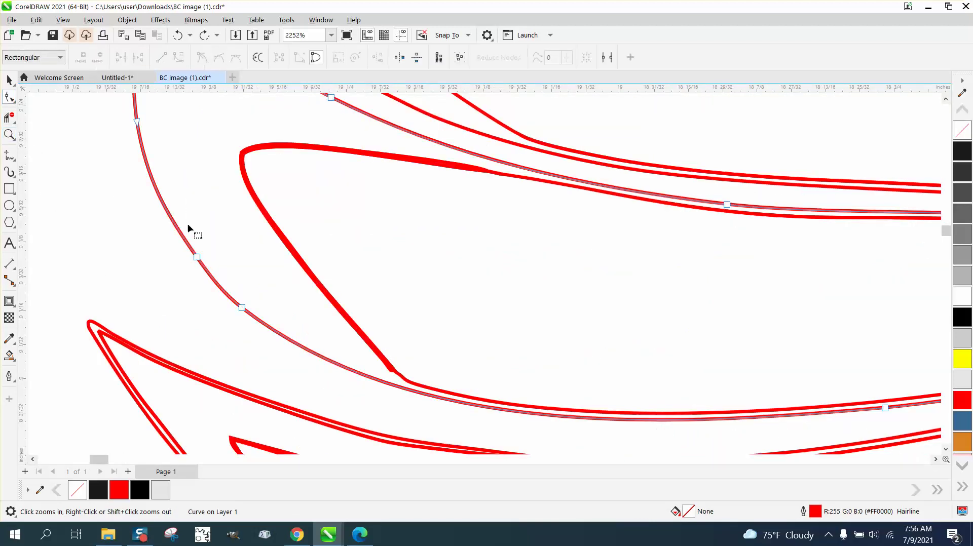
click(389, 369)
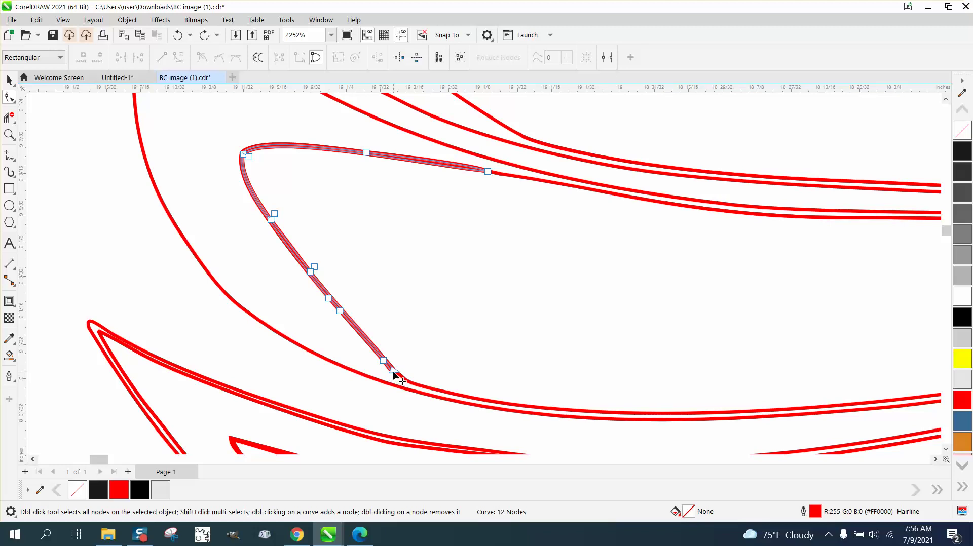
drag(393, 373, 378, 373)
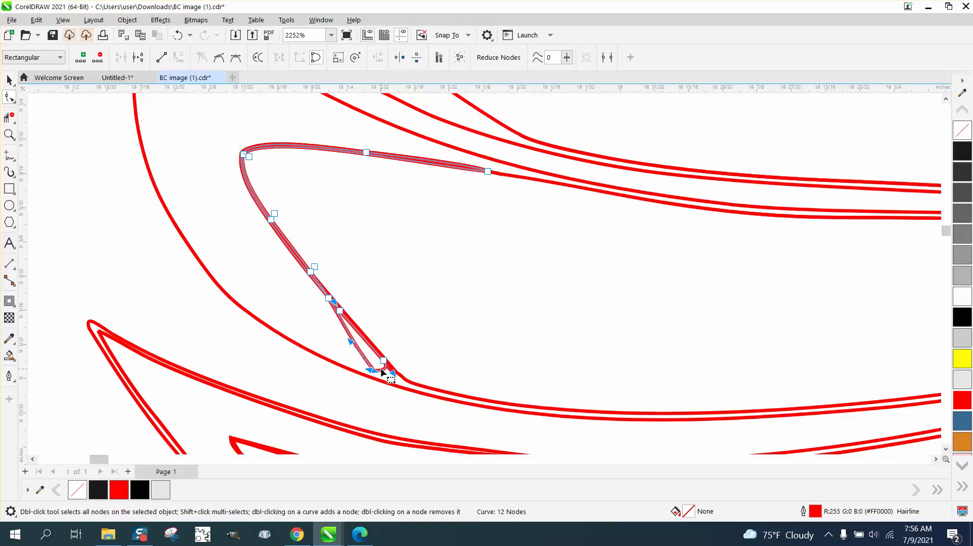
key(Delete)
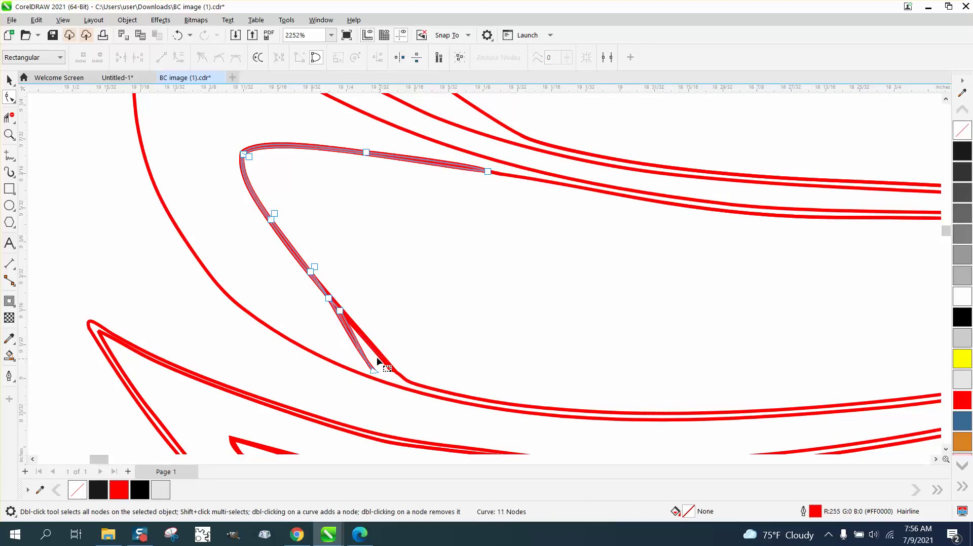
double_click(374, 371)
drag(290, 327, 291, 327)
key(Delete)
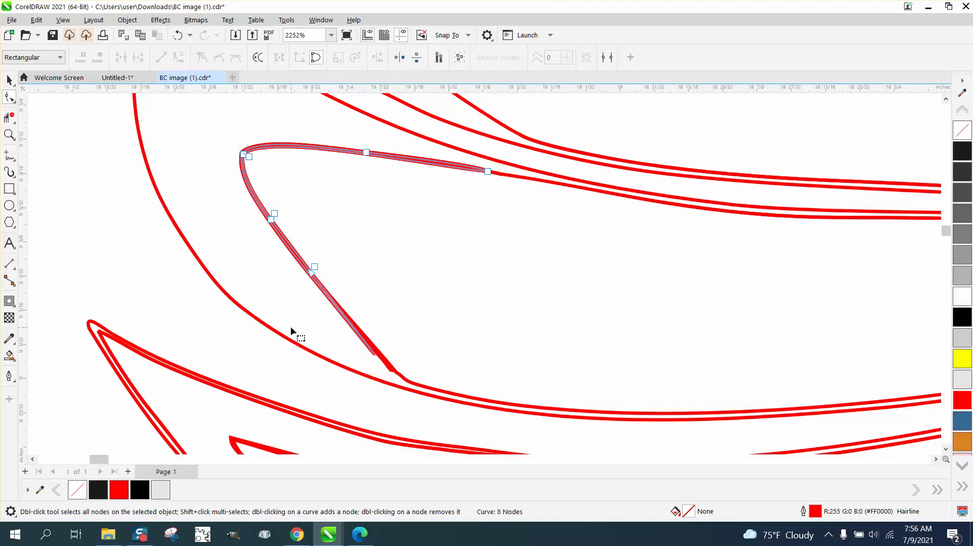
Step: Delete the remaining nodes of the doubled curve around the third feather's inner tip to remove it entirely
drag(296, 203, 347, 276)
key(Delete)
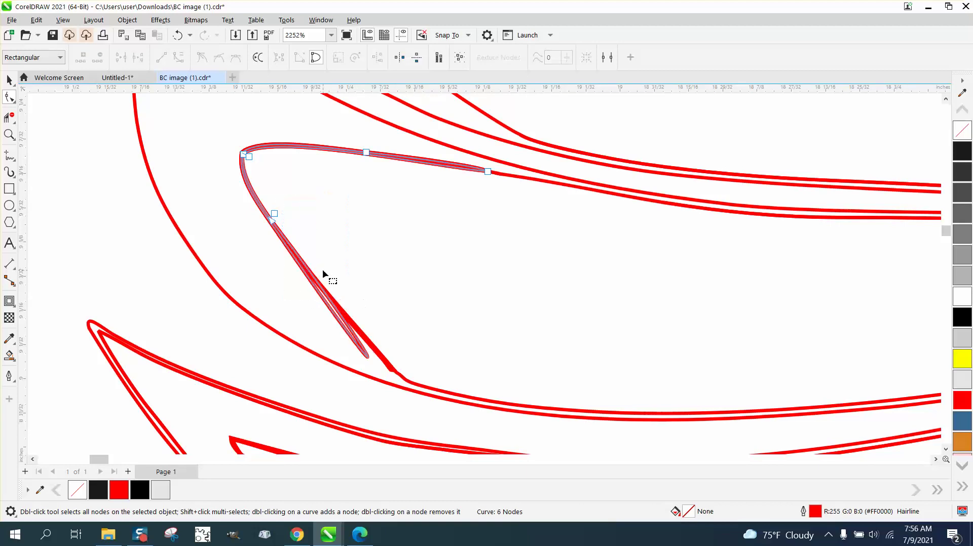
key(Delete)
drag(199, 136, 298, 189)
key(Delete)
drag(339, 140, 415, 181)
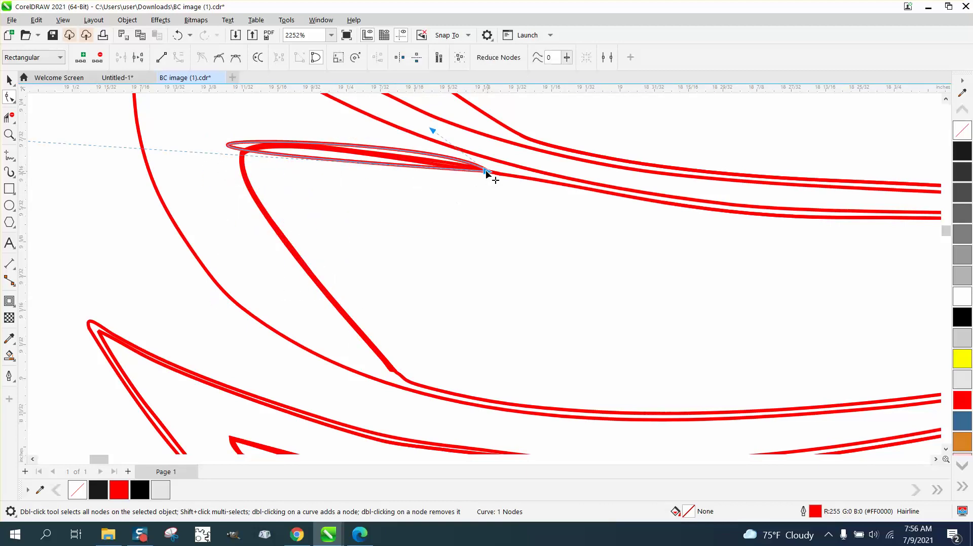
key(Delete)
Step: Delete the other overlapping curve along the third feather's inner tip outline, leaving the single line
click(451, 169)
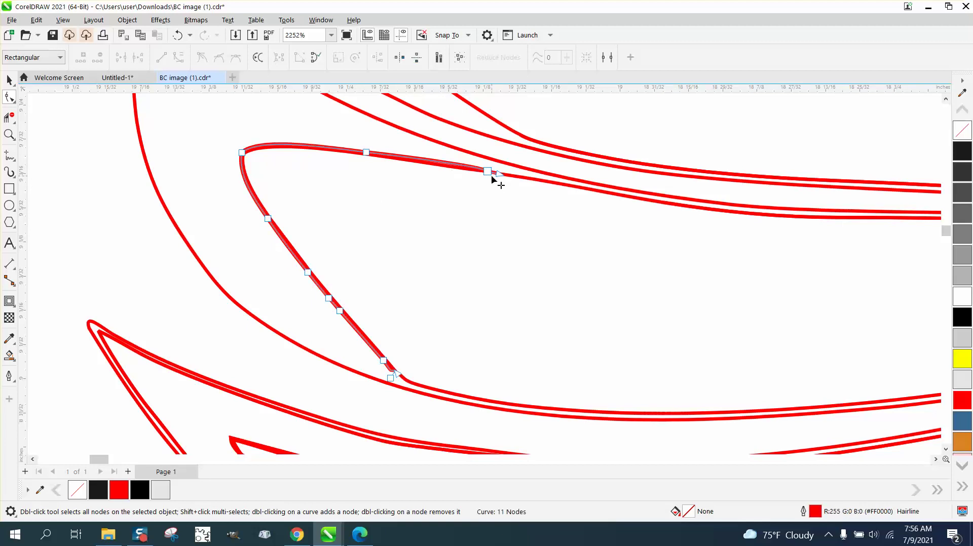
drag(458, 353, 573, 412)
key(Delete)
Step: Smart Fill the third feather's tip area in light grey and move the filled shape above the red outline
scroll(388, 339, down, 3)
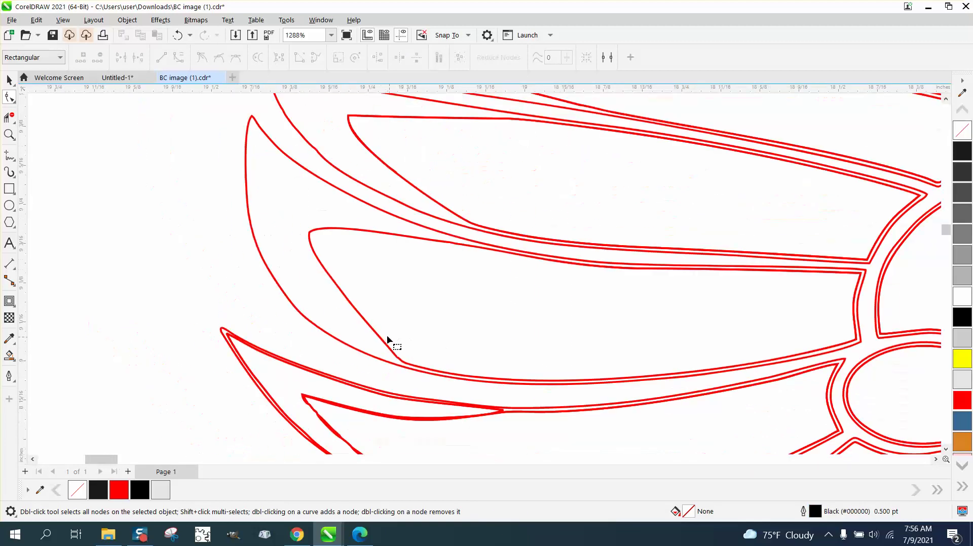
scroll(381, 338, down, 6)
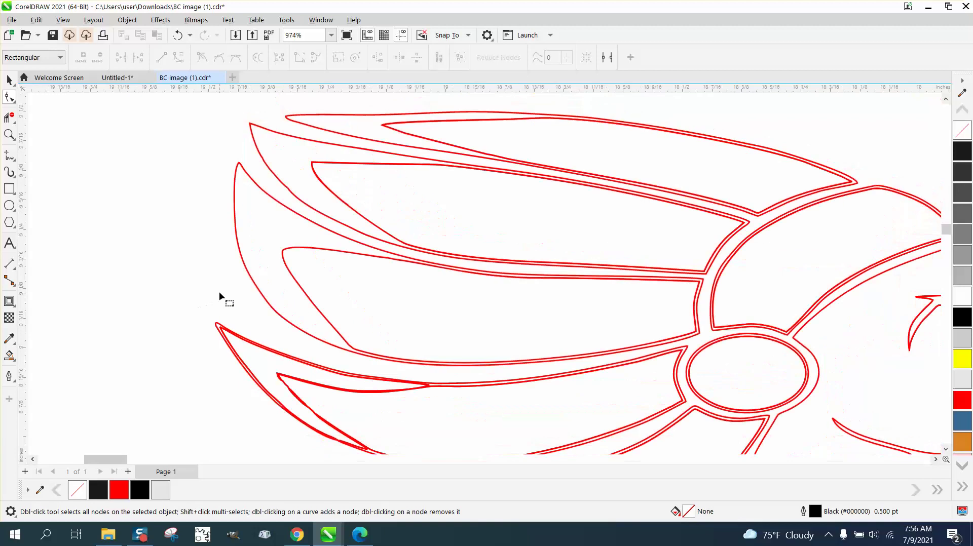
click(9, 355)
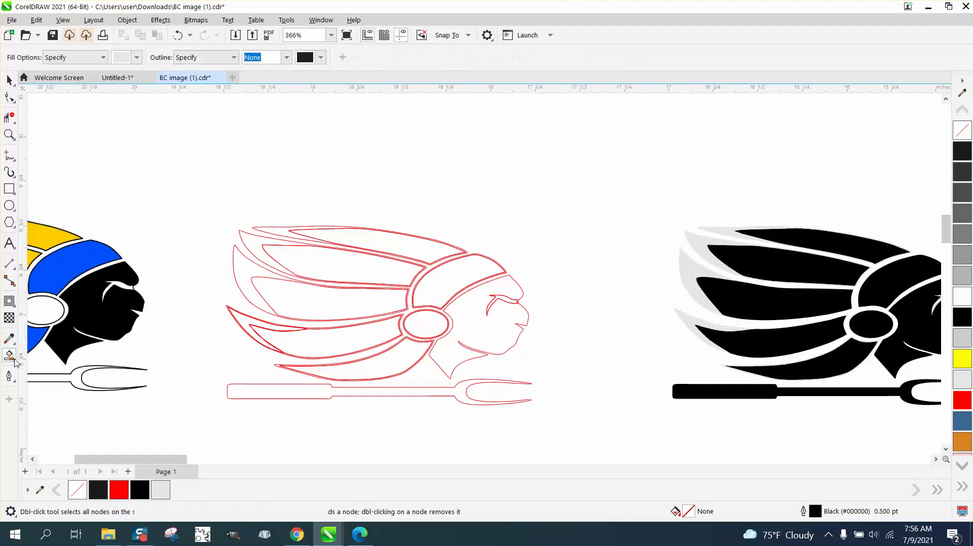
click(240, 266)
key(ctrl+z)
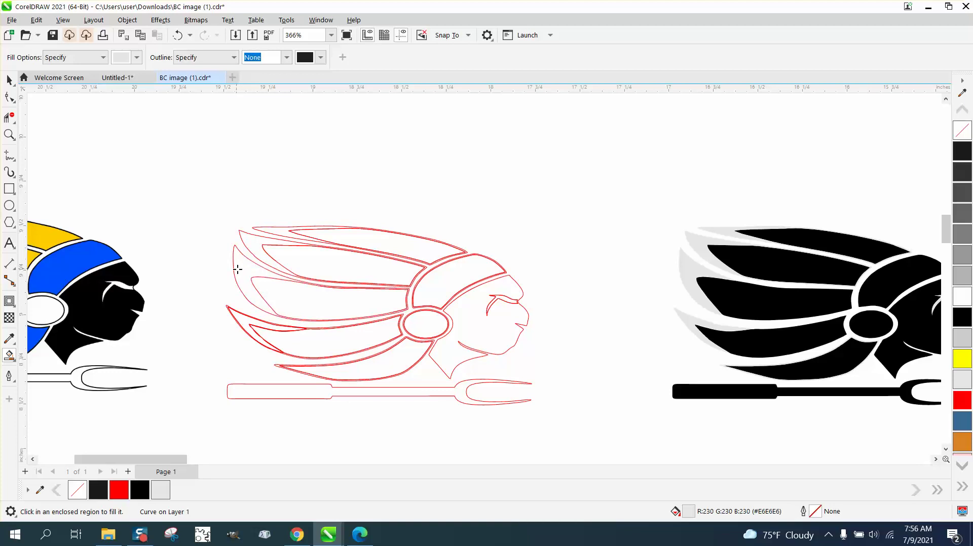
Step: Set the Smart Fill colour to black, fill the third feather's inner area, and move the shape up onto its grey tip
click(138, 57)
click(129, 131)
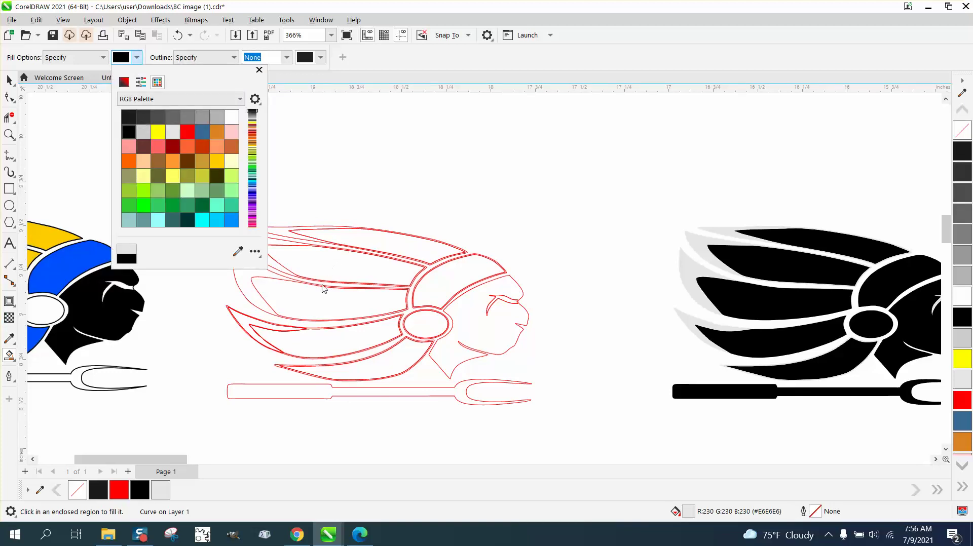
click(318, 303)
click(321, 299)
key(ctrl+z)
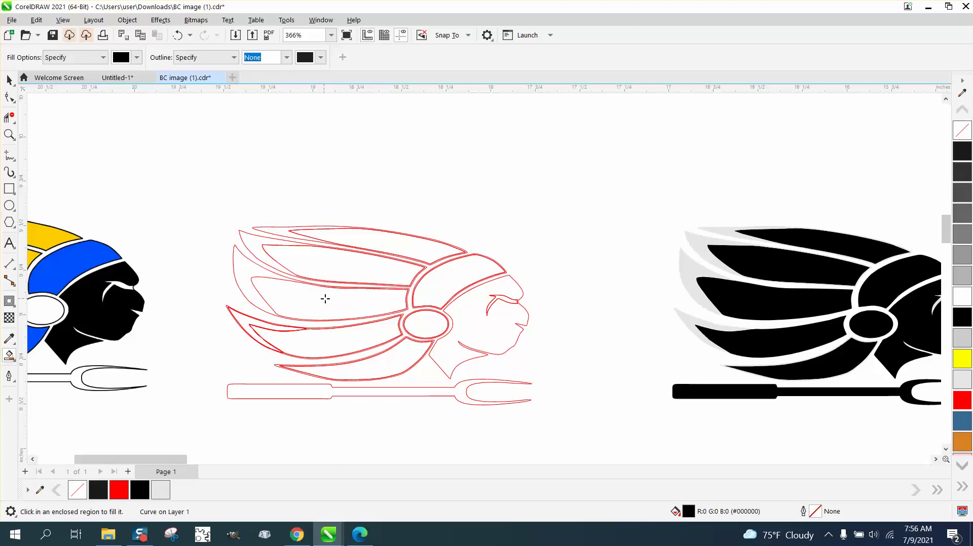
scroll(314, 258, down, 5)
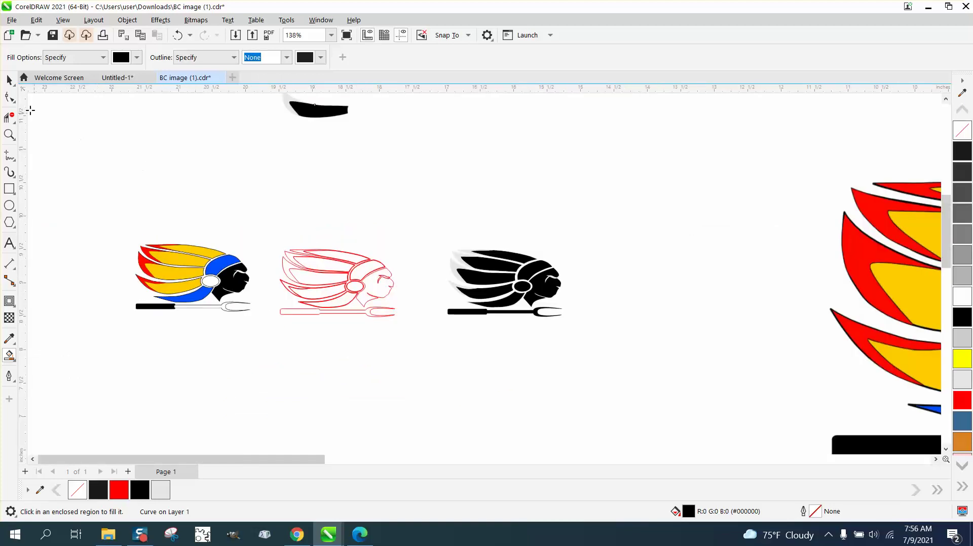
Step: Move the loose grey and black feather pieces beside the black logo and compare them with its third feather's edge
click(9, 80)
click(317, 108)
scroll(346, 171, down, 1)
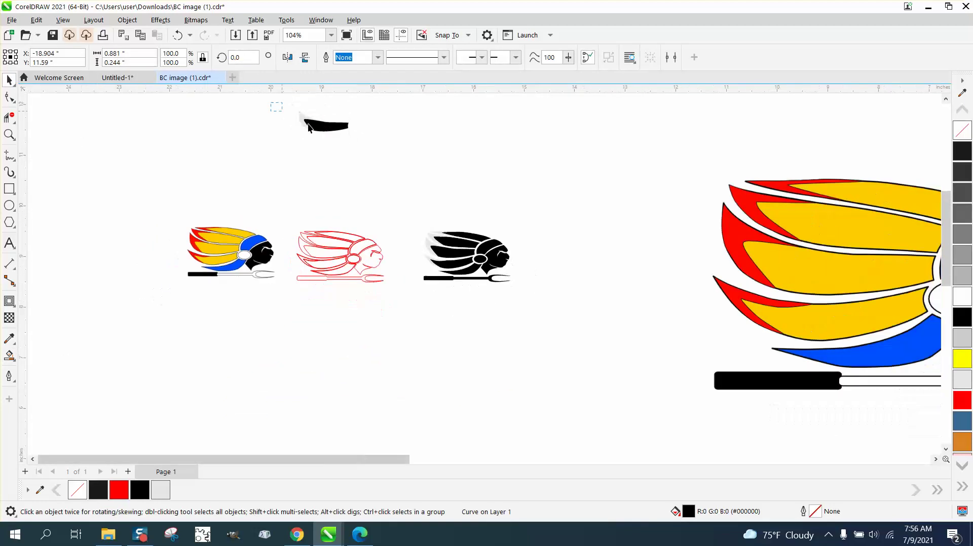
mouse_move(308, 126)
mouse_down()
mouse_move(355, 136)
mouse_move(390, 165)
mouse_move(441, 218)
mouse_move(401, 223)
mouse_move(491, 281)
mouse_up()
click(9, 134)
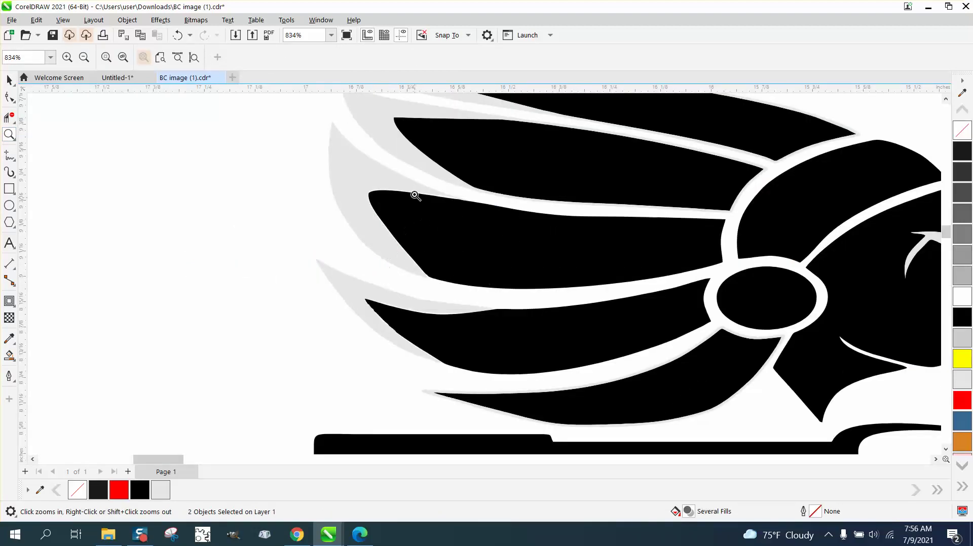
drag(398, 198, 455, 217)
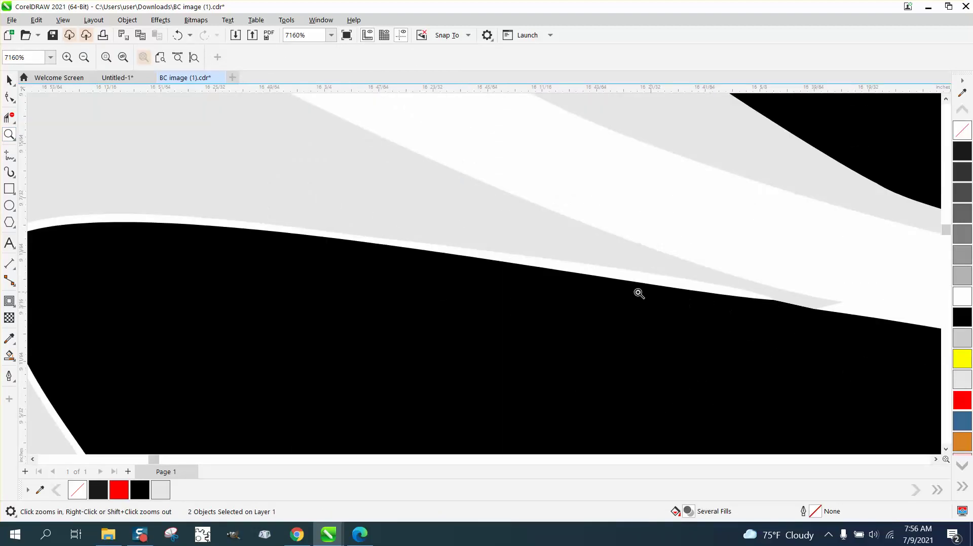
scroll(521, 398, down, 8)
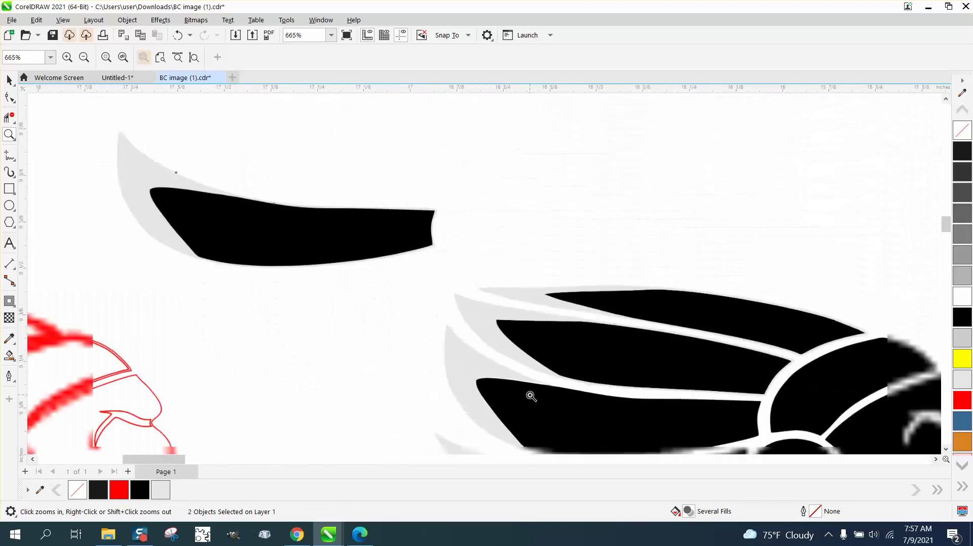
Step: Smooth the edge of the loose black feather shape from its tip along the upper kink, using the Smooth tool with a 0.25" nib
drag(175, 193, 272, 248)
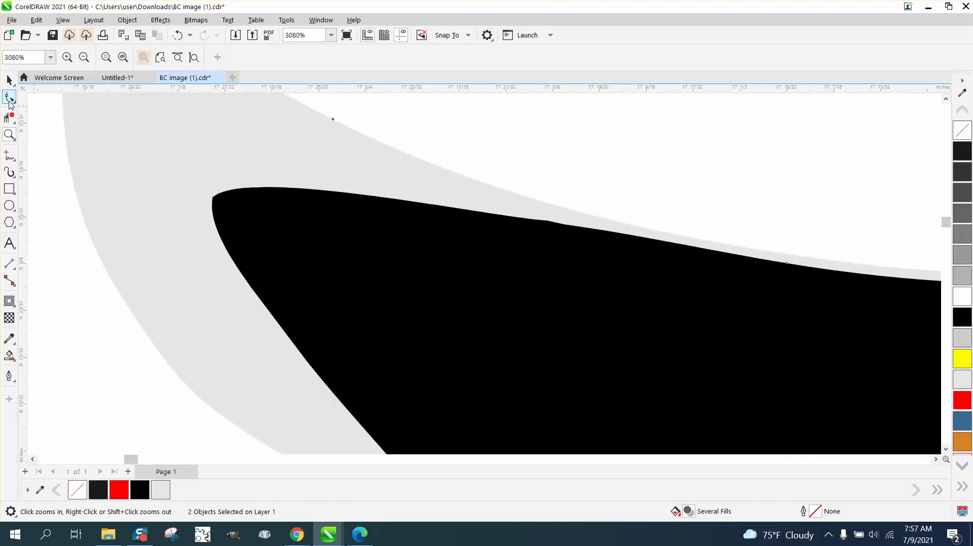
click(9, 99)
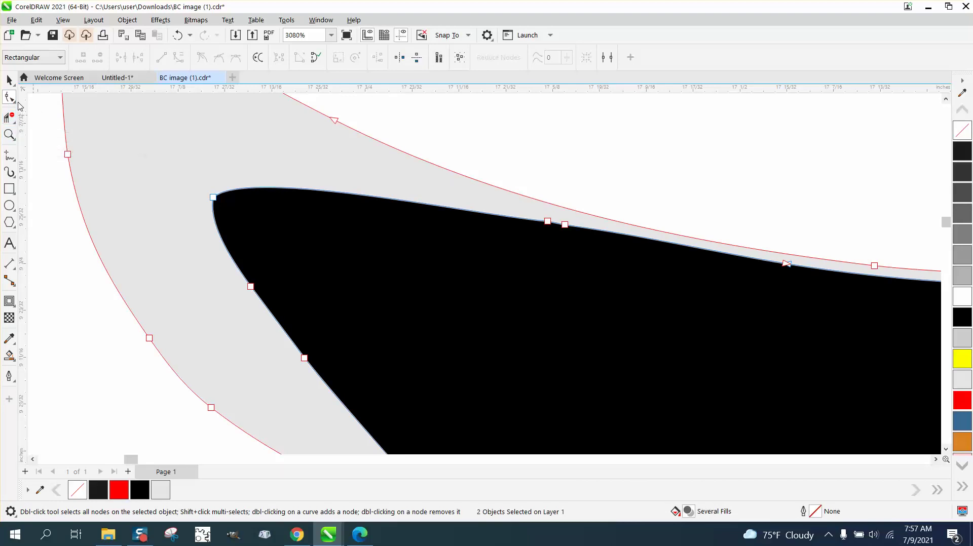
click(14, 101)
click(46, 115)
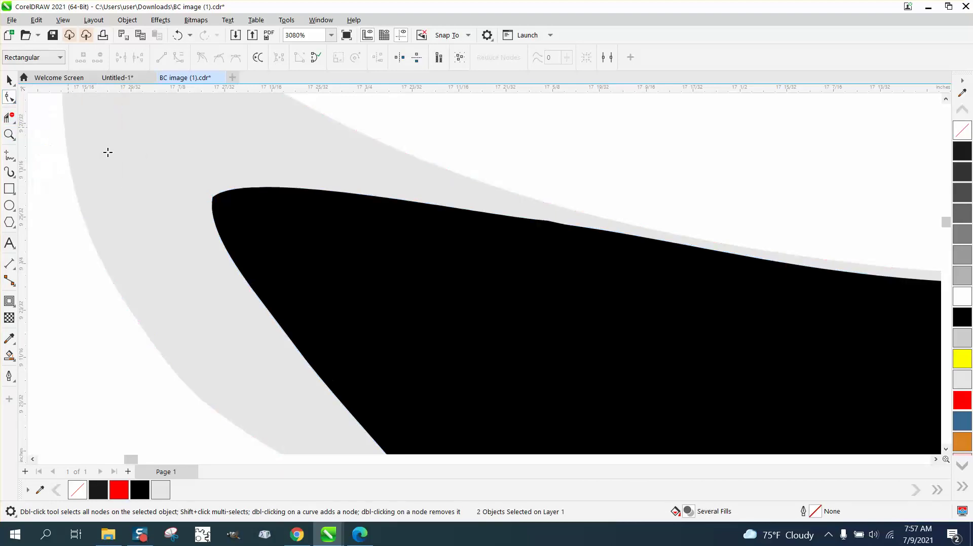
click(34, 57)
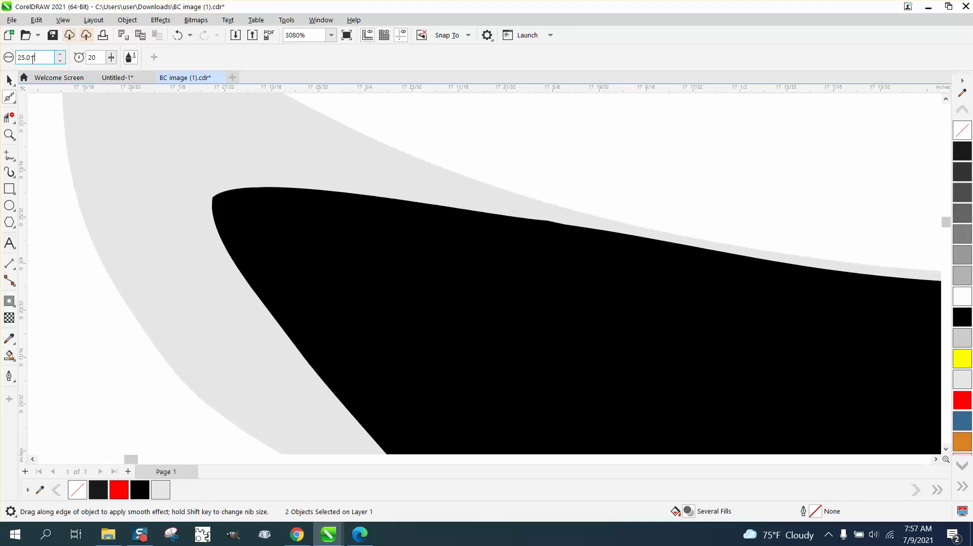
text(.25)
key(Return)
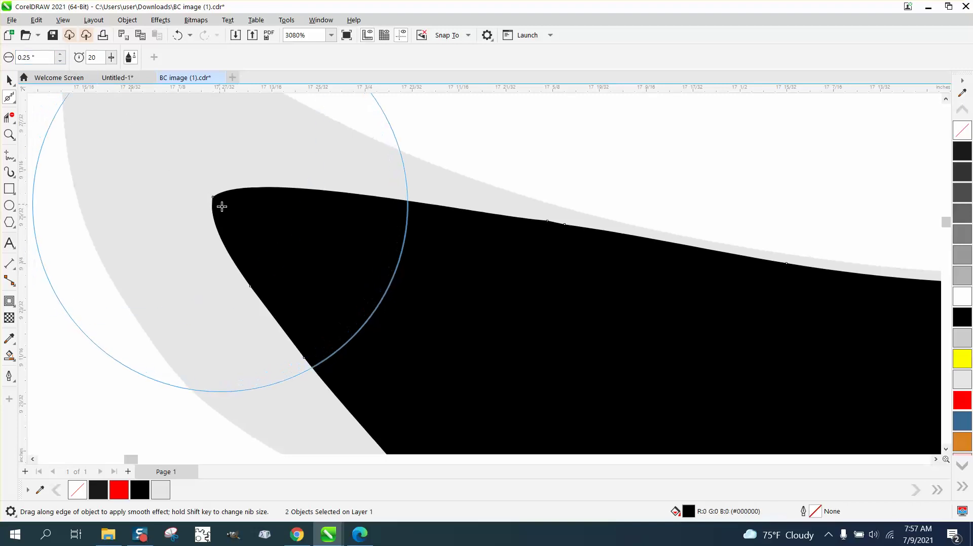
mouse_move(219, 204)
mouse_down()
mouse_move(221, 215)
mouse_move(346, 224)
mouse_move(534, 223)
mouse_move(567, 258)
mouse_up()
scroll(308, 265, down, 5)
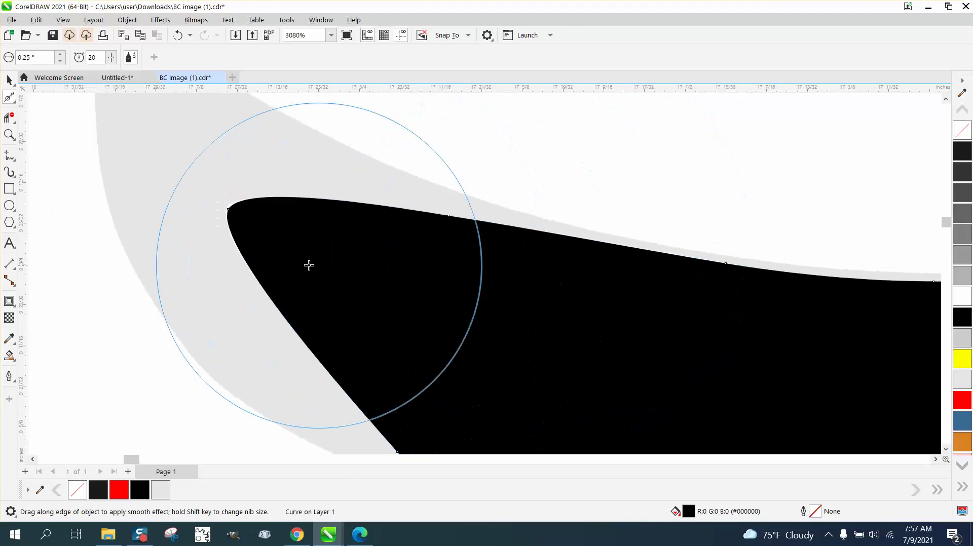
scroll(213, 231, down, 3)
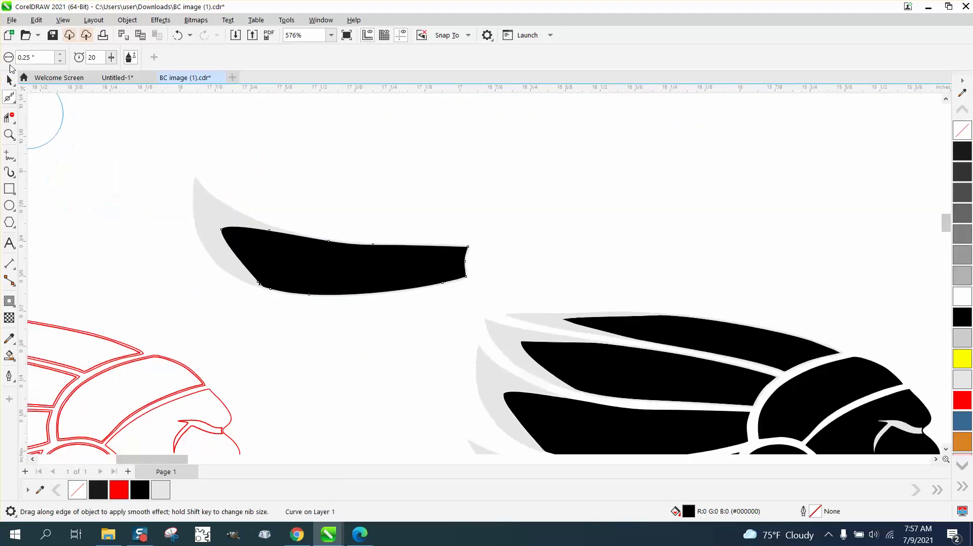
Step: Select the five black feather shapes in the filled logo and recolour them light grey
click(9, 80)
scroll(114, 105, down, 3)
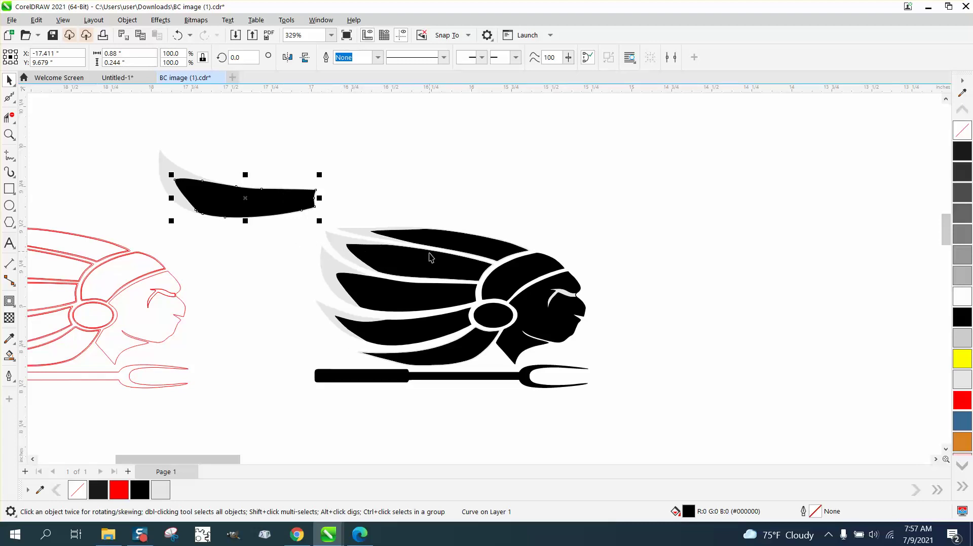
click(464, 248)
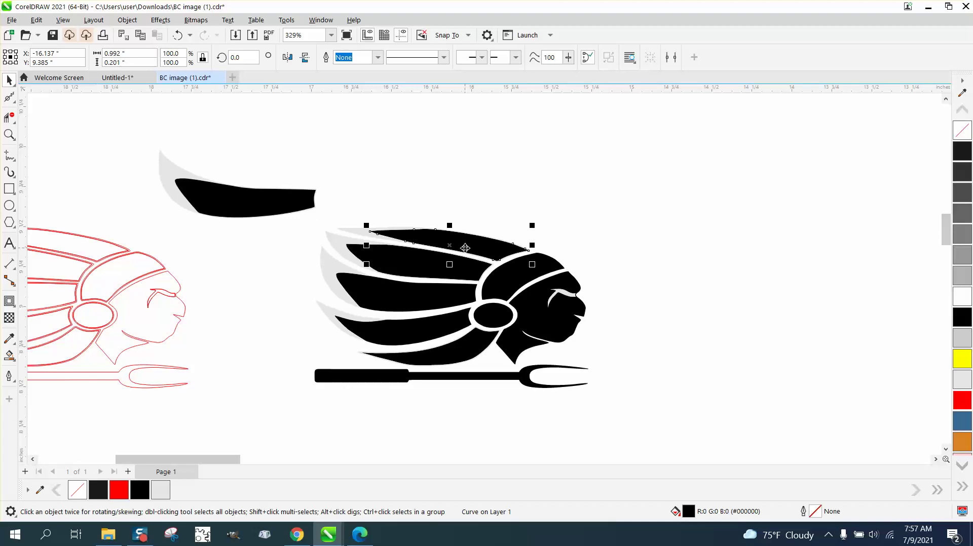
shift+click(436, 269)
shift+click(432, 300)
shift+click(467, 330)
shift+click(469, 343)
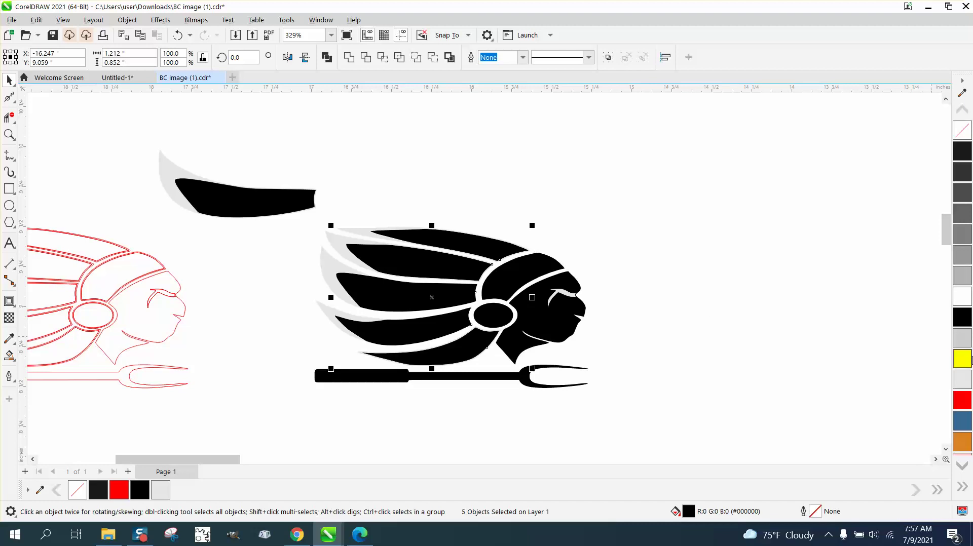
click(966, 384)
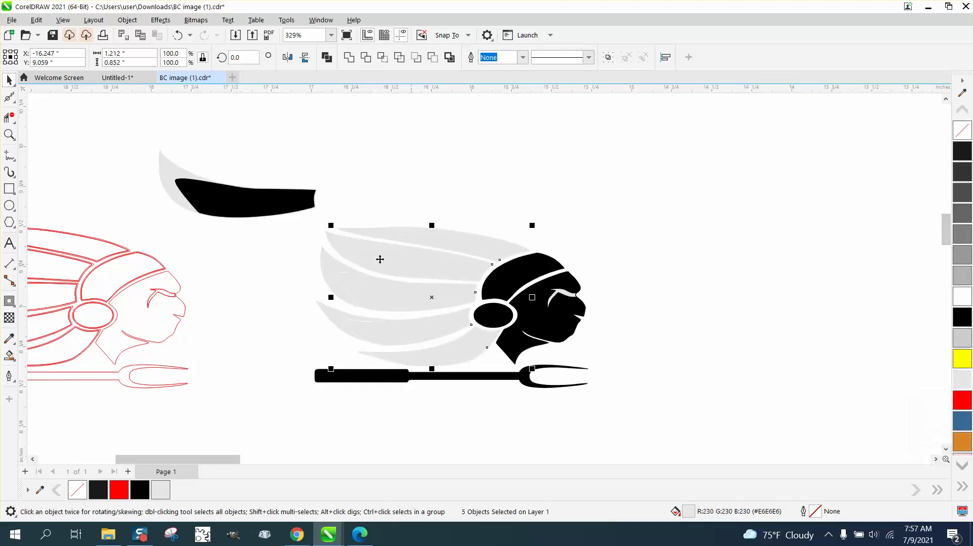
Step: Delete the loose feather pieces above the filled logo and recolour the third and fourth feathers' tip shapes black
drag(130, 124, 342, 241)
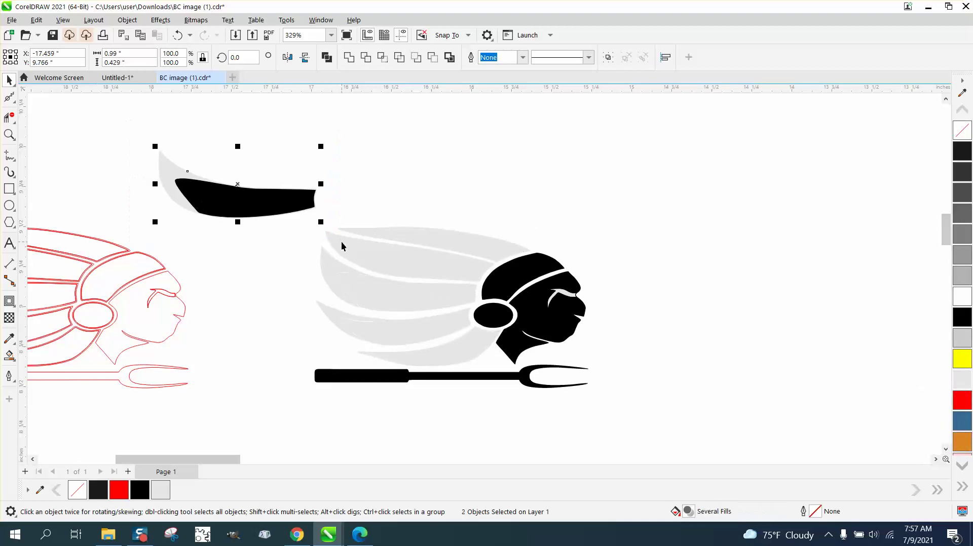
key(Delete)
drag(269, 196, 434, 393)
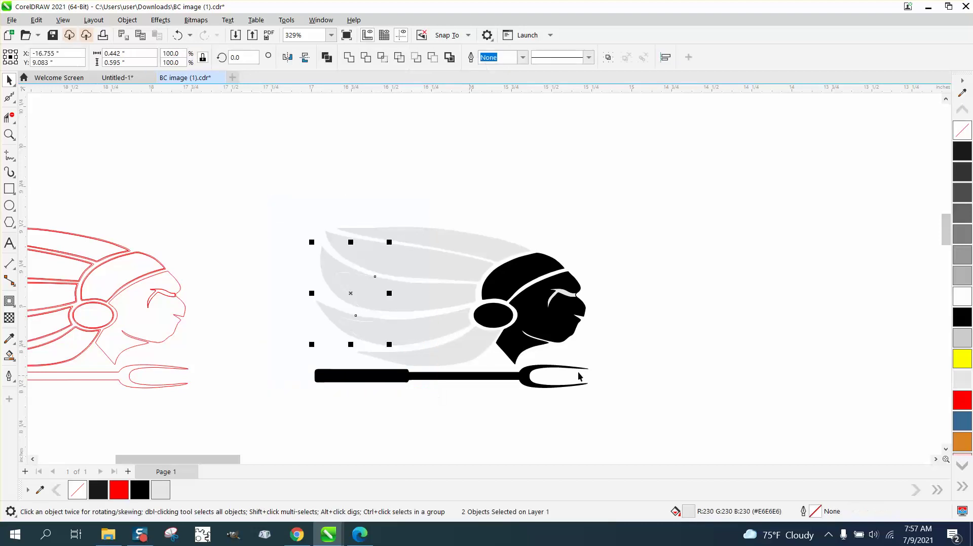
click(962, 320)
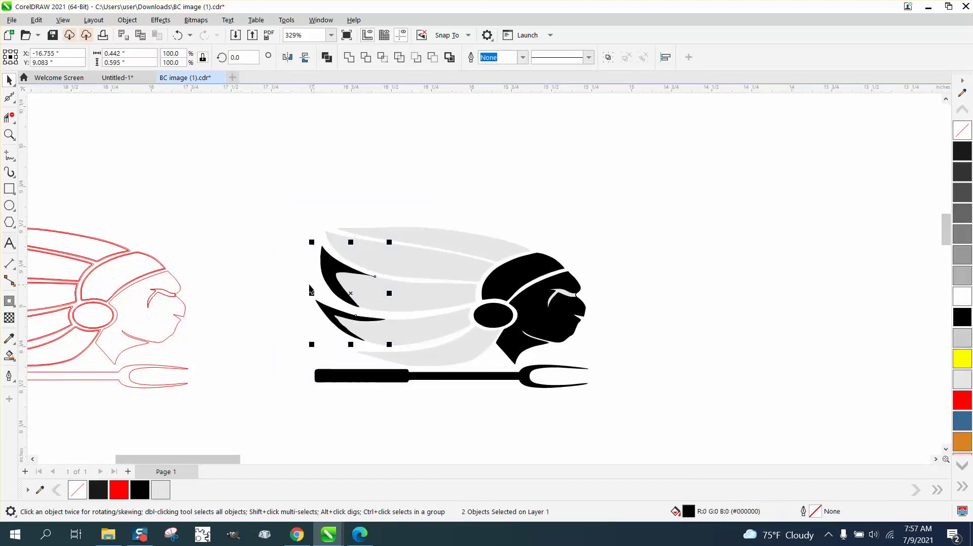
click(318, 211)
click(335, 240)
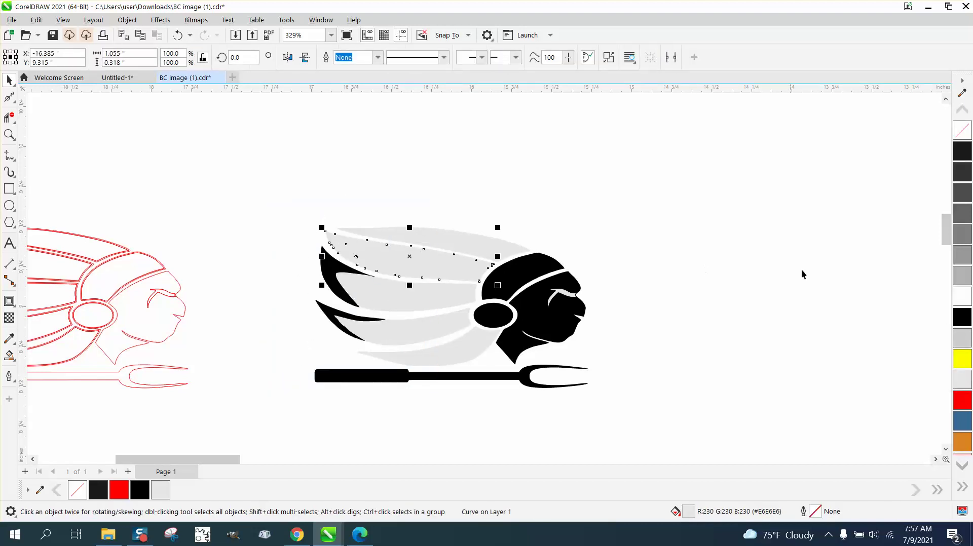
click(497, 207)
click(357, 229)
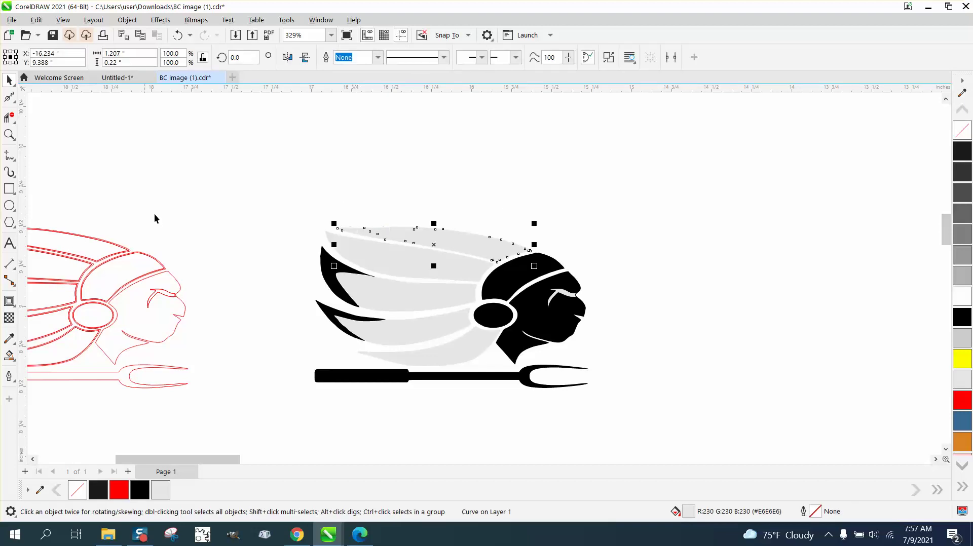
Step: Smart-fill the first and second feathers' tips black in the red outline and move each fill onto the filled logo
scroll(250, 246, down, 2)
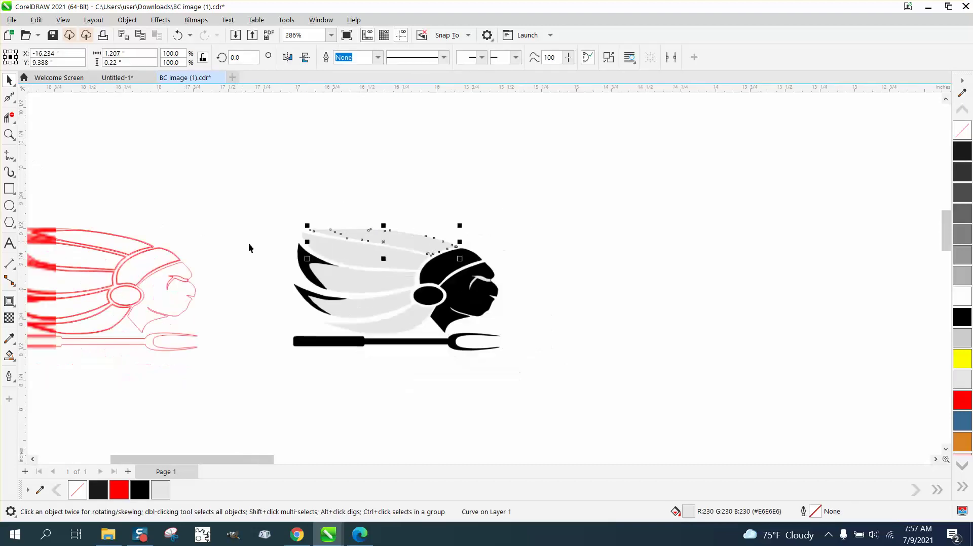
click(9, 356)
click(57, 235)
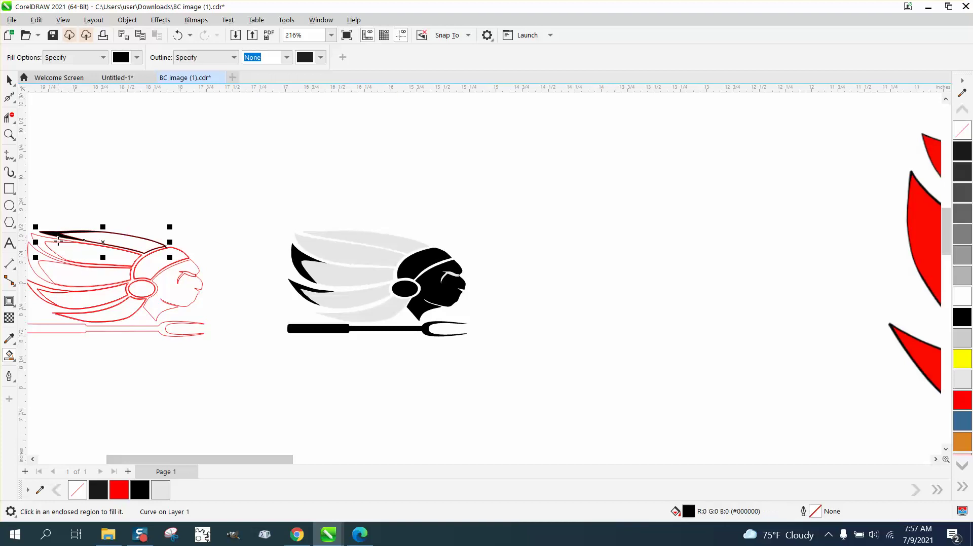
key(shift+Right)
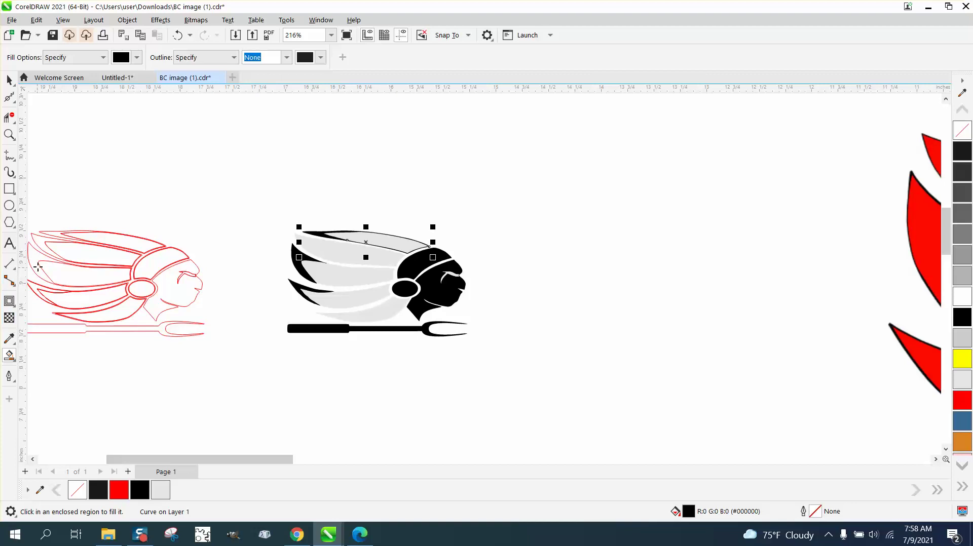
click(41, 246)
key(shift+Right)
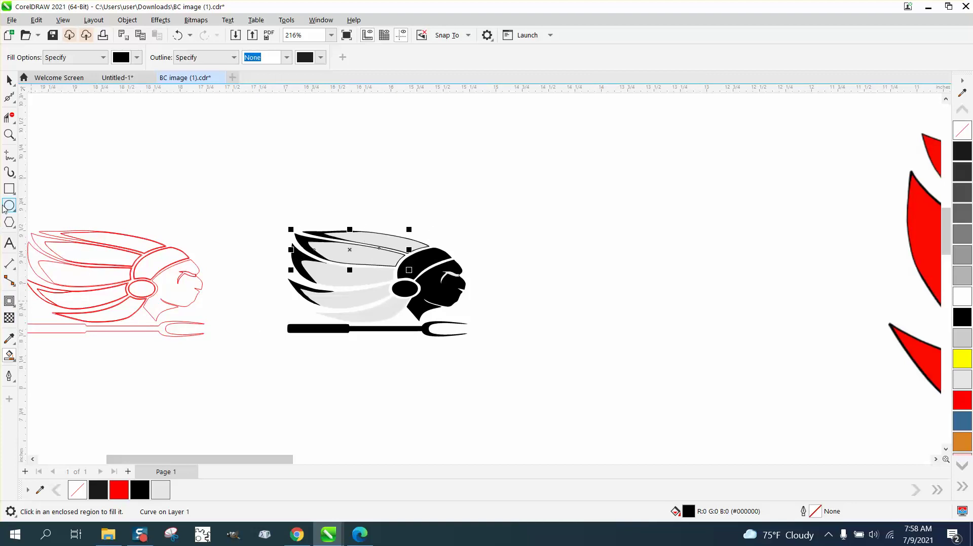
Step: Smart-fill the narrow border around the red outline's lowest feather black and move it onto the filled logo
click(9, 134)
drag(74, 235, 200, 343)
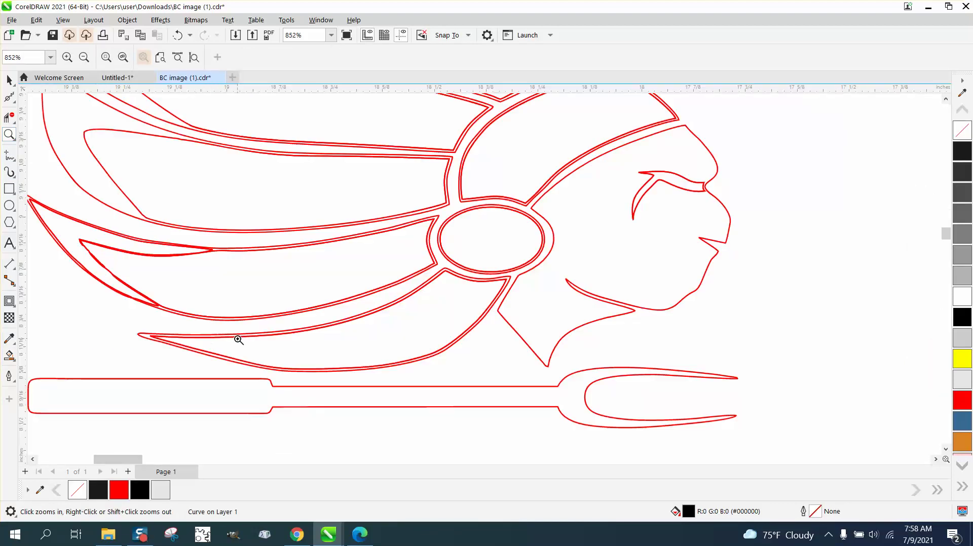
click(10, 355)
click(147, 337)
key(ctrl+z)
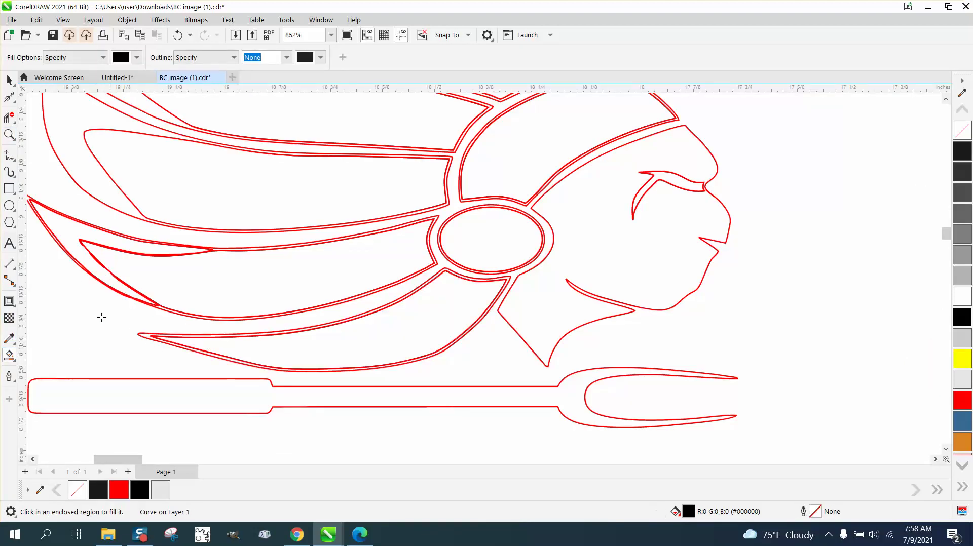
key(F4)
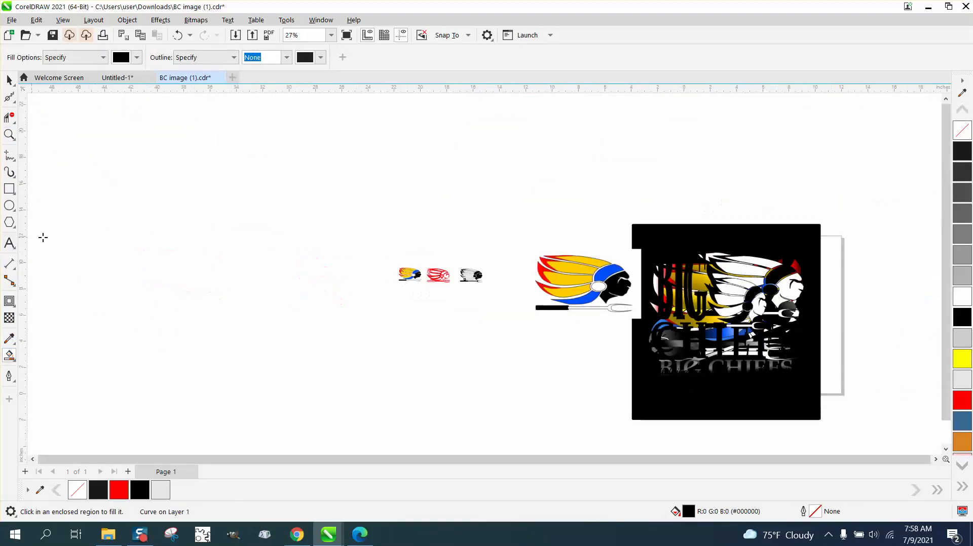
click(9, 135)
drag(456, 265, 506, 304)
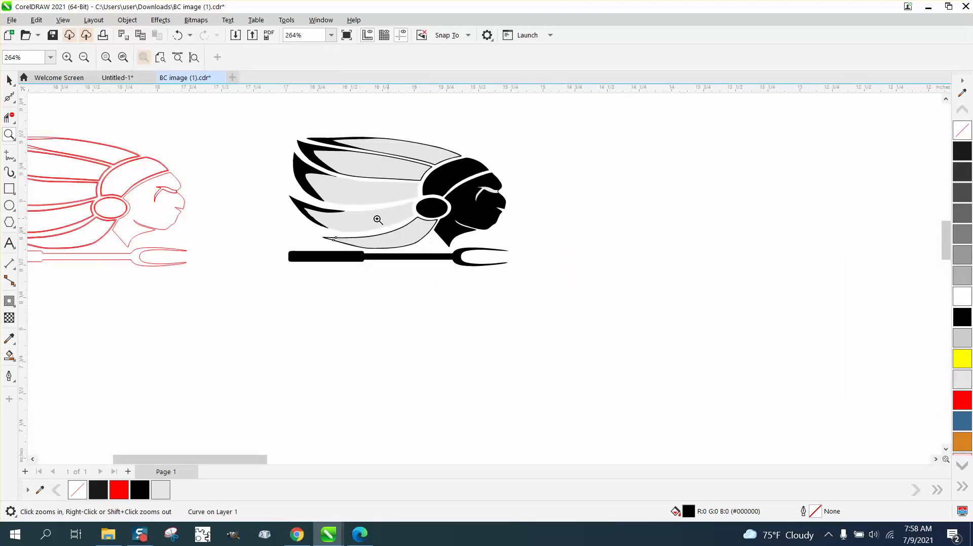
Step: Smart-fill the third feather's tip and border black in the red outline and move the fill onto the filled logo
scroll(263, 216, down, 1)
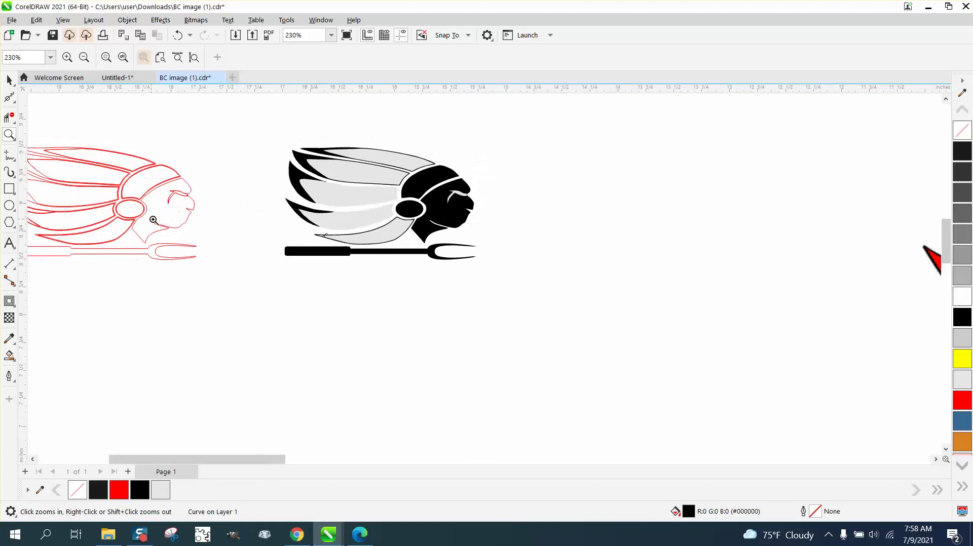
drag(50, 174, 145, 227)
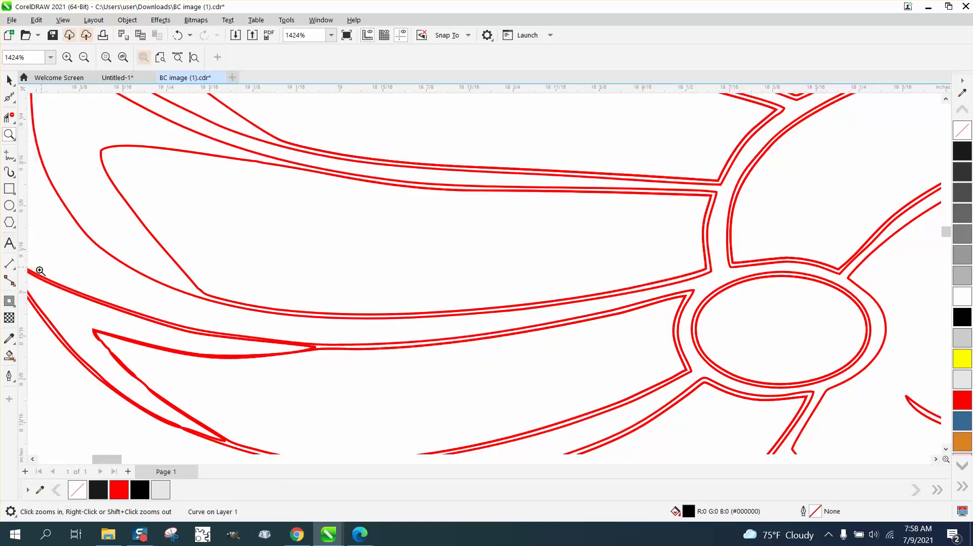
click(14, 361)
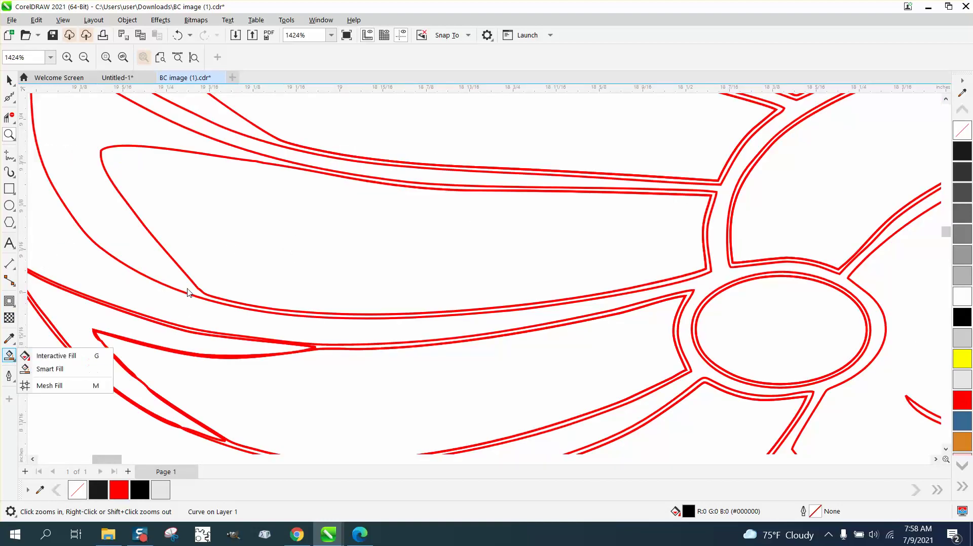
scroll(189, 287, up, 1)
scroll(180, 278, down, 2)
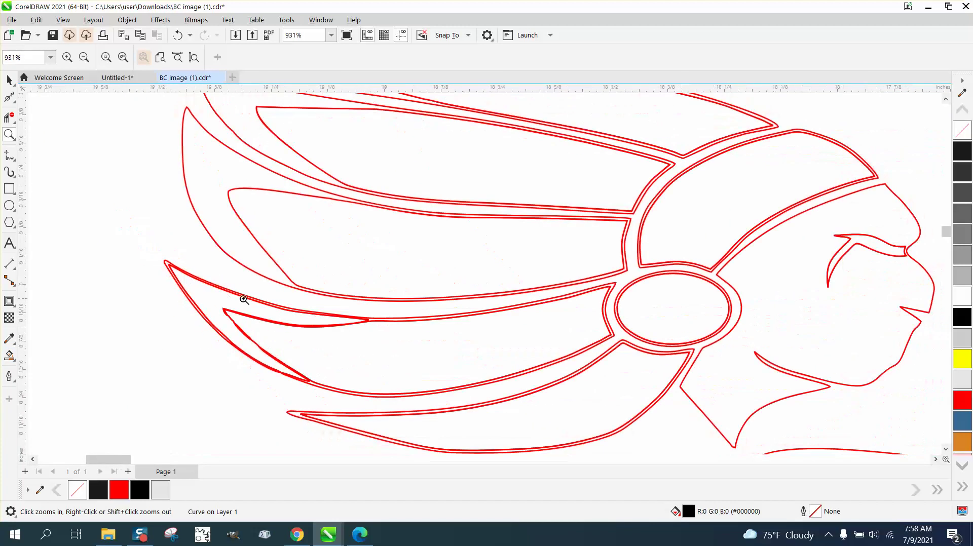
click(13, 361)
click(236, 237)
scroll(236, 236, down, 2)
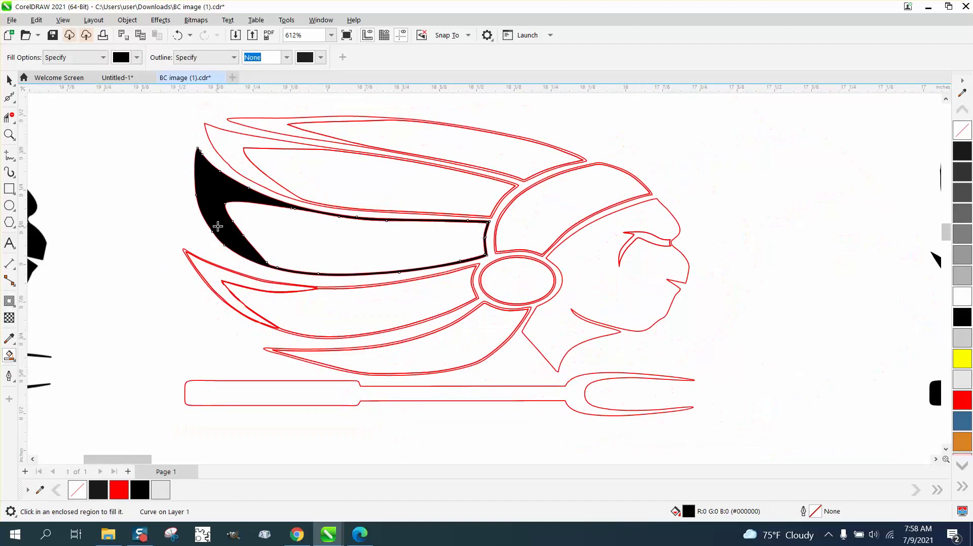
scroll(249, 233, down, 2)
key(ctrl+z)
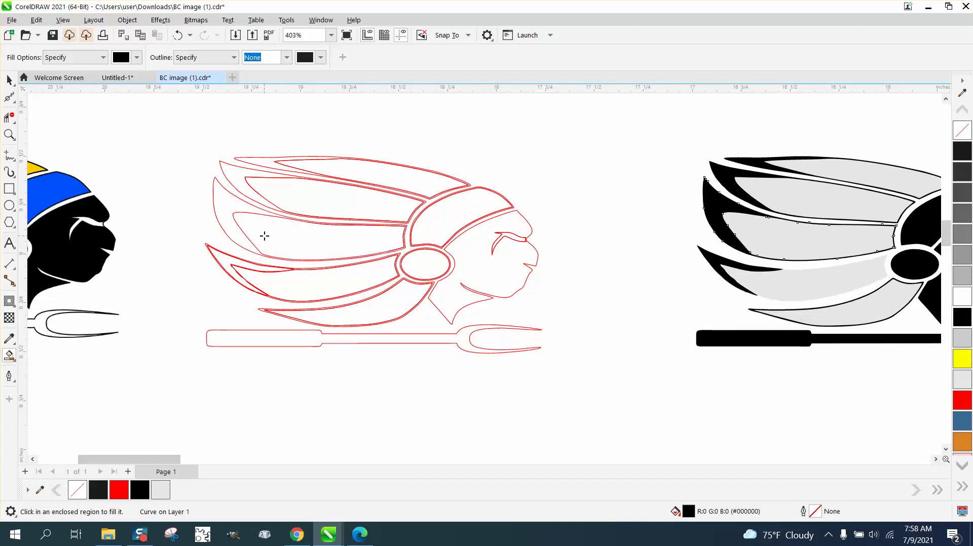
Step: Delete the doubled line segments along the upper edge of the fourth feather's red outline with Virtual Segment Delete
key(z)
drag(169, 239, 318, 314)
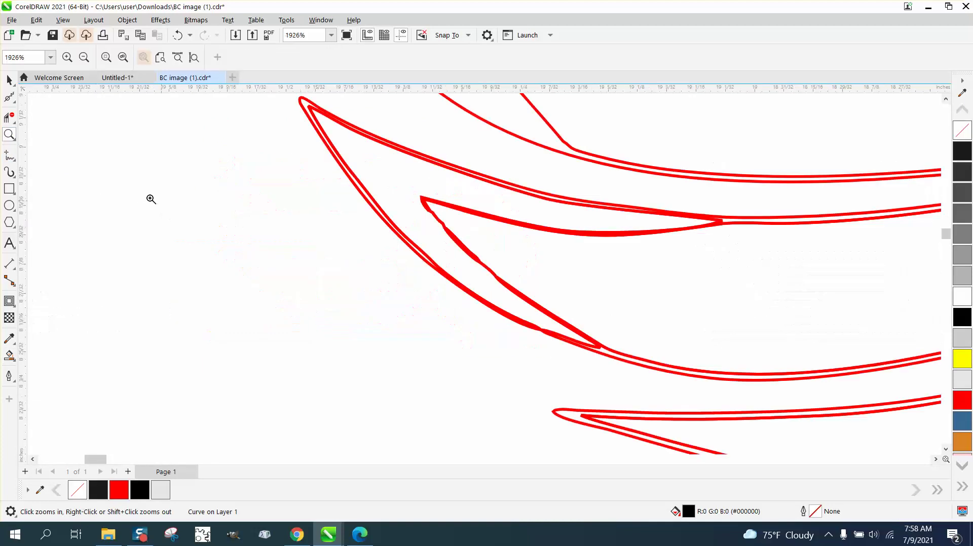
click(9, 117)
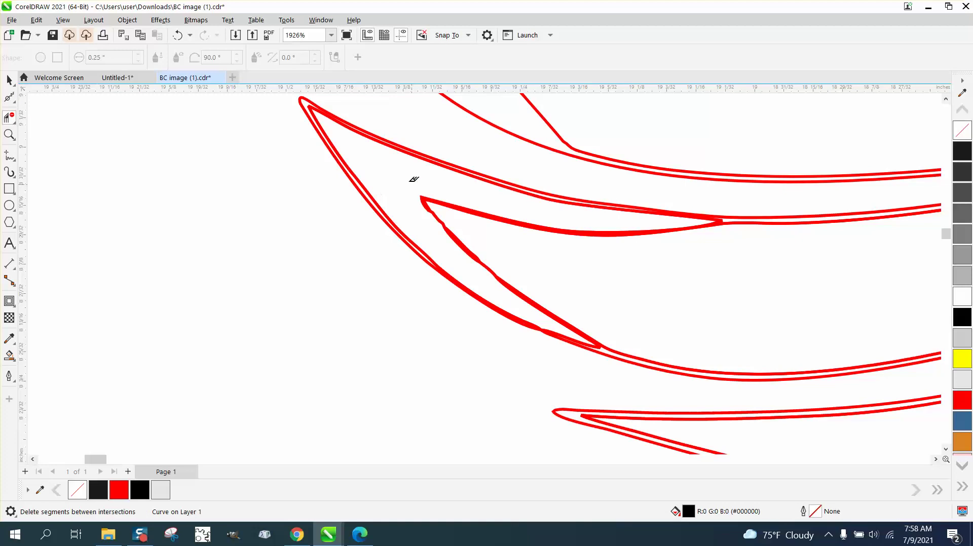
click(404, 147)
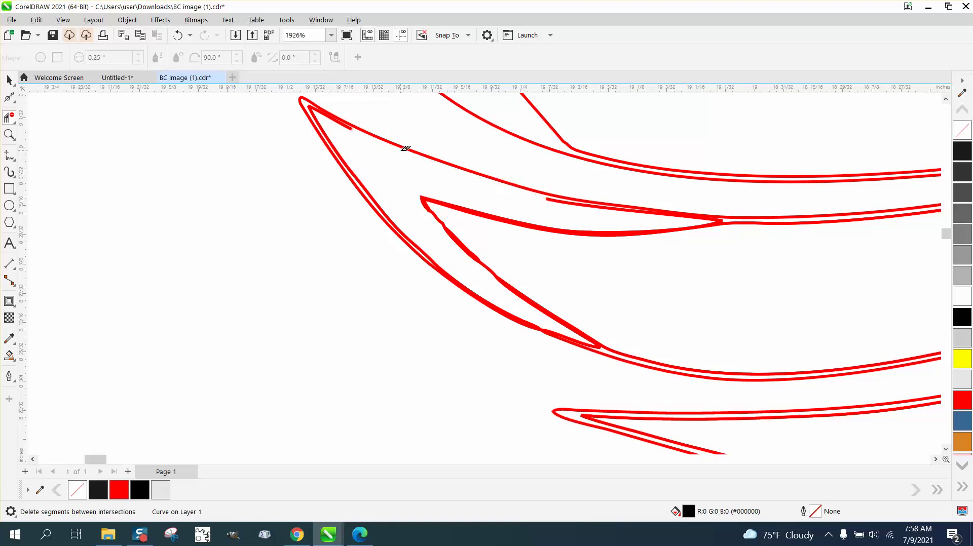
click(575, 200)
click(715, 214)
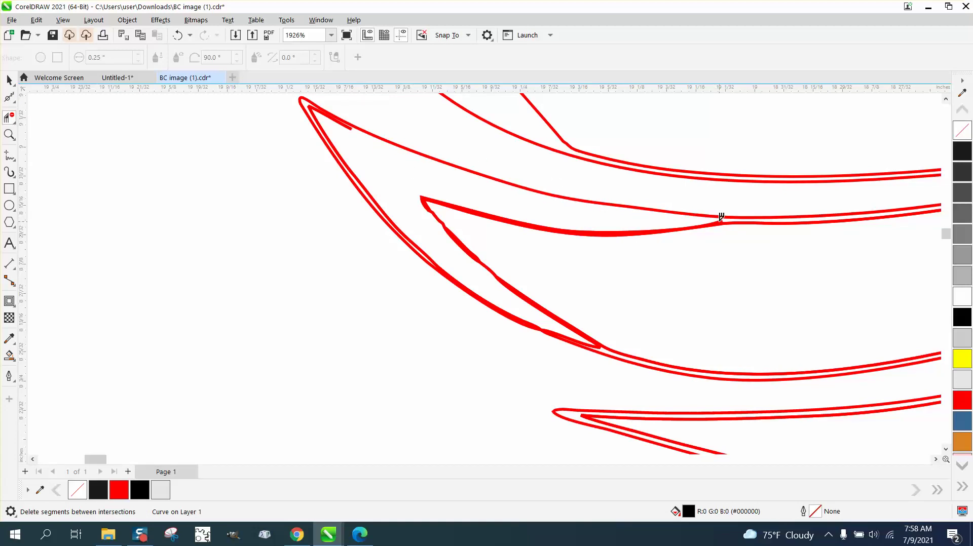
click(721, 219)
click(347, 123)
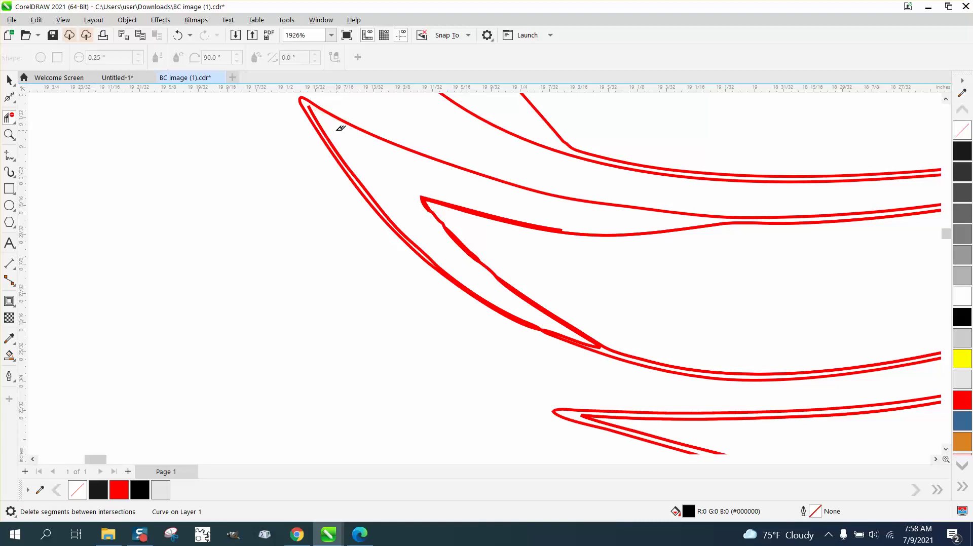
Step: Delete the doubled line segments along the lower outer edge of the fourth feather's tip
click(328, 133)
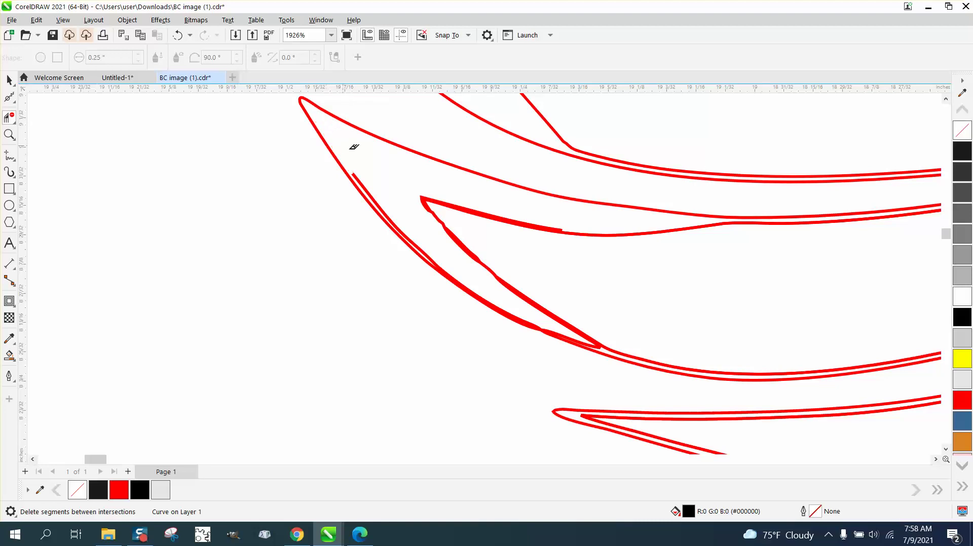
click(377, 196)
click(564, 338)
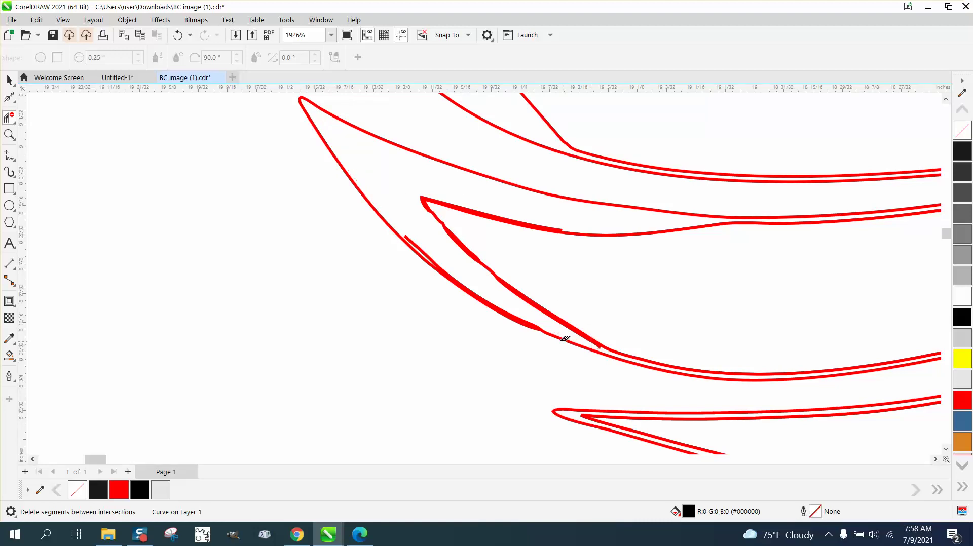
click(535, 321)
click(490, 306)
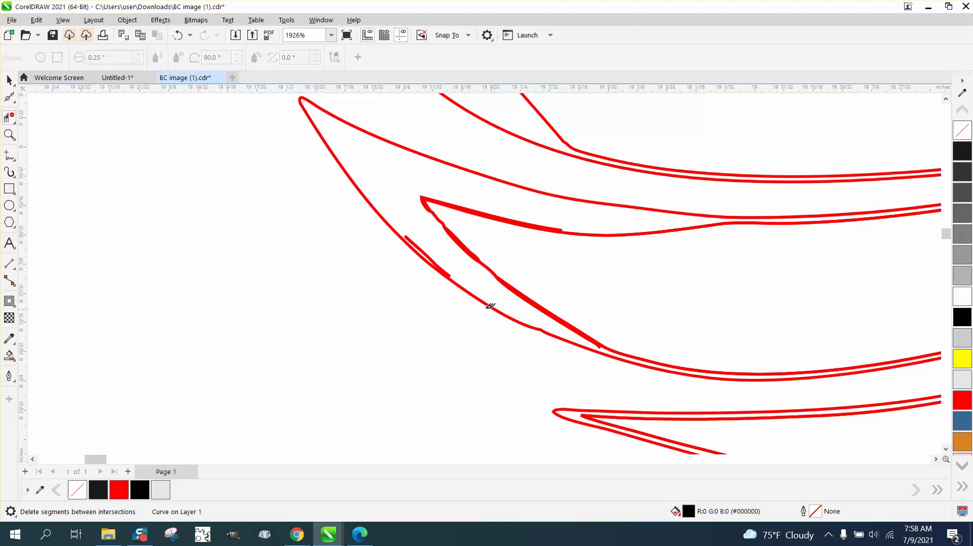
click(430, 258)
Step: Delete the doubled segments along the inner curves of the fourth feather's tip, undoing the last unwanted deletion
click(455, 232)
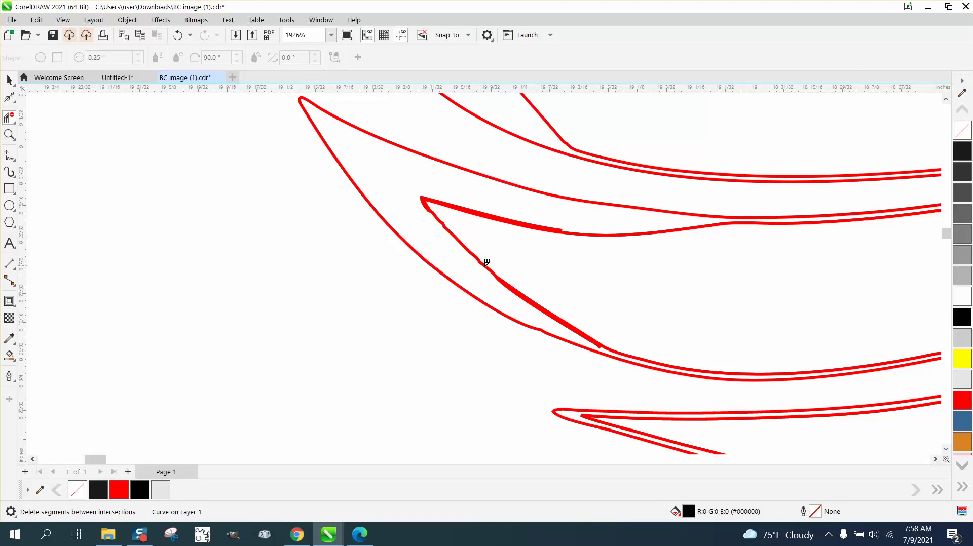
click(513, 288)
click(593, 339)
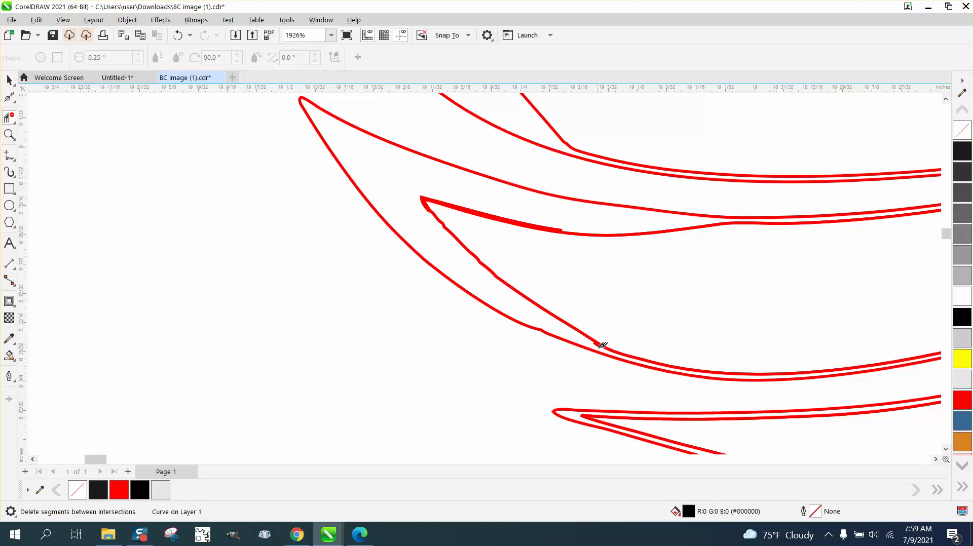
click(559, 226)
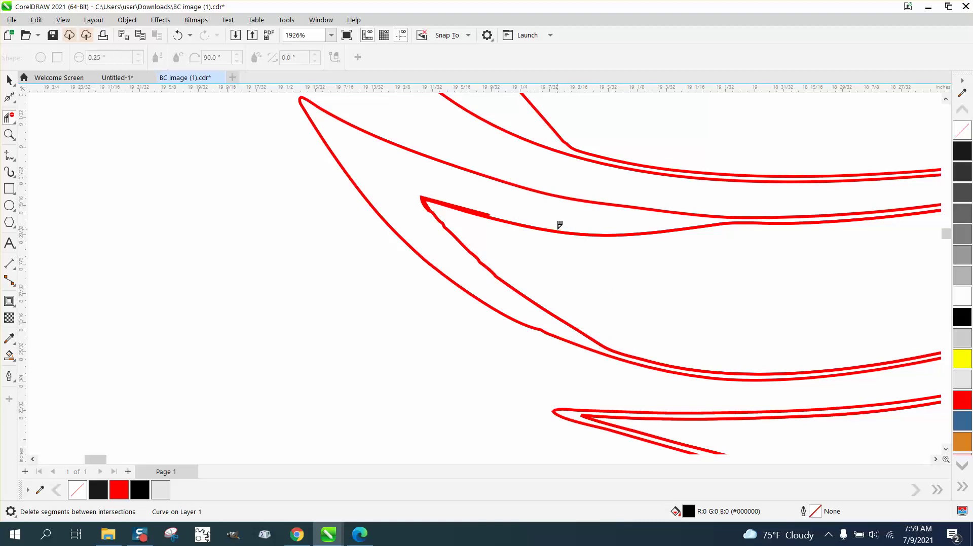
click(480, 210)
click(428, 205)
click(177, 35)
Step: Smart-fill the fourth feather's cleaned tip black, move it onto the filled logo, and check the assembled logo
click(11, 356)
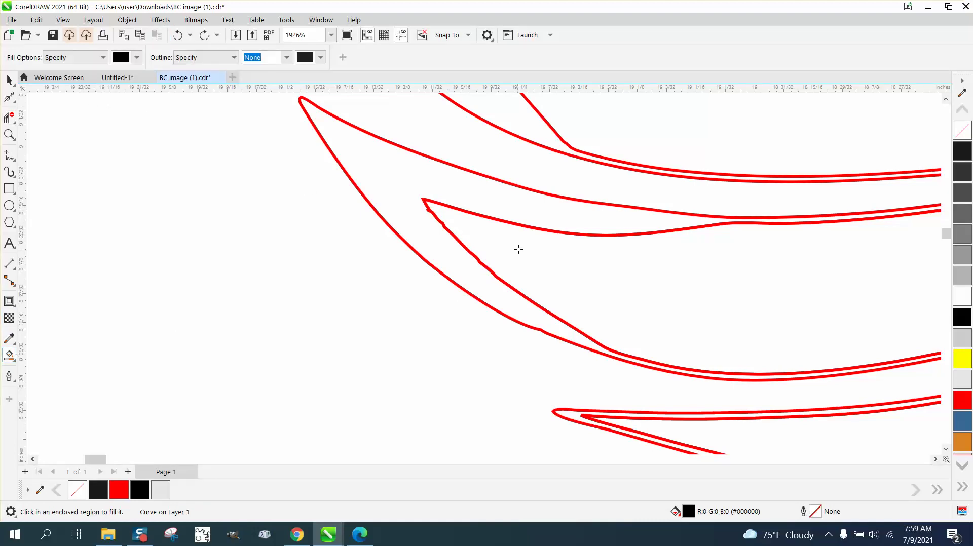
click(419, 223)
scroll(213, 210, down, 5)
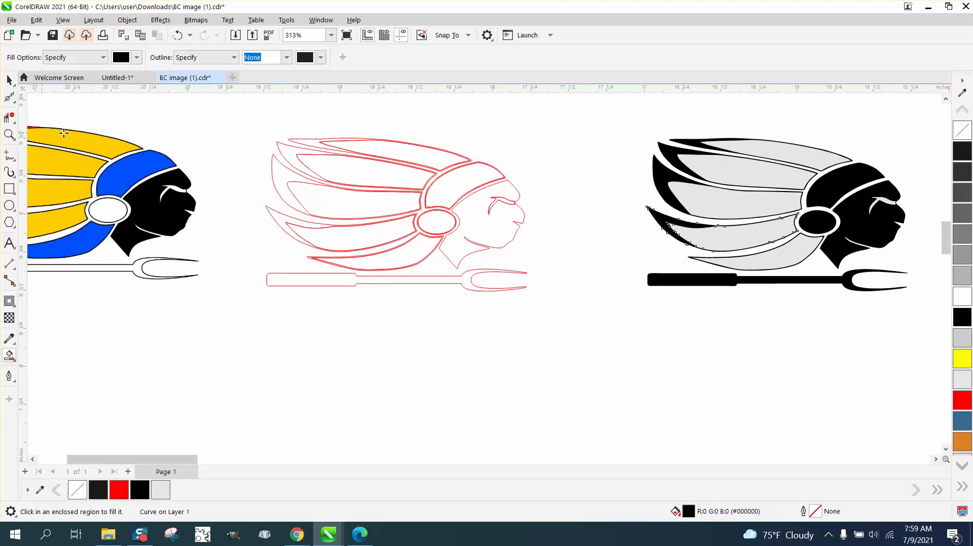
click(9, 134)
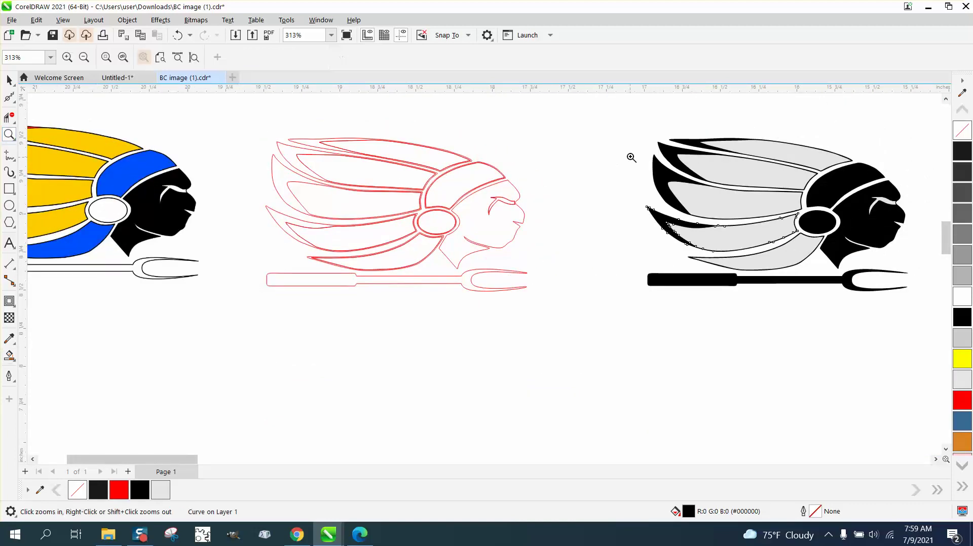
drag(621, 122, 939, 336)
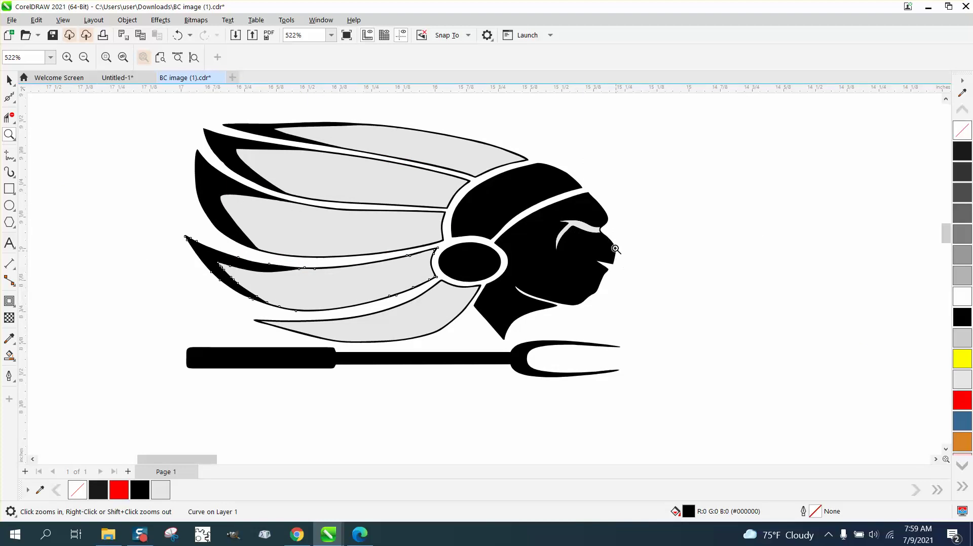
scroll(539, 239, down, 2)
right_click(553, 252)
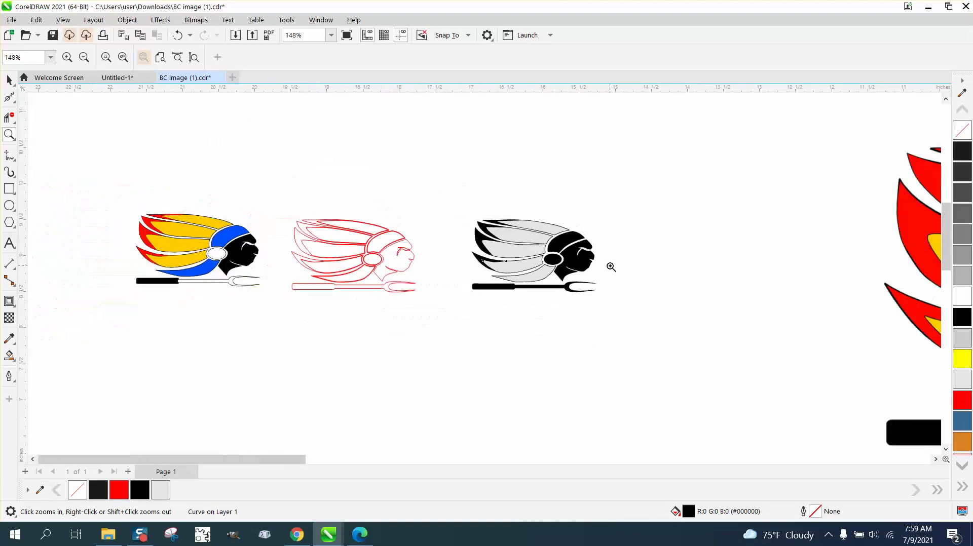
Step: Delete the small colour logo and the red outline logo beside the filled black and grey version
click(10, 79)
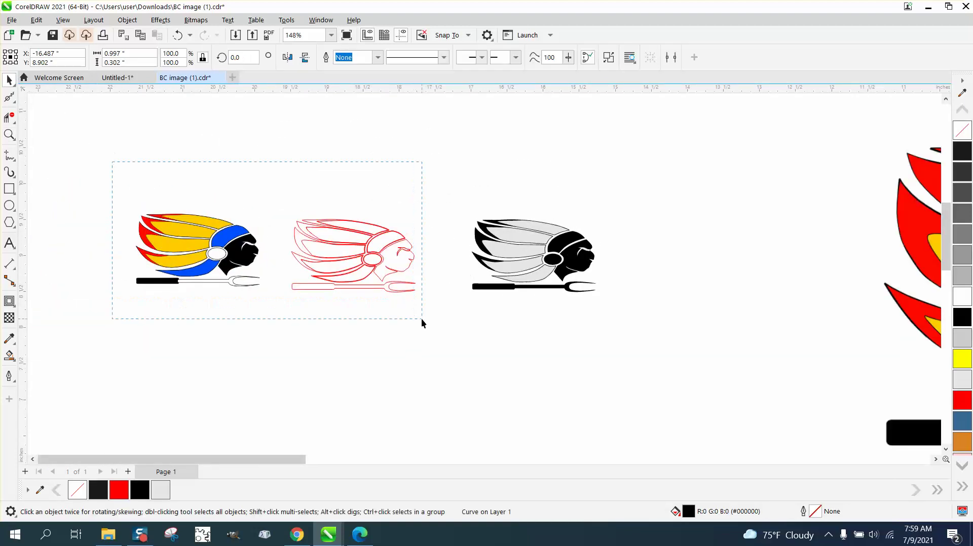
drag(421, 319, 423, 321)
key(Delete)
Step: Enlarge the black and grey logo to about 10.8 in wide and move it well clear of the remaining artwork
scroll(522, 370, down, 1)
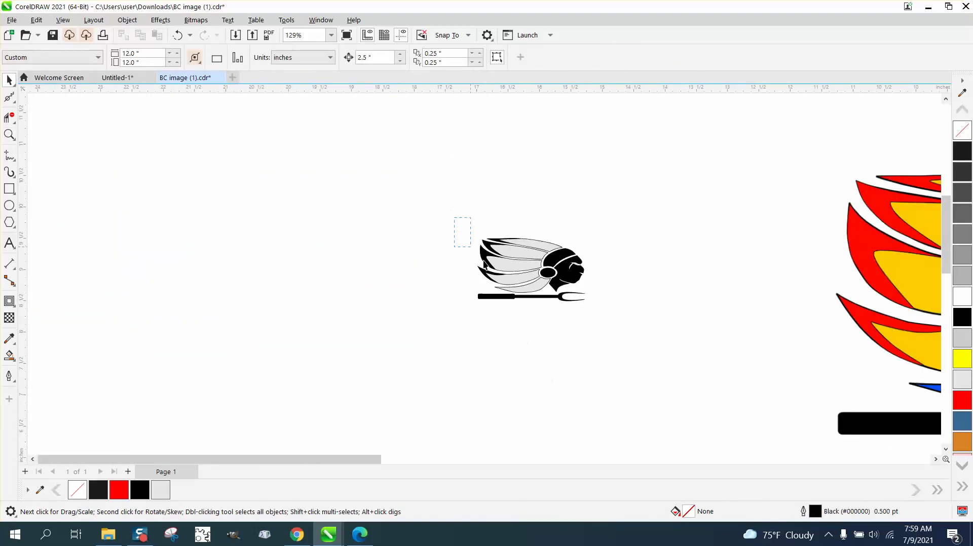
drag(485, 264, 564, 320)
scroll(284, 213, down, 2)
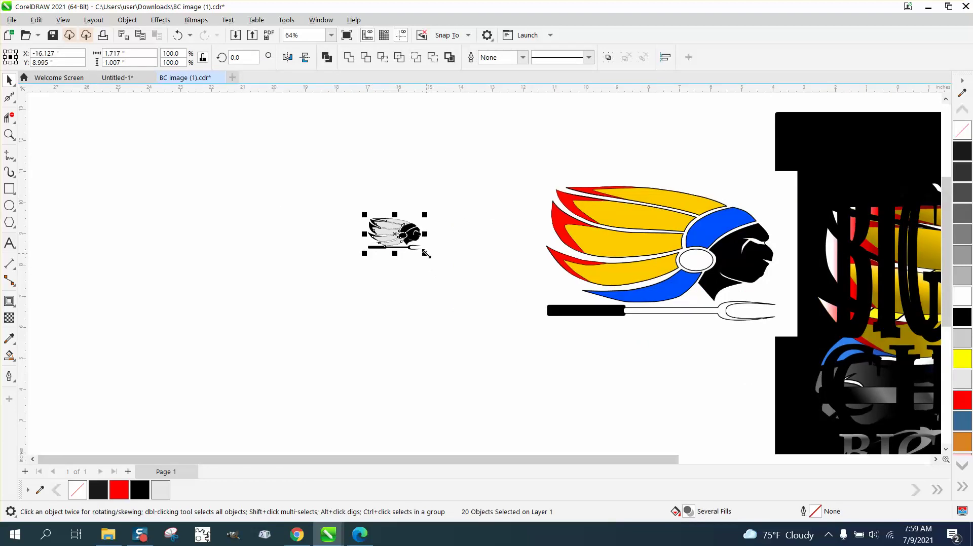
drag(426, 254, 714, 423)
scroll(568, 322, down, 1)
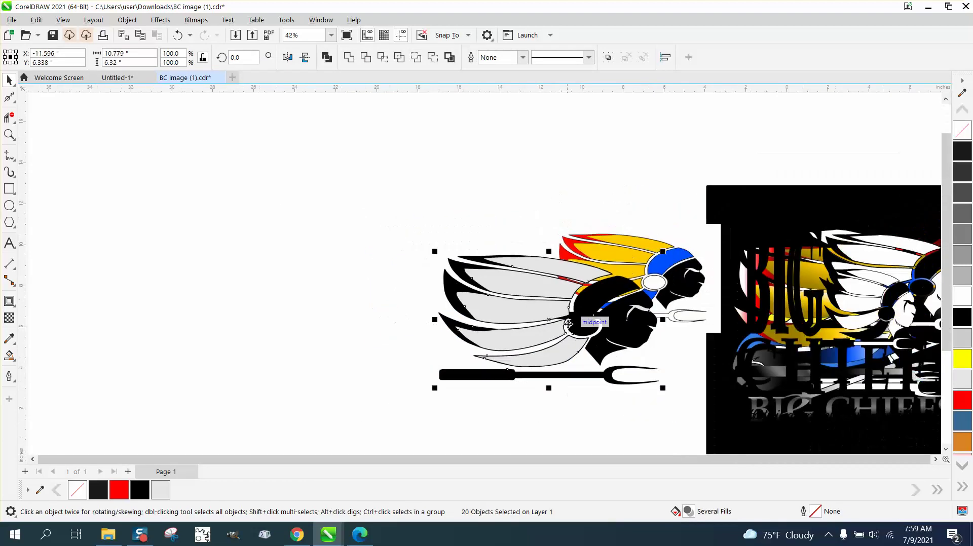
drag(568, 322, 187, 163)
scroll(365, 276, down, 3)
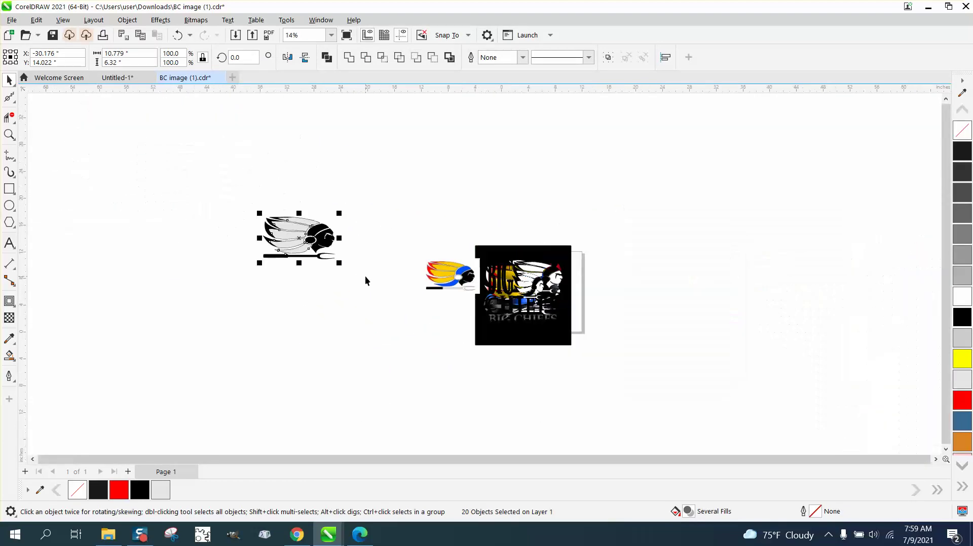
Step: Delete the large colour logo beside the black poster artwork
scroll(364, 281, down, 1)
drag(399, 238, 567, 374)
key(Delete)
Step: Unlock the Layer 2 copy object in the black poster artwork, accepting the SVG warning
click(478, 304)
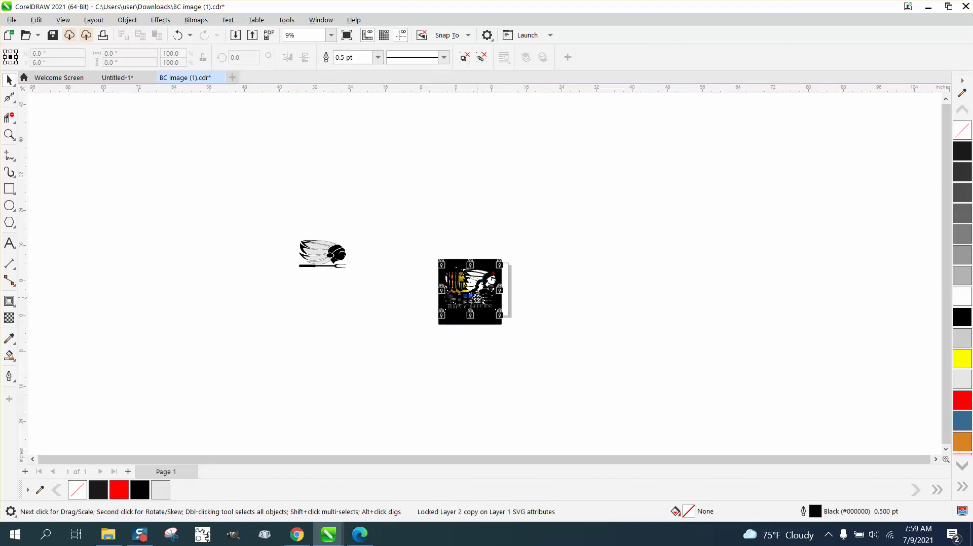
click(134, 22)
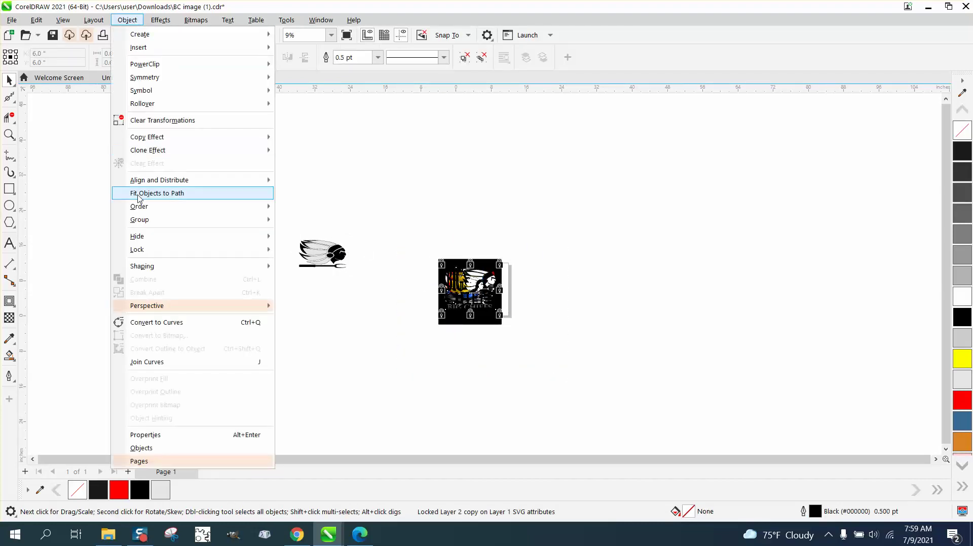
mouse_move(138, 251)
click(330, 262)
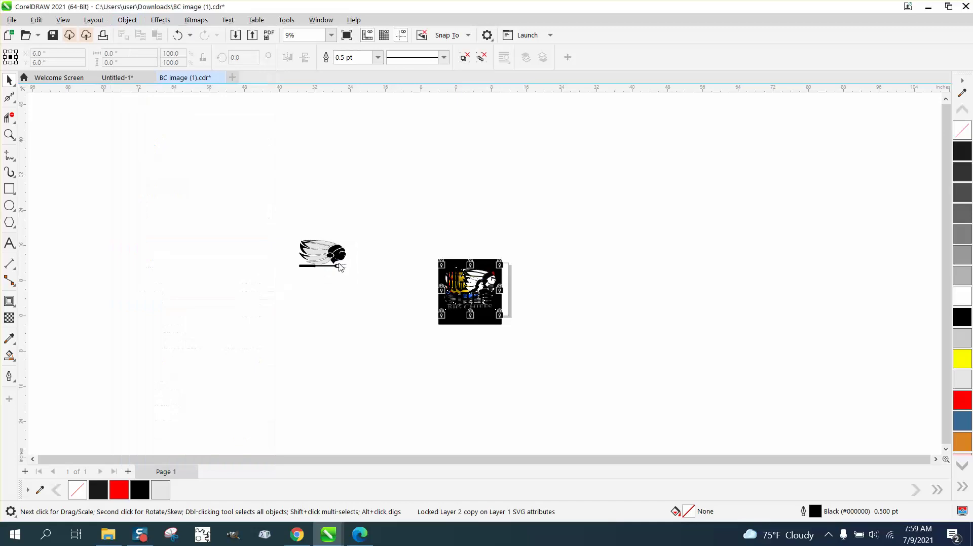
click(536, 289)
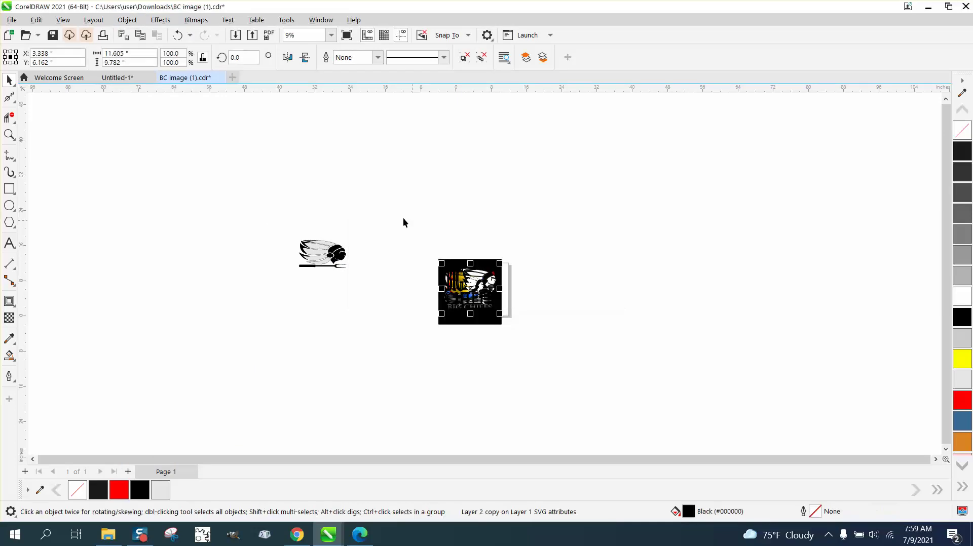
click(581, 358)
Step: Unlock the remaining locked layers of the black poster artwork, accepting the SVG warning, and delete the artwork
click(484, 314)
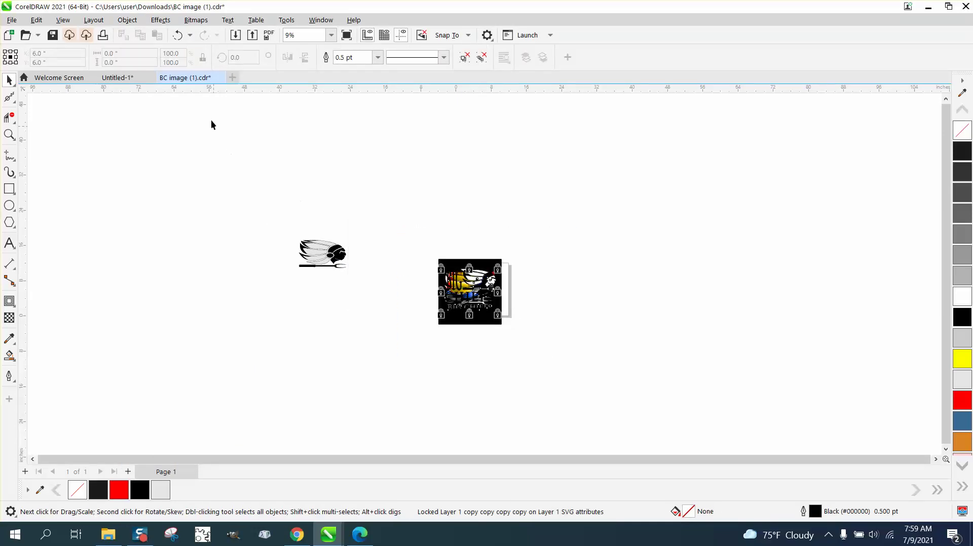
click(127, 20)
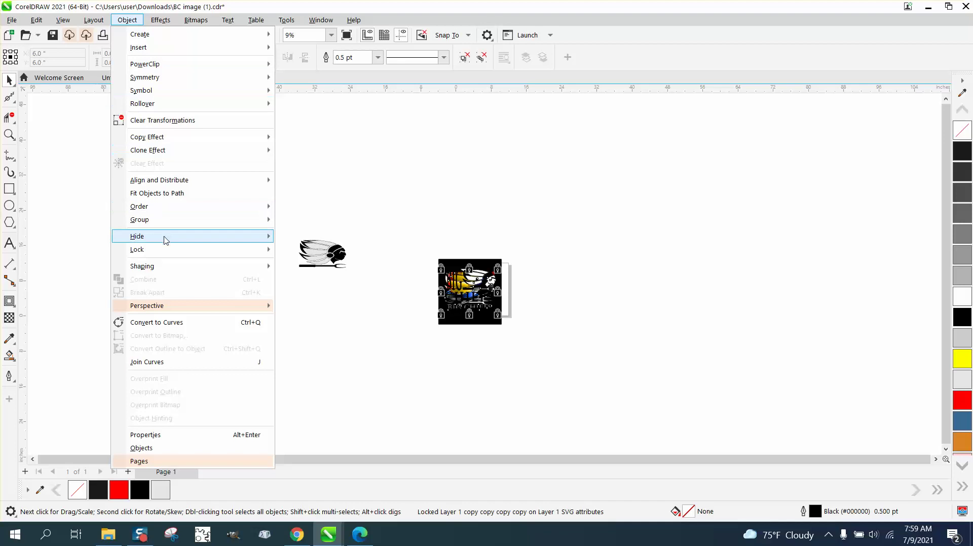
mouse_move(164, 250)
click(296, 278)
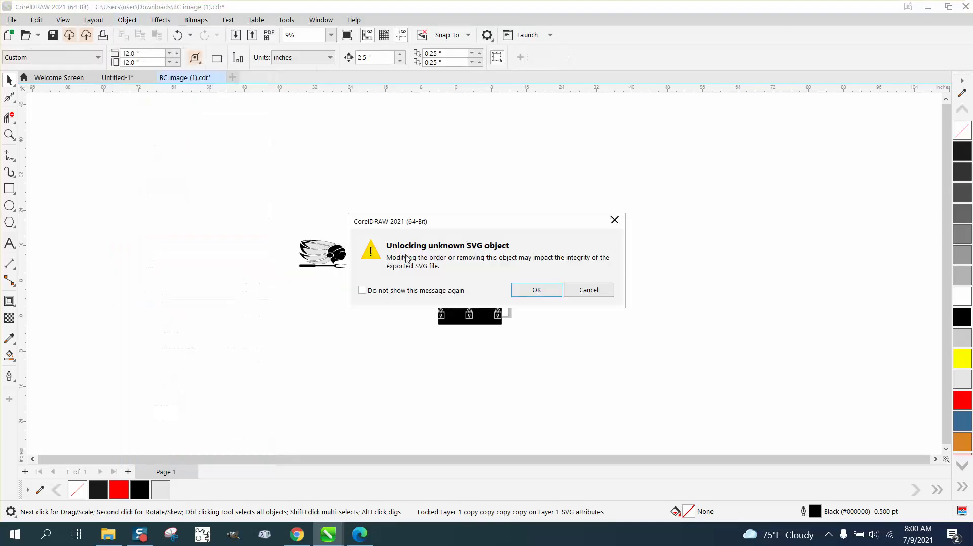
click(536, 290)
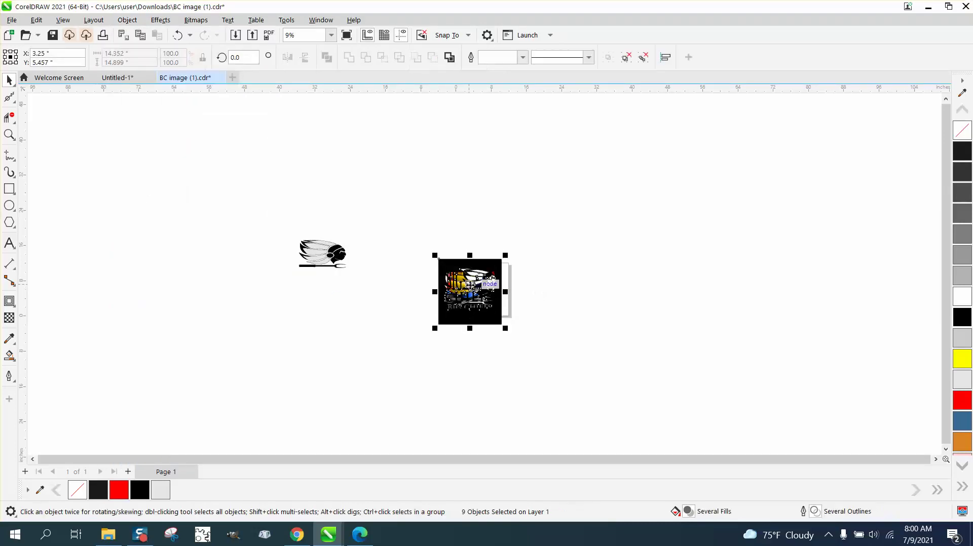
click(361, 269)
Step: Place the finished logo in the upper part of the page at about 7.3 by 4.3 in
drag(376, 288, 475, 285)
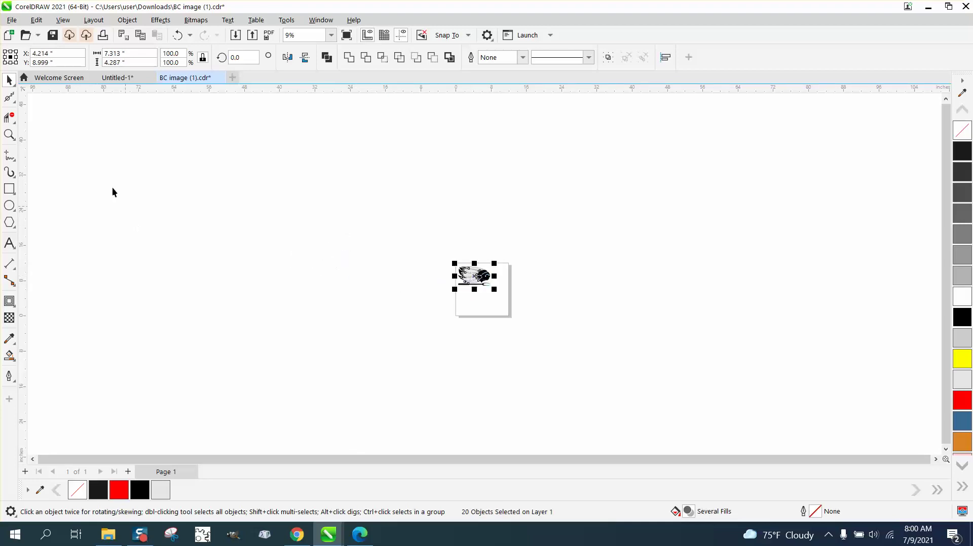
click(9, 134)
mouse_move(432, 256)
mouse_down()
mouse_move(528, 295)
mouse_move(541, 289)
mouse_up()
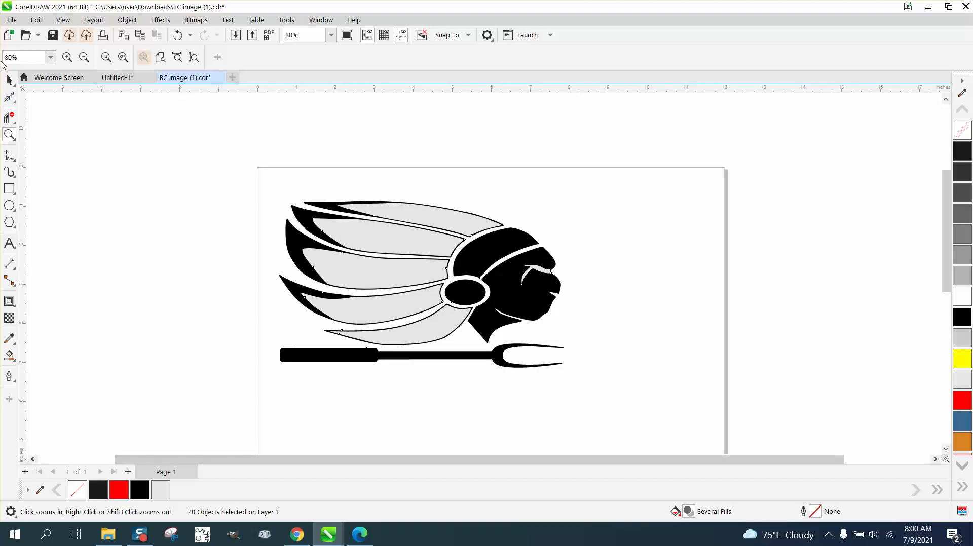
click(10, 80)
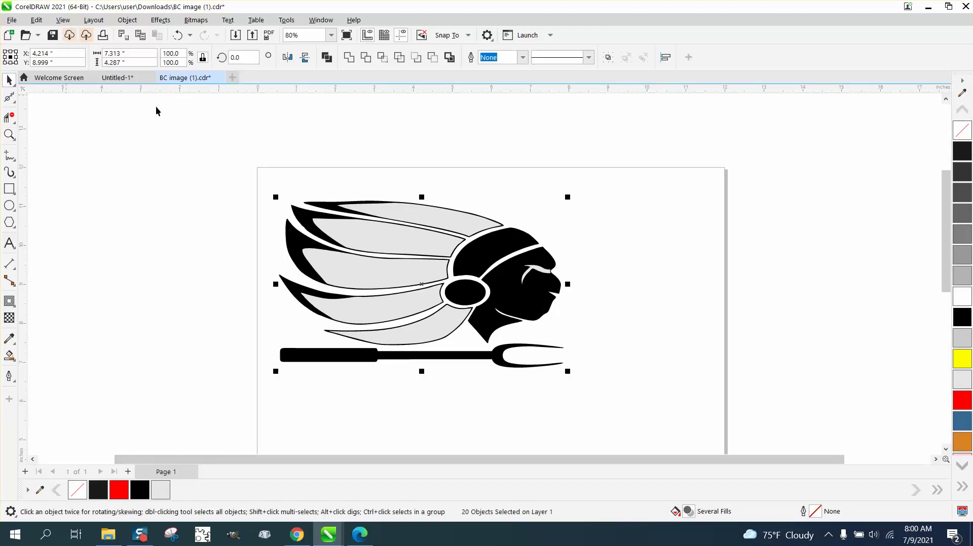
click(245, 207)
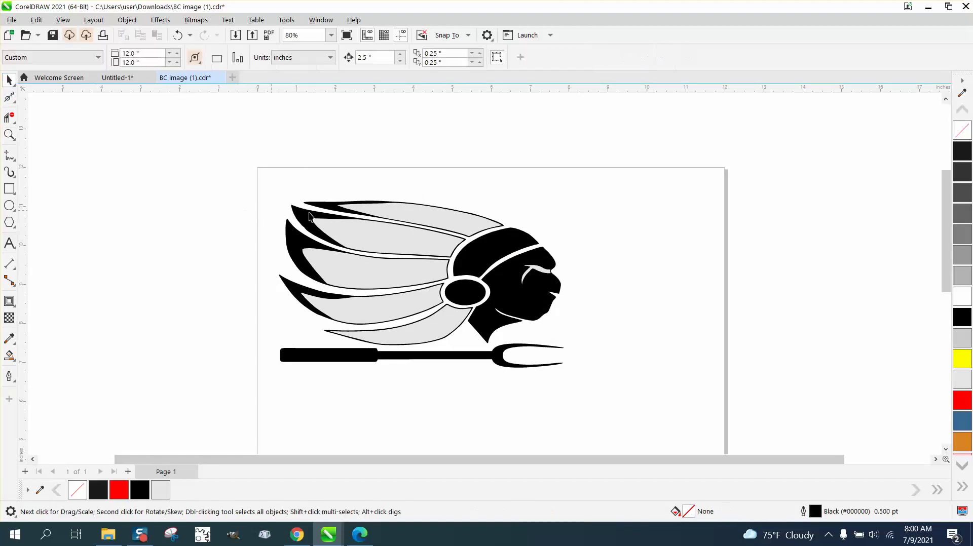
Step: Try a 1 in nudge distance by nudging the top feather's grey fill upward, and undo the nudge
click(456, 226)
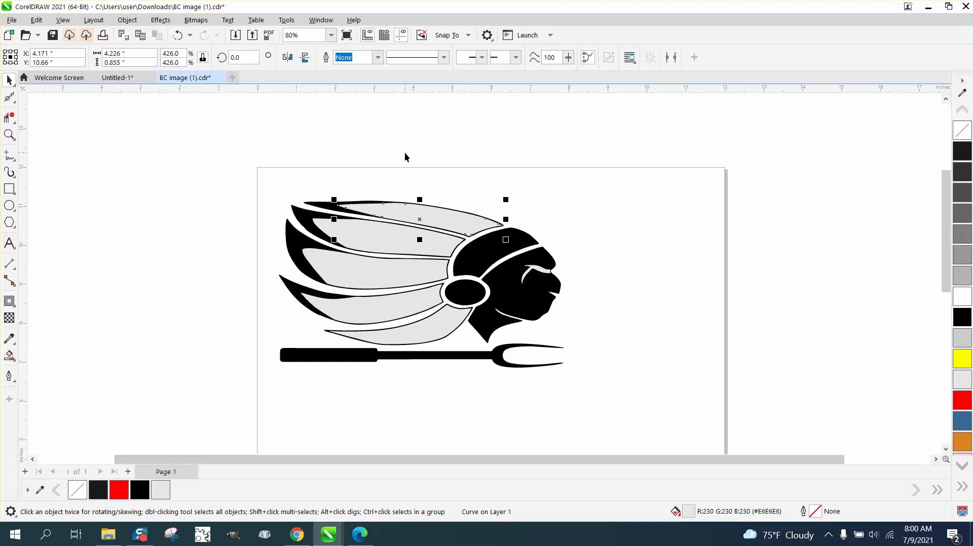
click(269, 155)
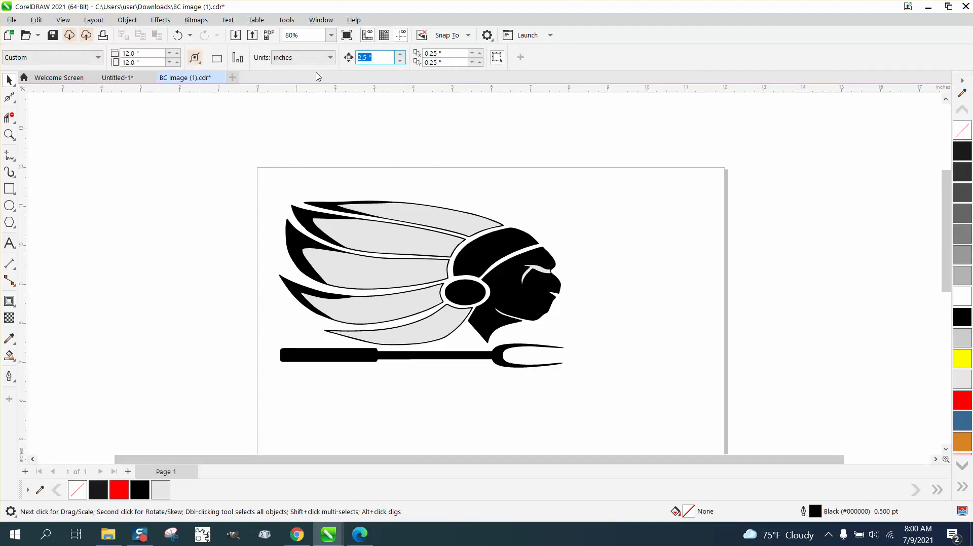
text(1)
click(454, 220)
key(Up)
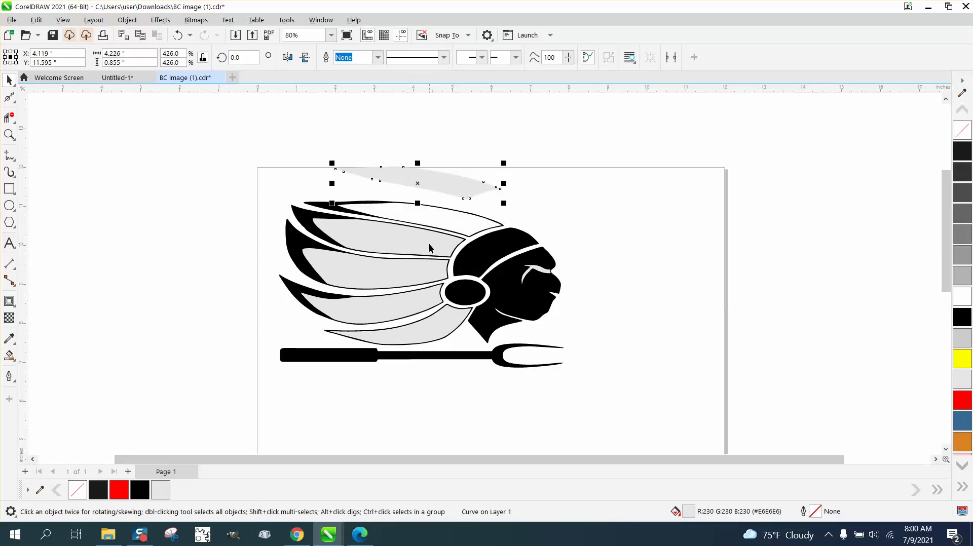
click(177, 35)
Step: Set the document's nudge distance to 2 in
click(276, 133)
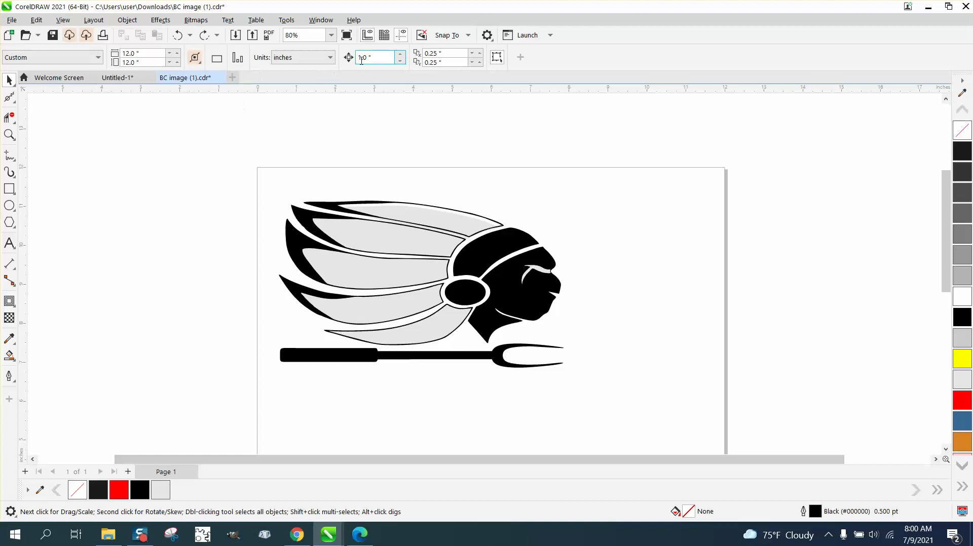
text(2)
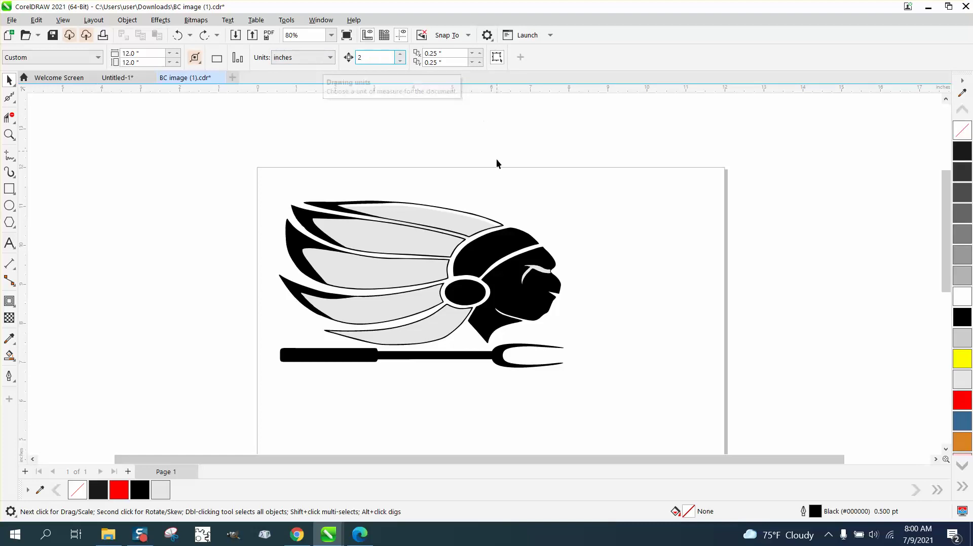
key(Return)
Step: Nudge the light grey fills of all five feathers upward by 2 in, one after another
click(465, 231)
key(Up)
click(380, 238)
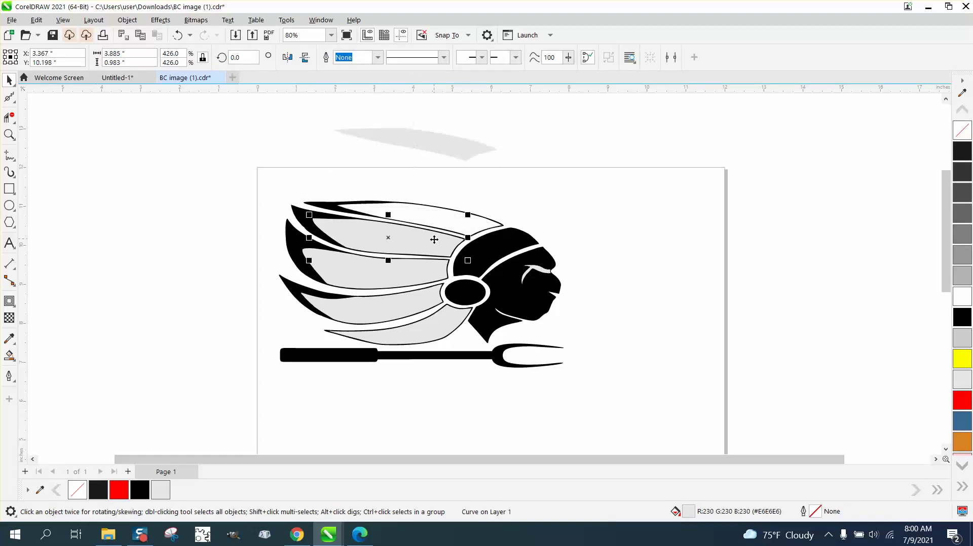
key(Up)
click(416, 269)
key(Up)
click(420, 306)
key(Up)
click(437, 324)
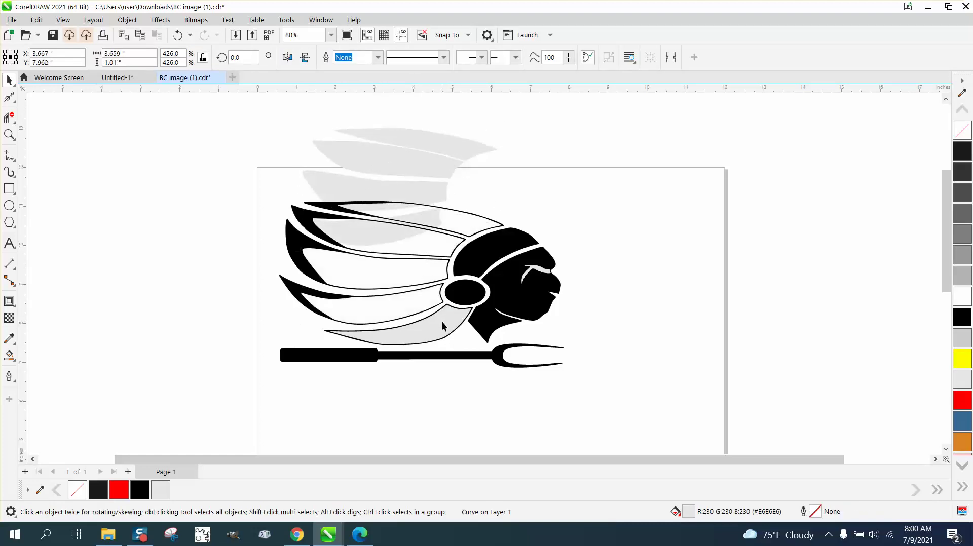
key(Up)
Step: Select the displaced grey fills along with the two upper feathers and nudge them all up 2 in
drag(509, 134, 421, 264)
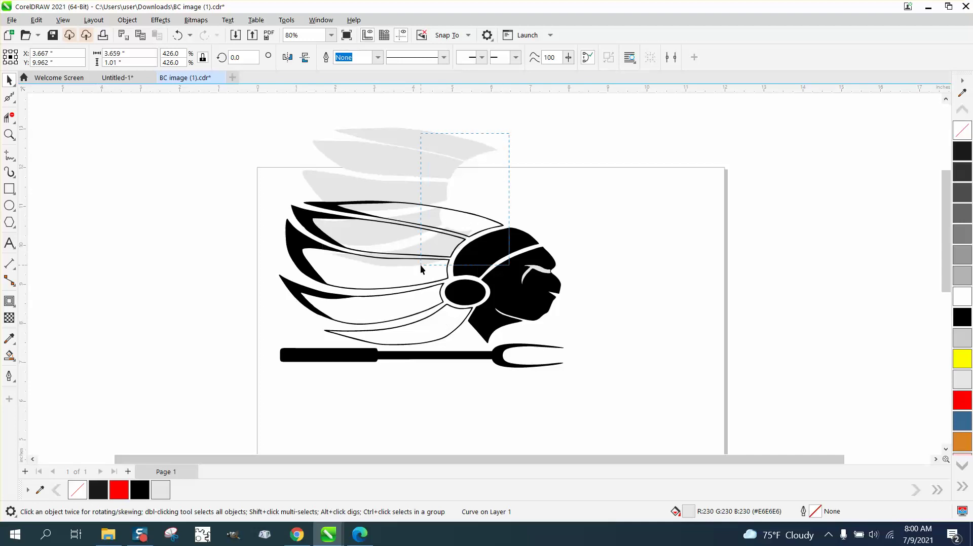
drag(301, 269, 281, 279)
key(Up)
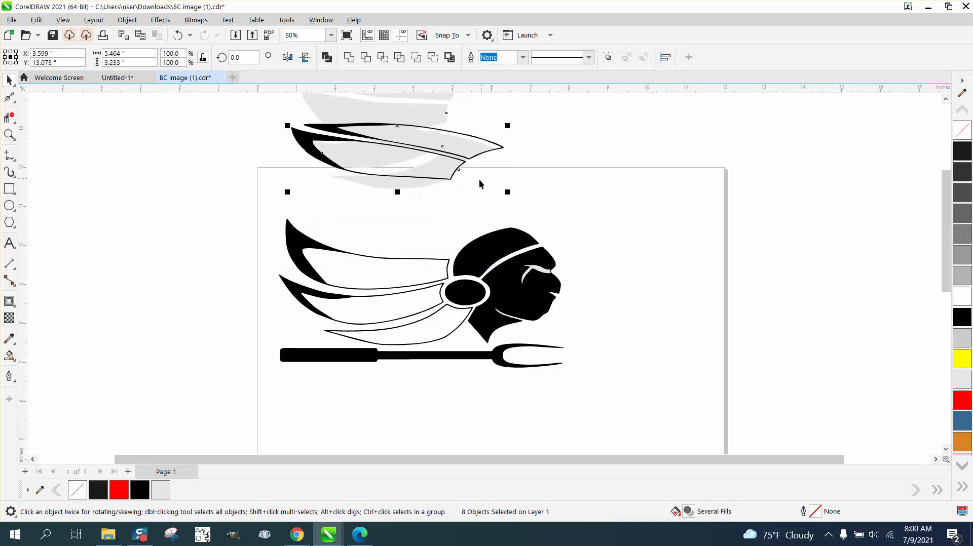
Step: Nudge the black shapes of the two upper feathers back down onto the logo
click(430, 192)
click(444, 180)
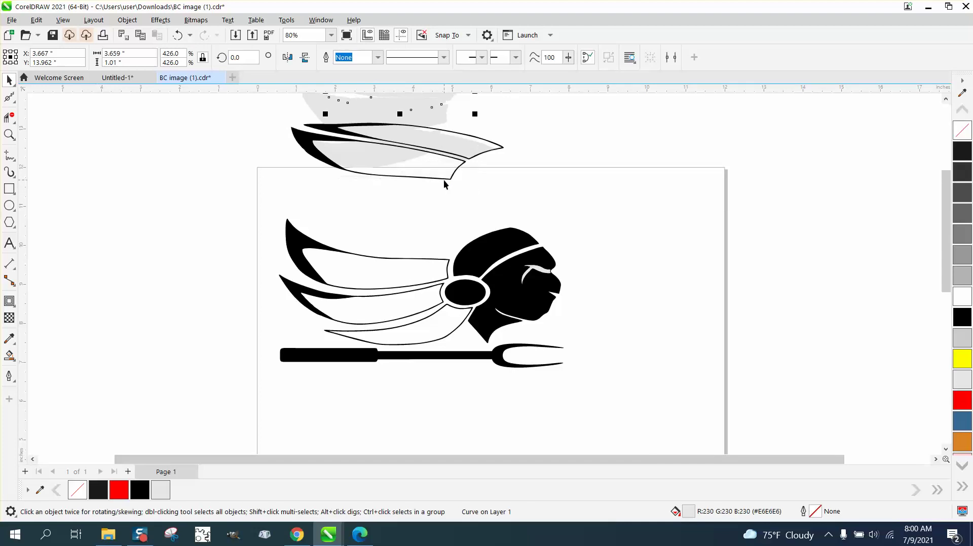
click(445, 179)
key(Down)
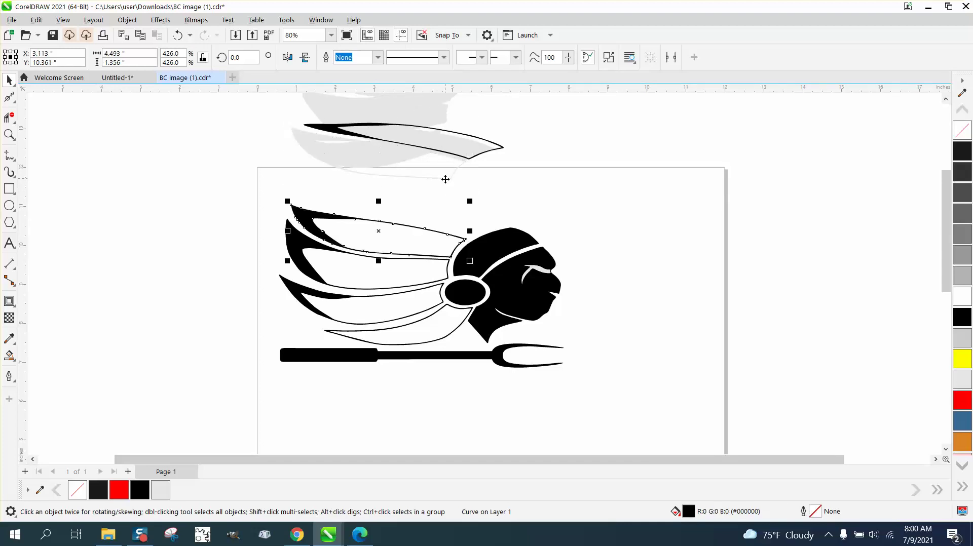
click(471, 162)
key(Down)
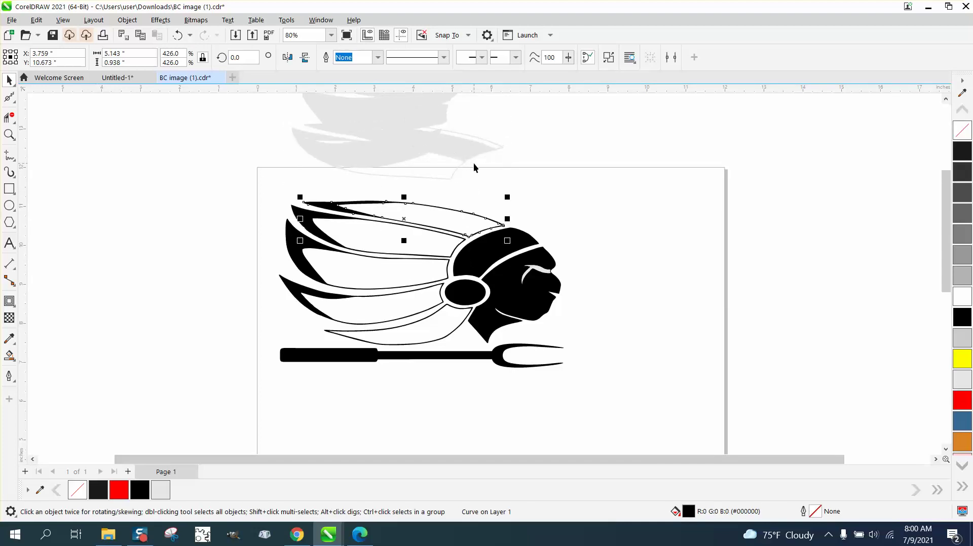
Step: Nudge the leftover grey backing of the top feather further up, away from the logo
scroll(510, 196, down, 1)
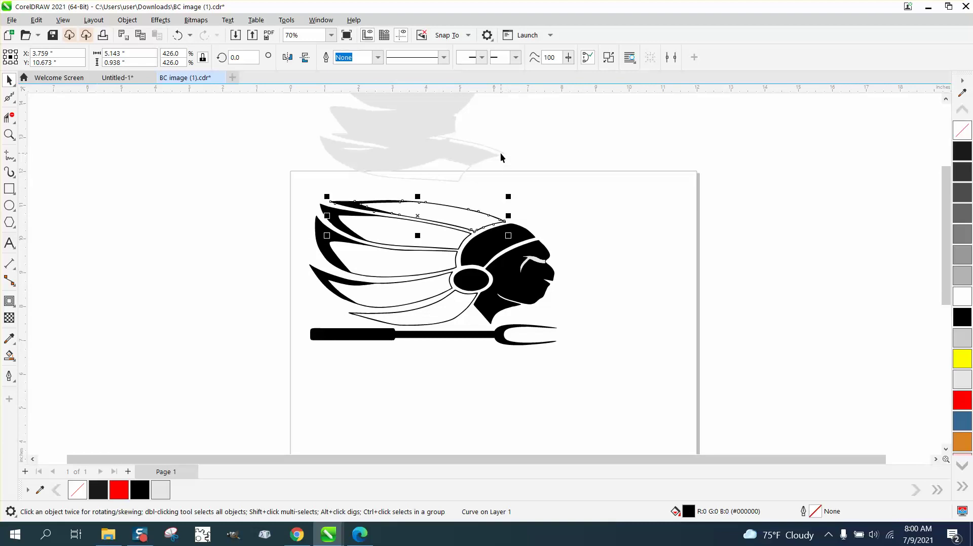
key(Up)
key(Up)
scroll(515, 167, down, 1)
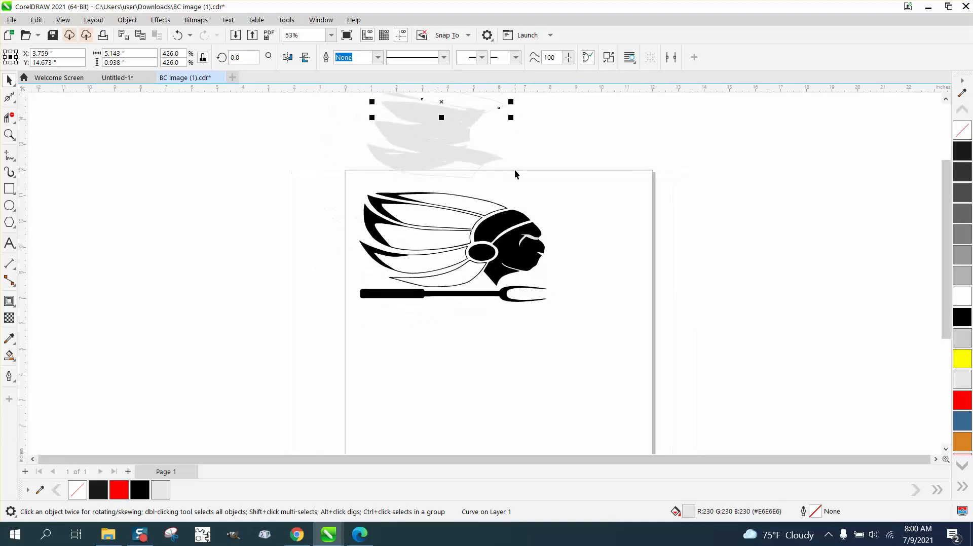
scroll(515, 175, down, 1)
Step: Undo the feather nudges one by one back to the point where all grey fills sit inside the logo
click(177, 36)
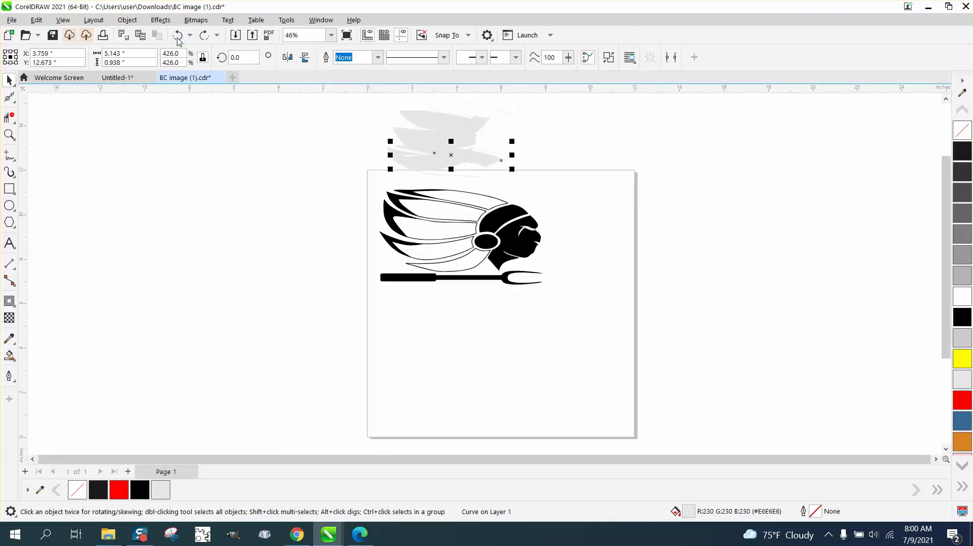
click(177, 36)
click(177, 36)
click(177, 36)
click(176, 36)
click(176, 36)
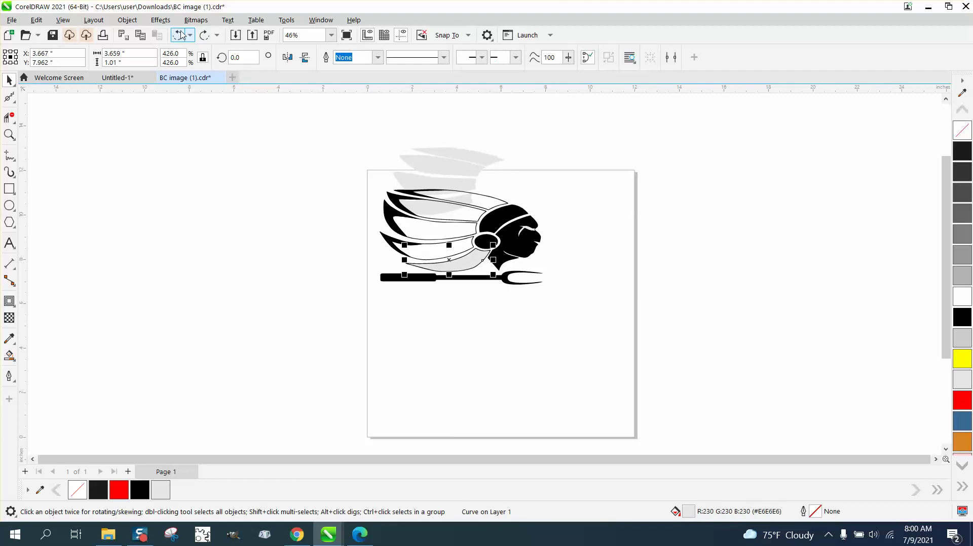
click(178, 36)
click(178, 35)
click(179, 35)
click(178, 35)
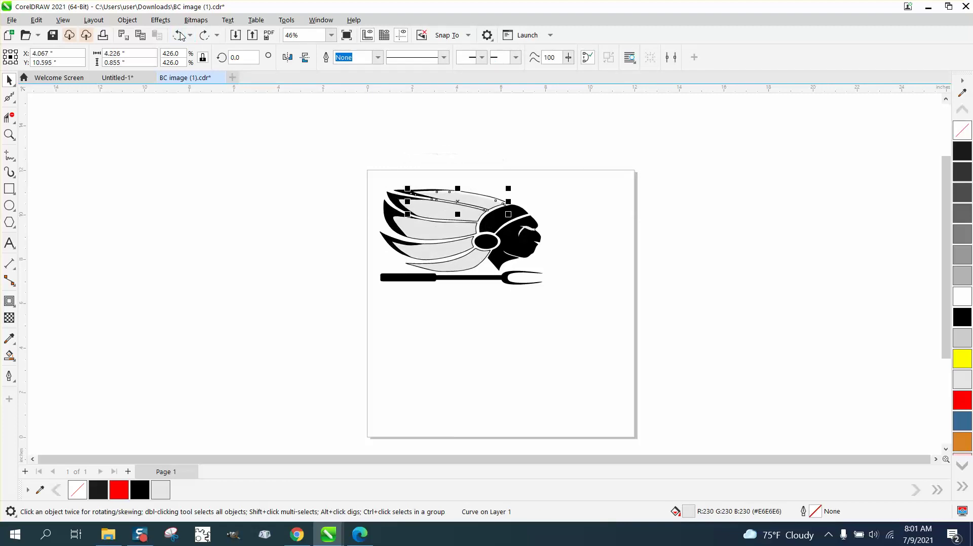
click(179, 35)
click(180, 35)
click(181, 36)
Step: Shift the top feather's grey fill up and right so it fits inside its black outline
click(9, 134)
drag(393, 176, 540, 249)
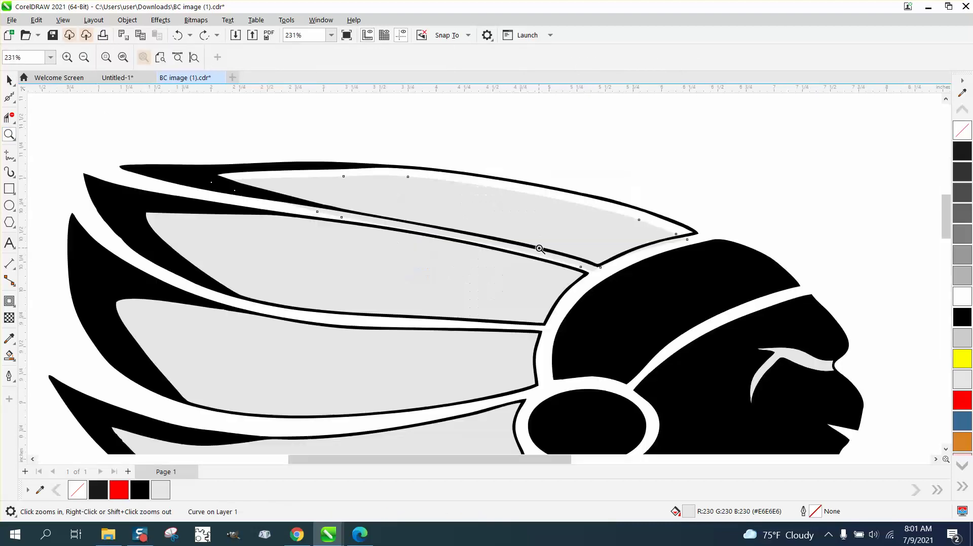
click(9, 80)
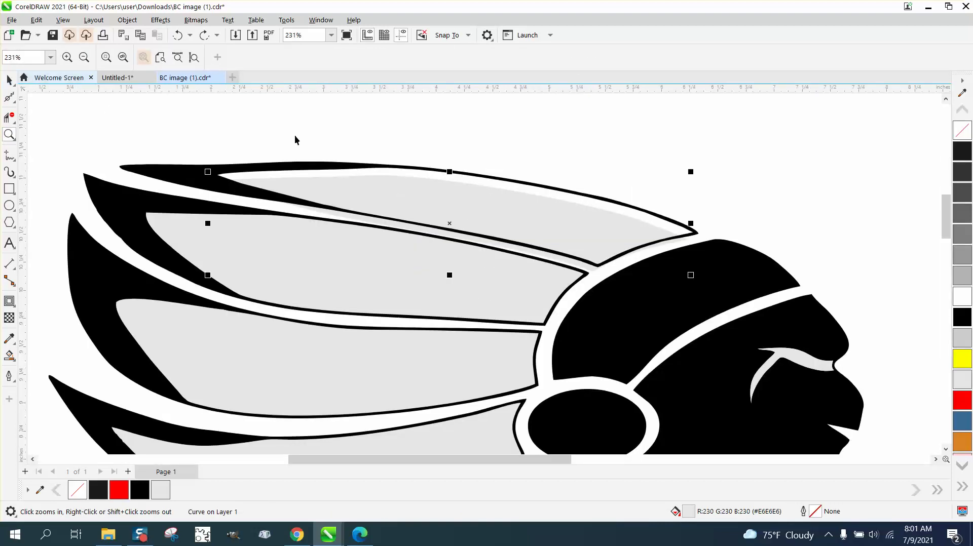
click(295, 138)
click(618, 234)
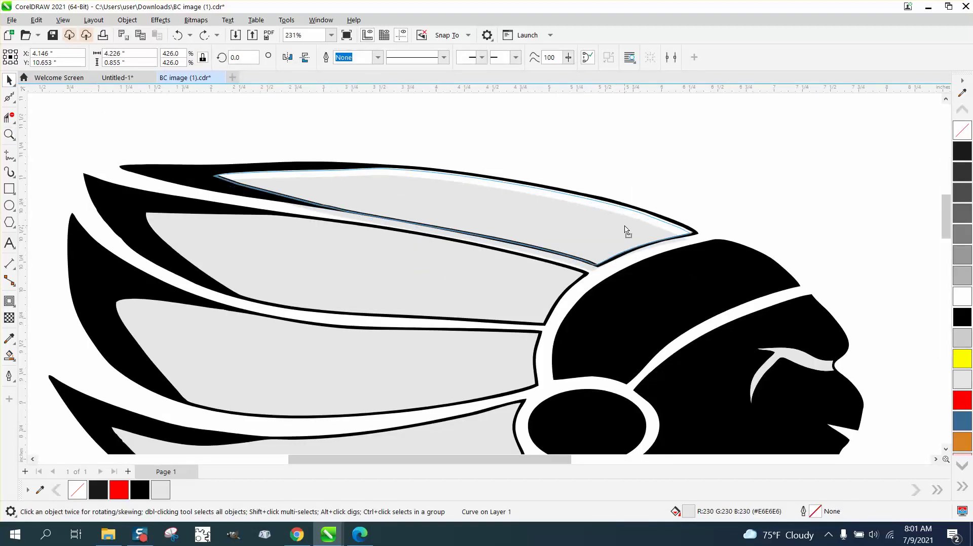
click(629, 230)
scroll(679, 223, down, 5)
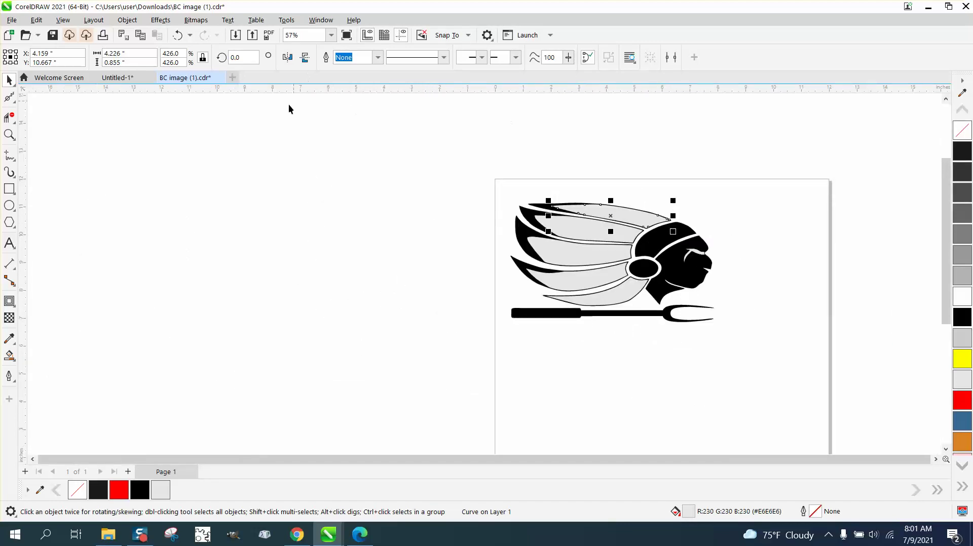
Step: Set the nudge distance to 3 inches and select the whole logo
click(289, 109)
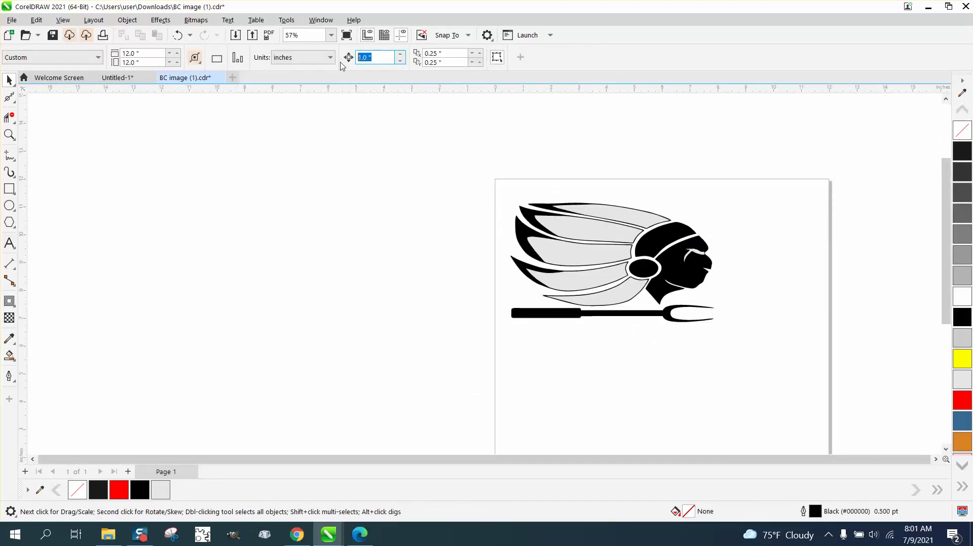
text(3)
drag(518, 174, 776, 411)
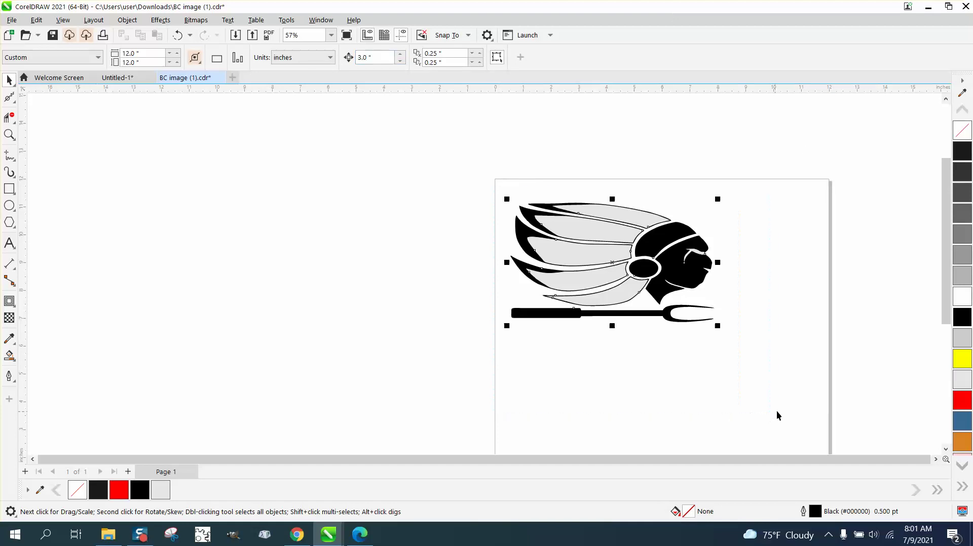
click(361, 153)
Step: Set the nudge distance to 5 inches and nudge the grey fills of the two upper feathers up above the page
click(367, 57)
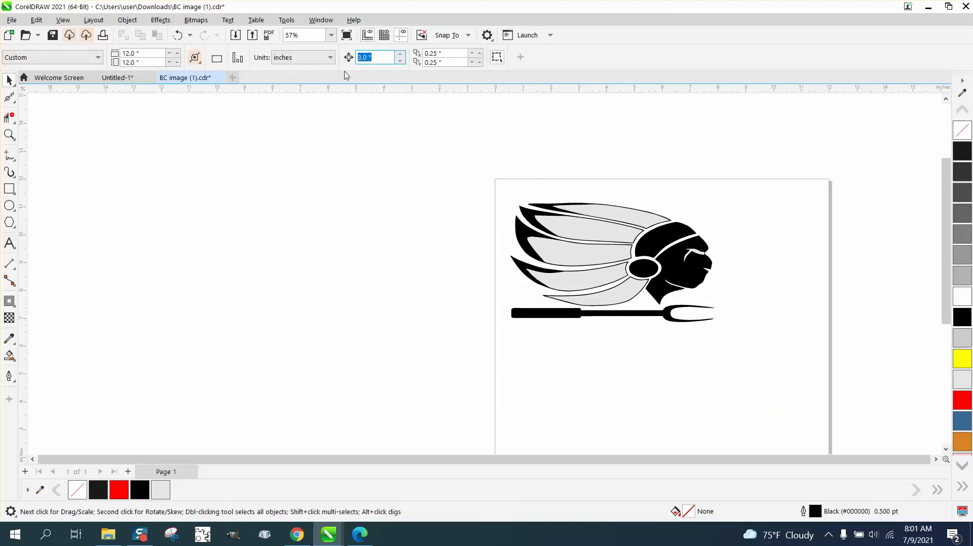
text(5)
click(628, 214)
click(628, 238)
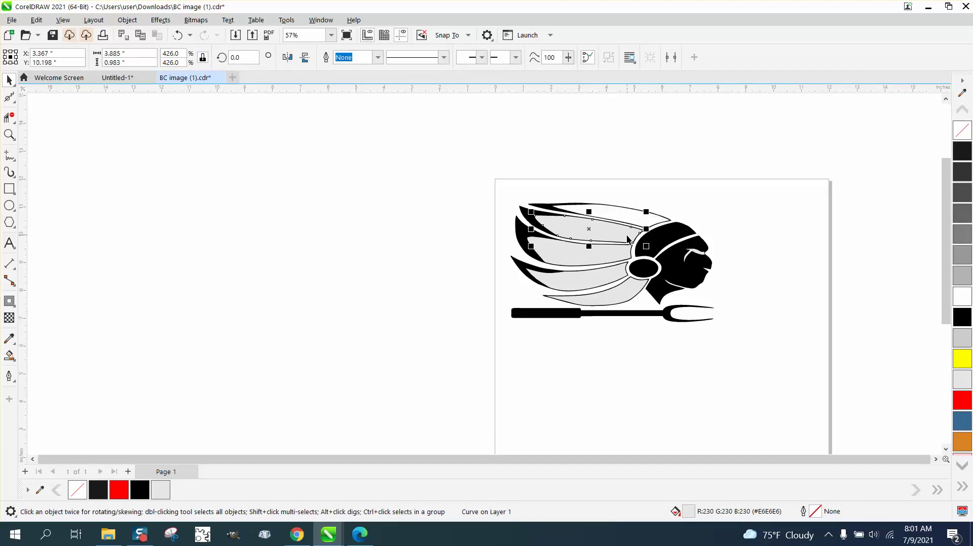
key(Up)
Step: Nudge the grey fills of the three lower feathers up 5 inches to join the others above the page
click(611, 251)
key(Up)
click(612, 280)
key(Up)
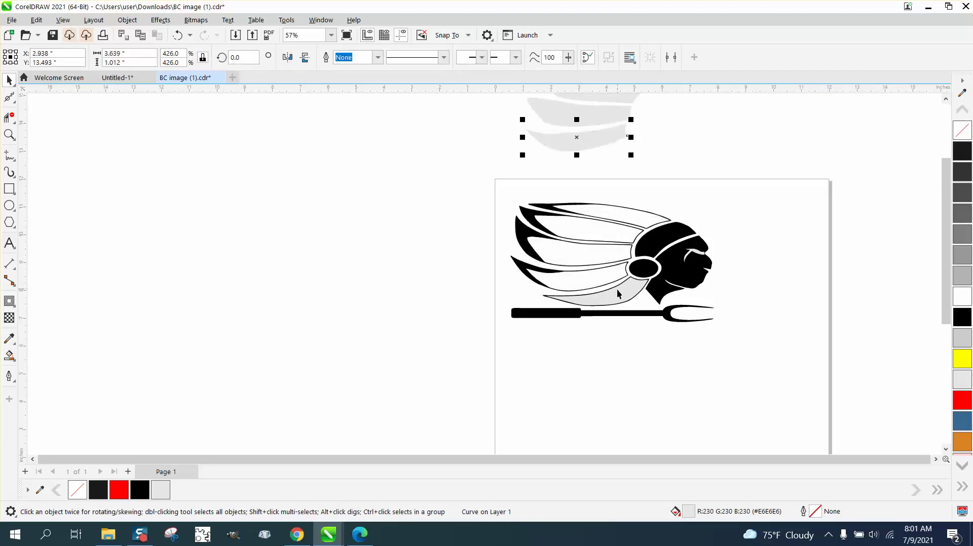
click(543, 291)
key(Up)
scroll(614, 297, down, 1)
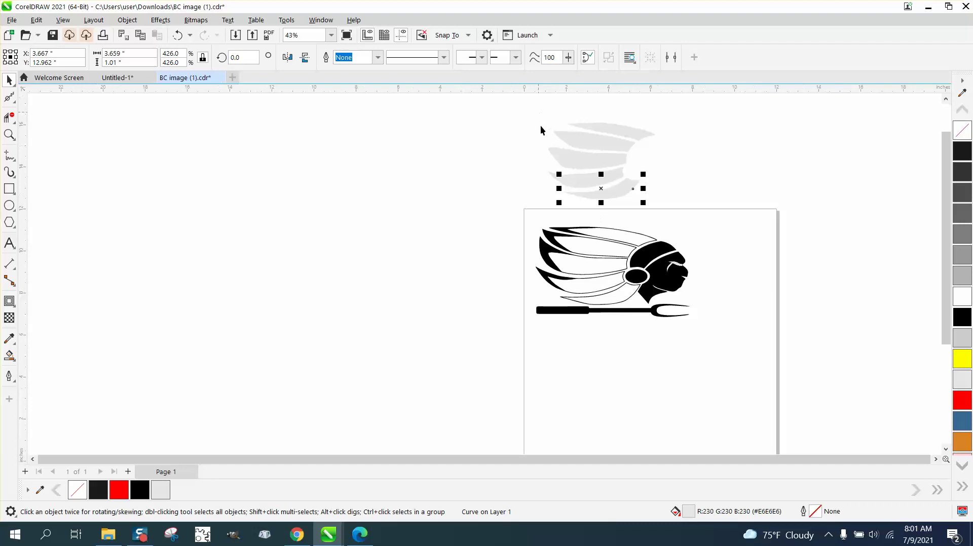
Step: Select the small grey brow piece on the face and nudge it up 5 inches, out of the black artwork
drag(524, 211, 696, 344)
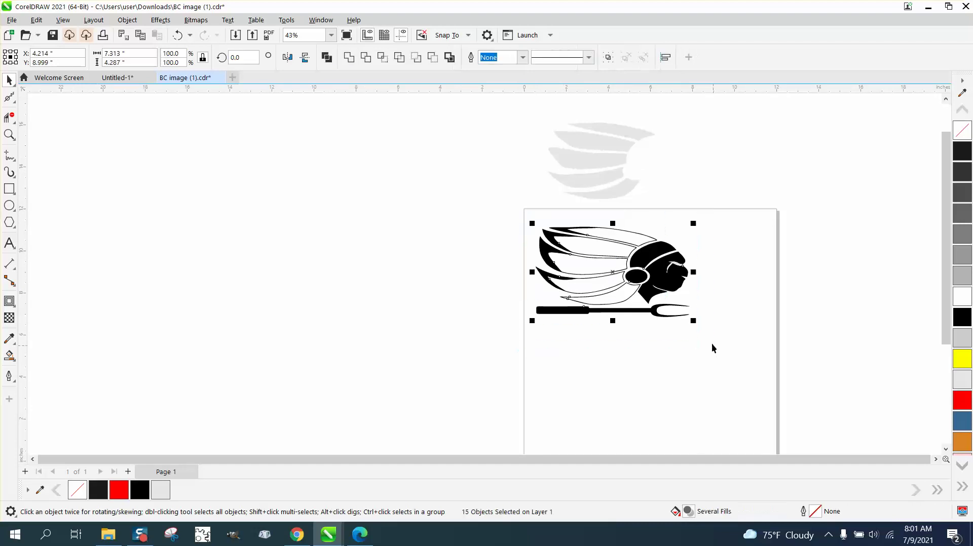
click(10, 135)
drag(497, 202, 755, 347)
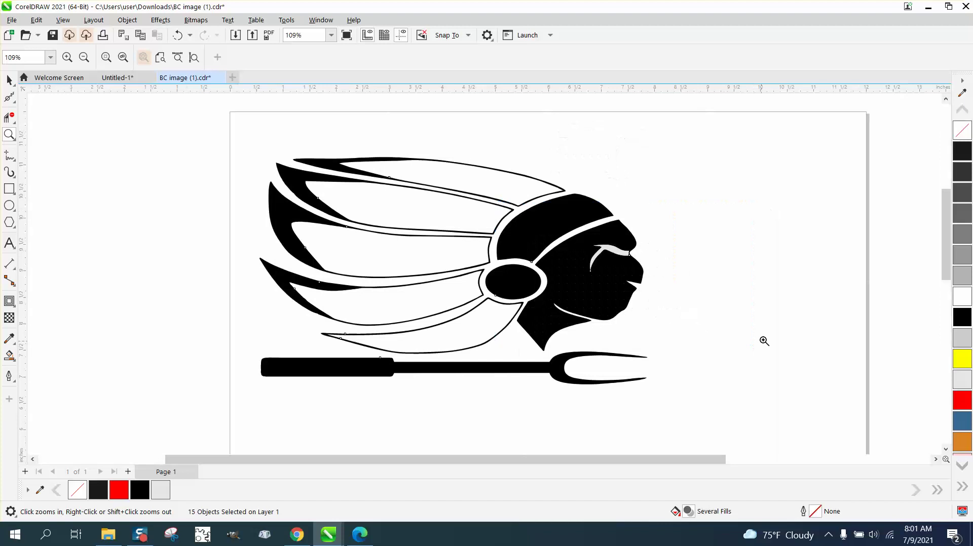
click(9, 80)
click(616, 255)
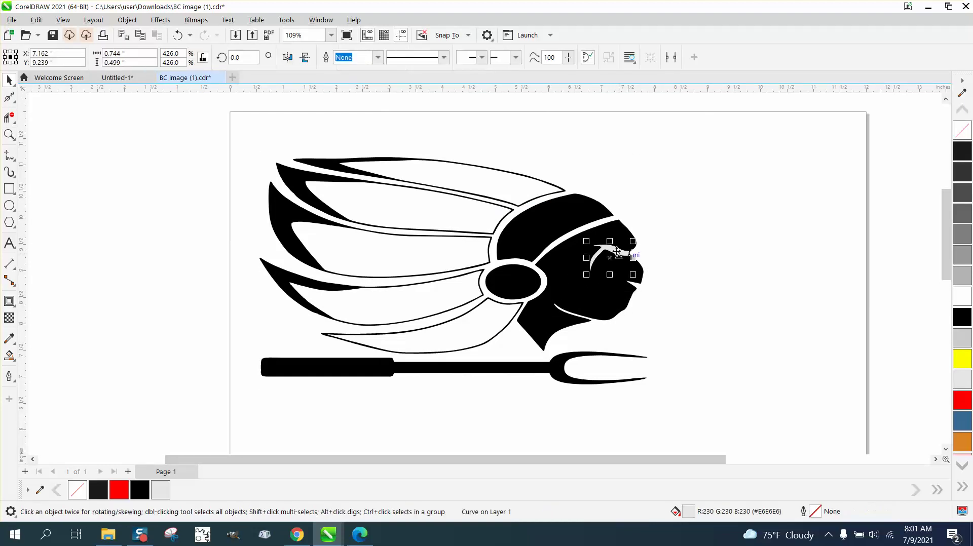
key(shift+Up)
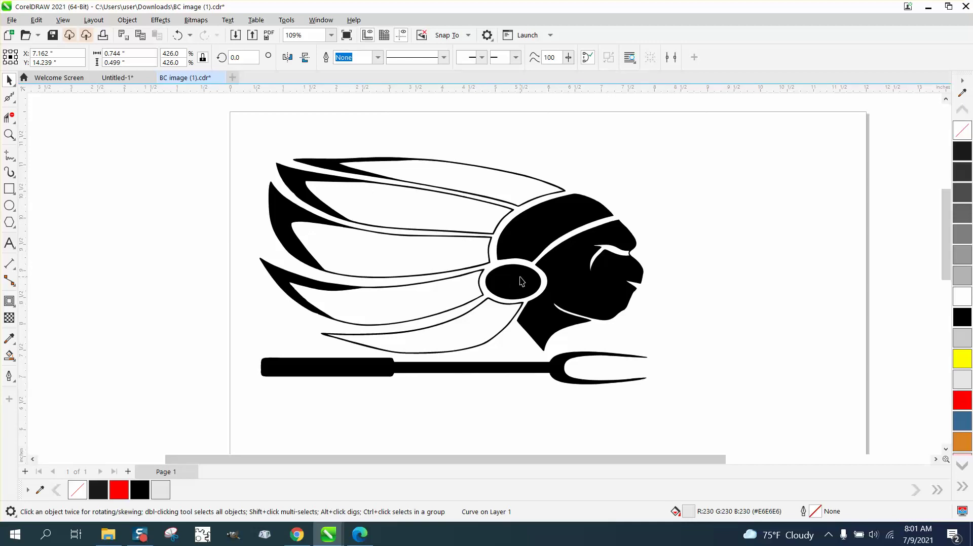
Step: Select all the black shapes of the logo and nudge them 10 inches left, off the page
scroll(522, 282, down, 4)
mouse_move(358, 211)
mouse_down()
mouse_move(610, 352)
mouse_move(648, 360)
mouse_up()
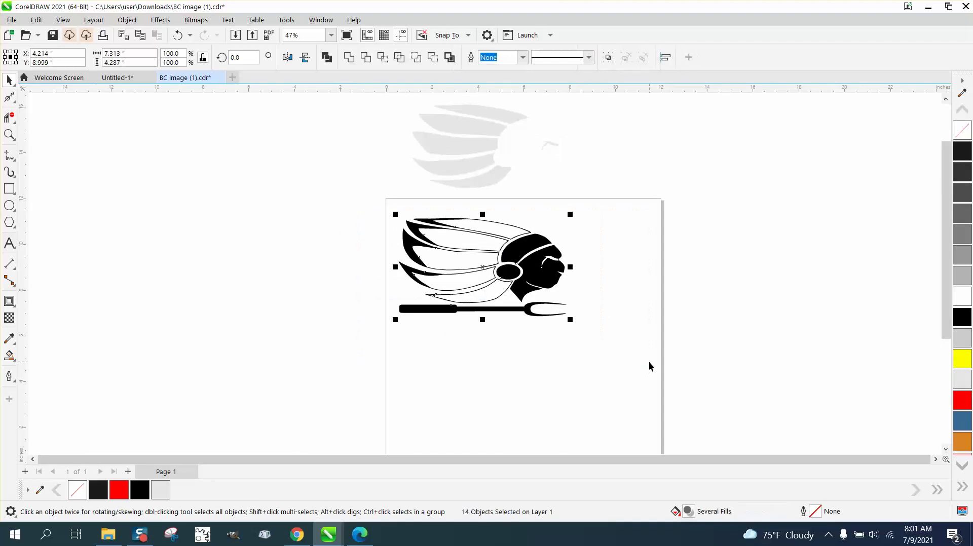
key(shift+Left)
key(shift+Left)
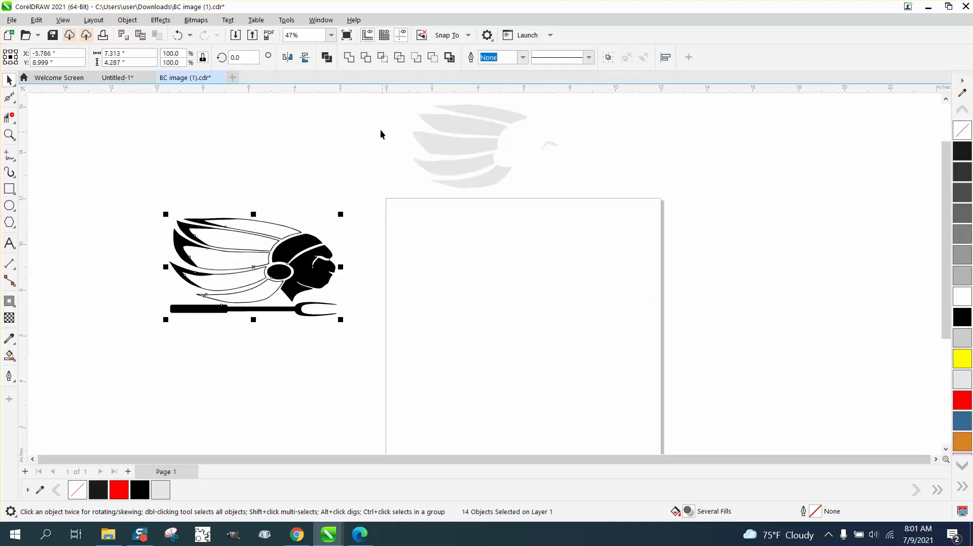
Step: Select all six grey pieces above the page, nudge them down 5 inches onto the page and inspect them
drag(594, 180, 604, 203)
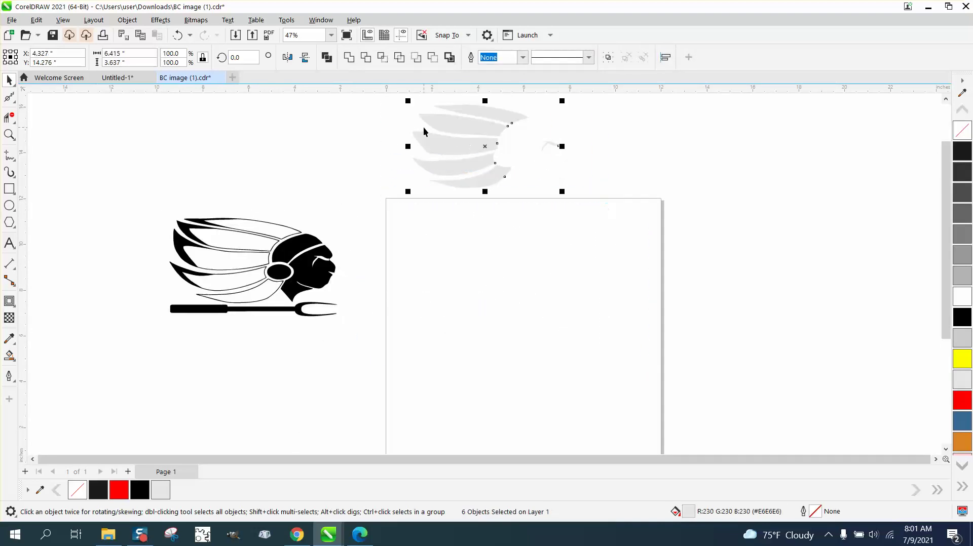
key(shift+Down)
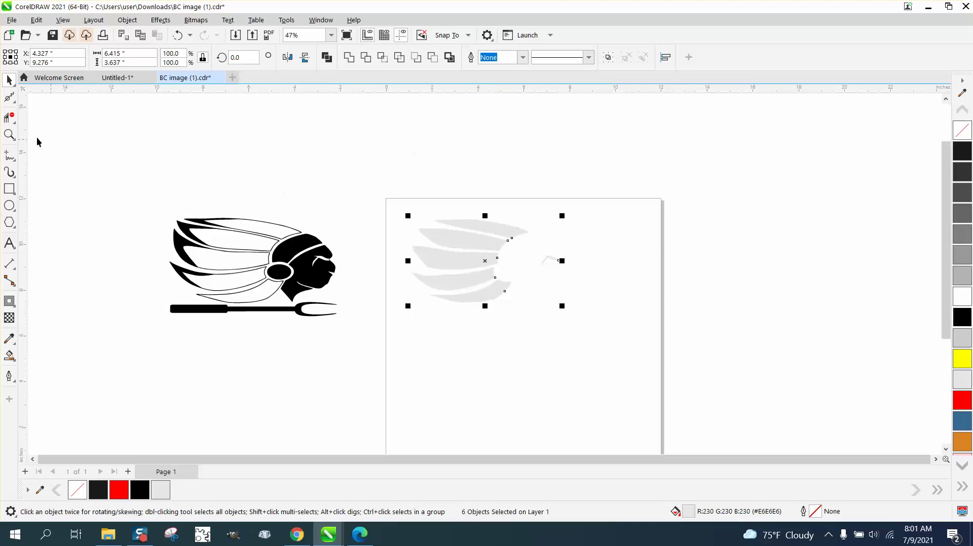
click(9, 135)
drag(376, 182, 685, 319)
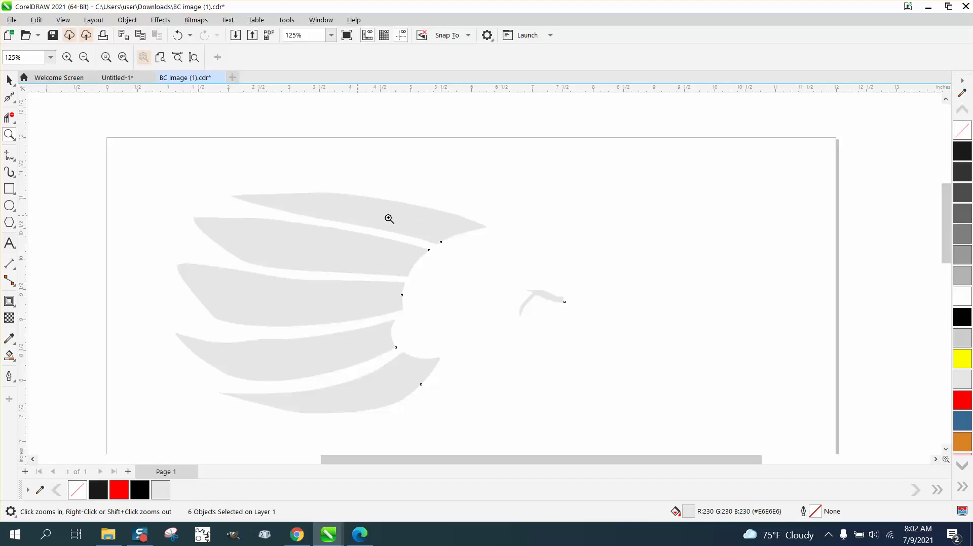
scroll(335, 215, down, 1)
scroll(334, 216, down, 1)
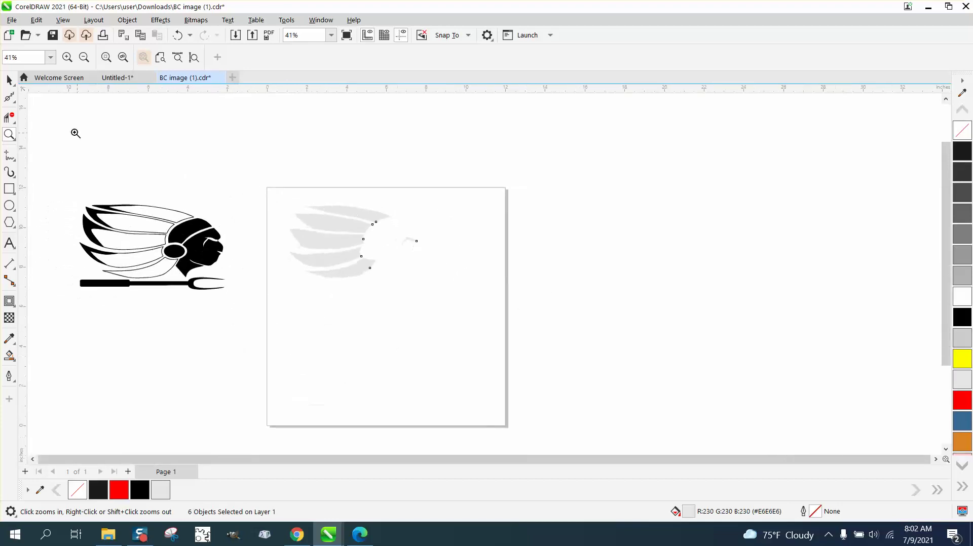
Step: Nudge all the black shapes 10 inches right onto the grey pieces and inspect the assembled logo
click(9, 81)
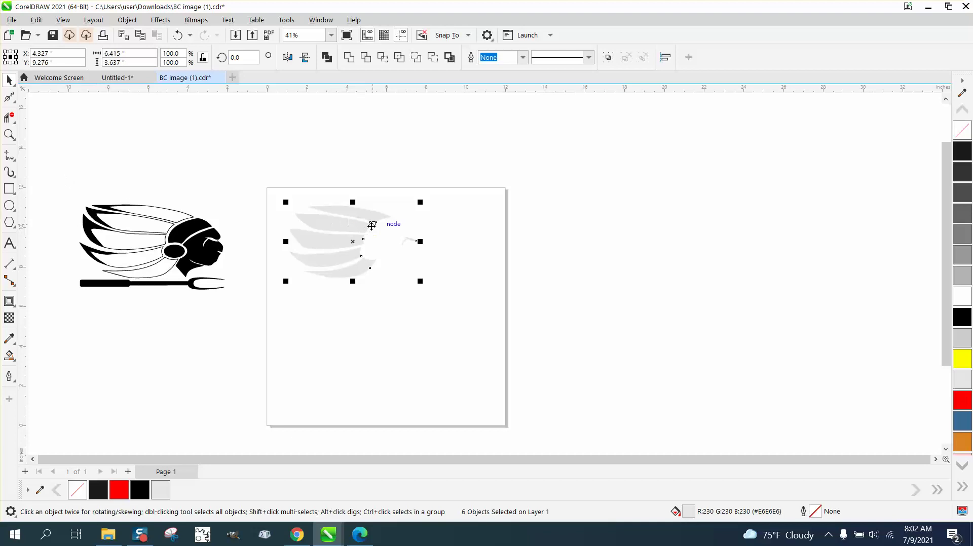
drag(34, 176, 244, 313)
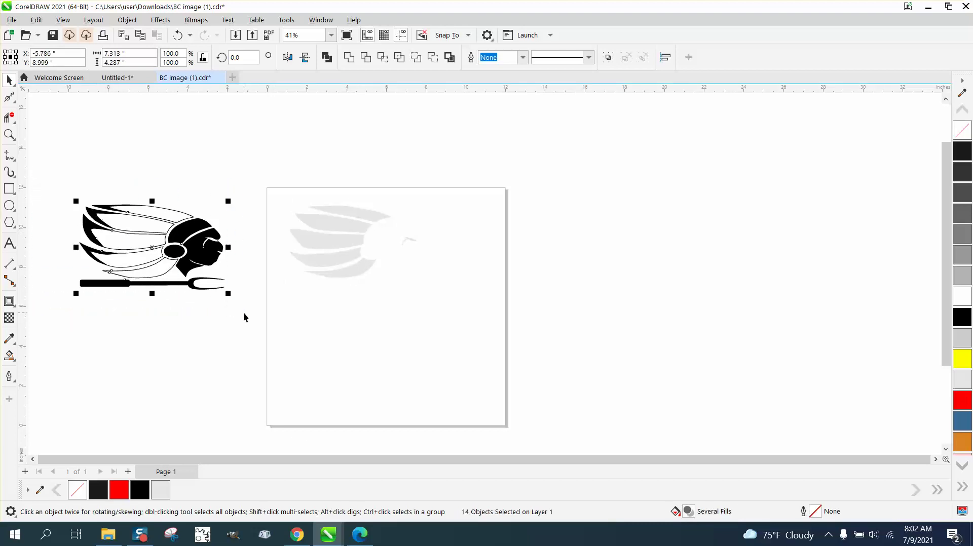
key(Right)
key(Right)
key(Right)
key(Right)
key(Right)
key(Right)
key(Right)
key(Right)
key(Right)
key(Right)
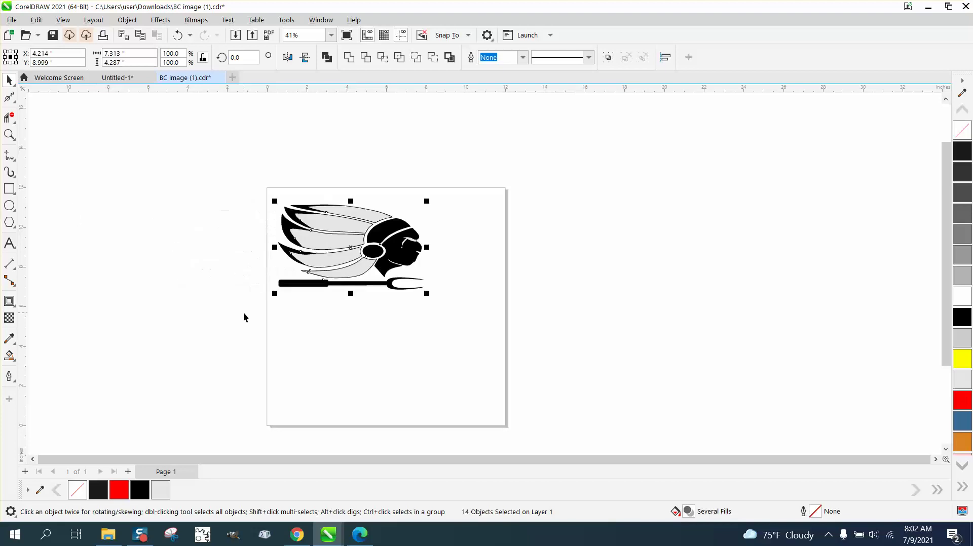
click(10, 134)
drag(310, 196, 458, 301)
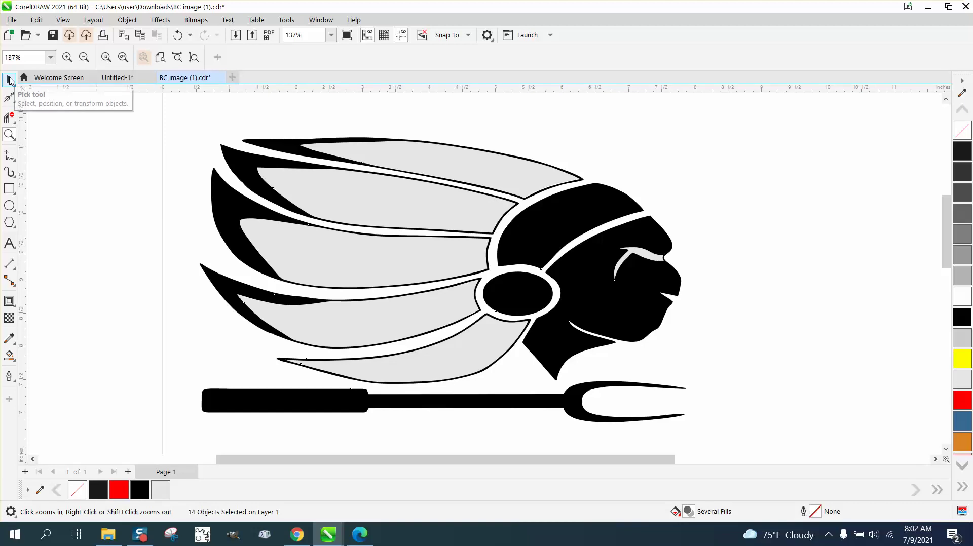
Step: Move the black shapes 10 inches left off the page again and inspect them beside the grey pieces
key(Left)
key(Left)
key(Left)
key(Left)
key(Left)
key(Left)
key(Left)
key(Left)
key(Left)
key(Left)
key(Left)
key(Left)
key(Left)
key(Left)
key(Left)
key(Left)
key(Left)
key(Left)
key(Left)
key(Left)
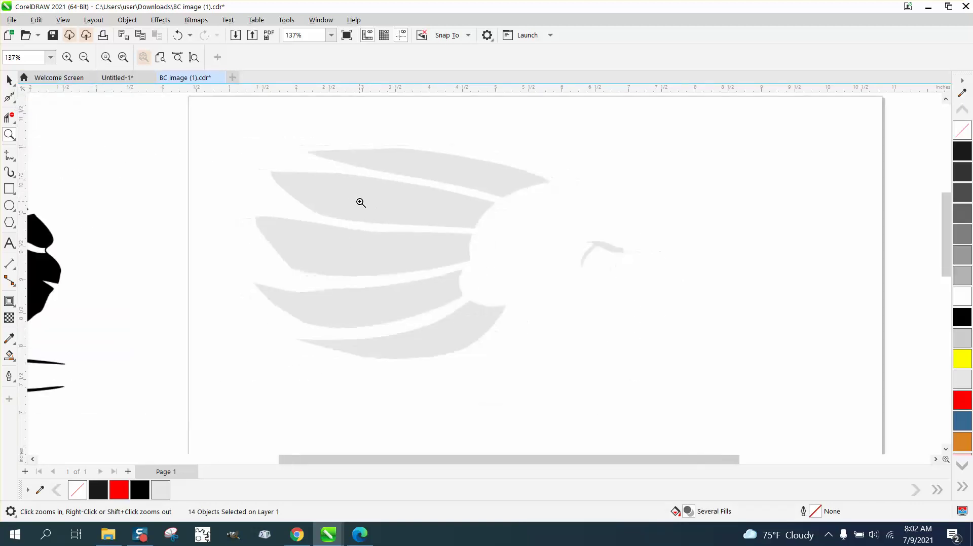
scroll(360, 202, down, 4)
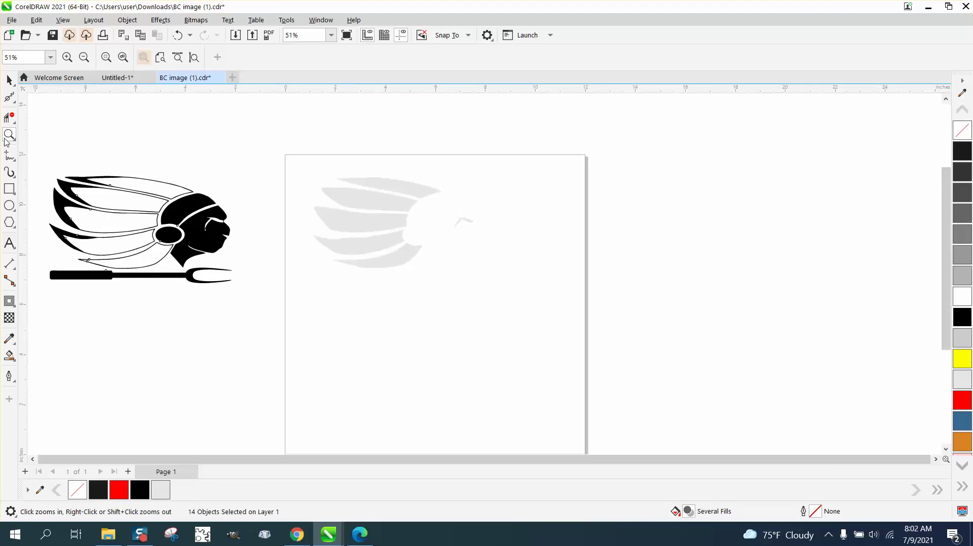
drag(61, 157, 459, 290)
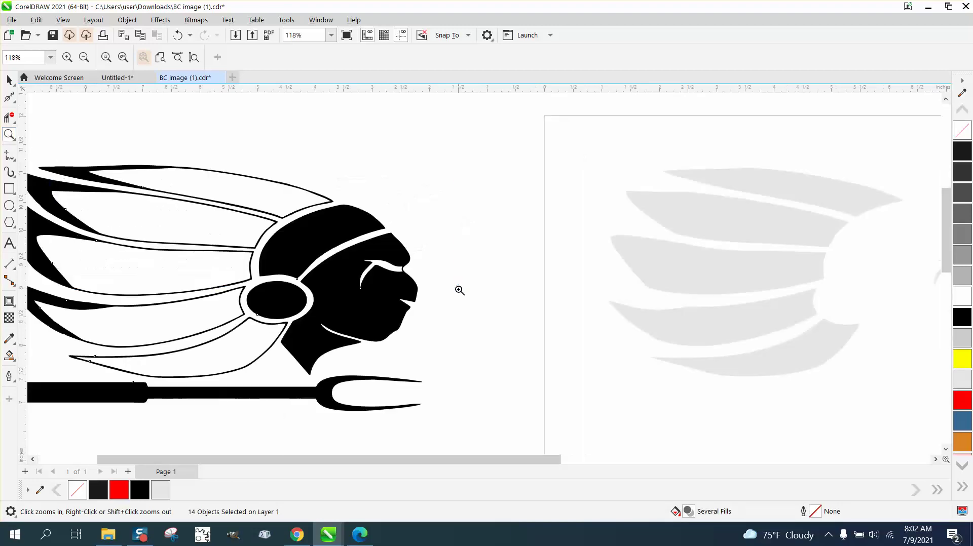